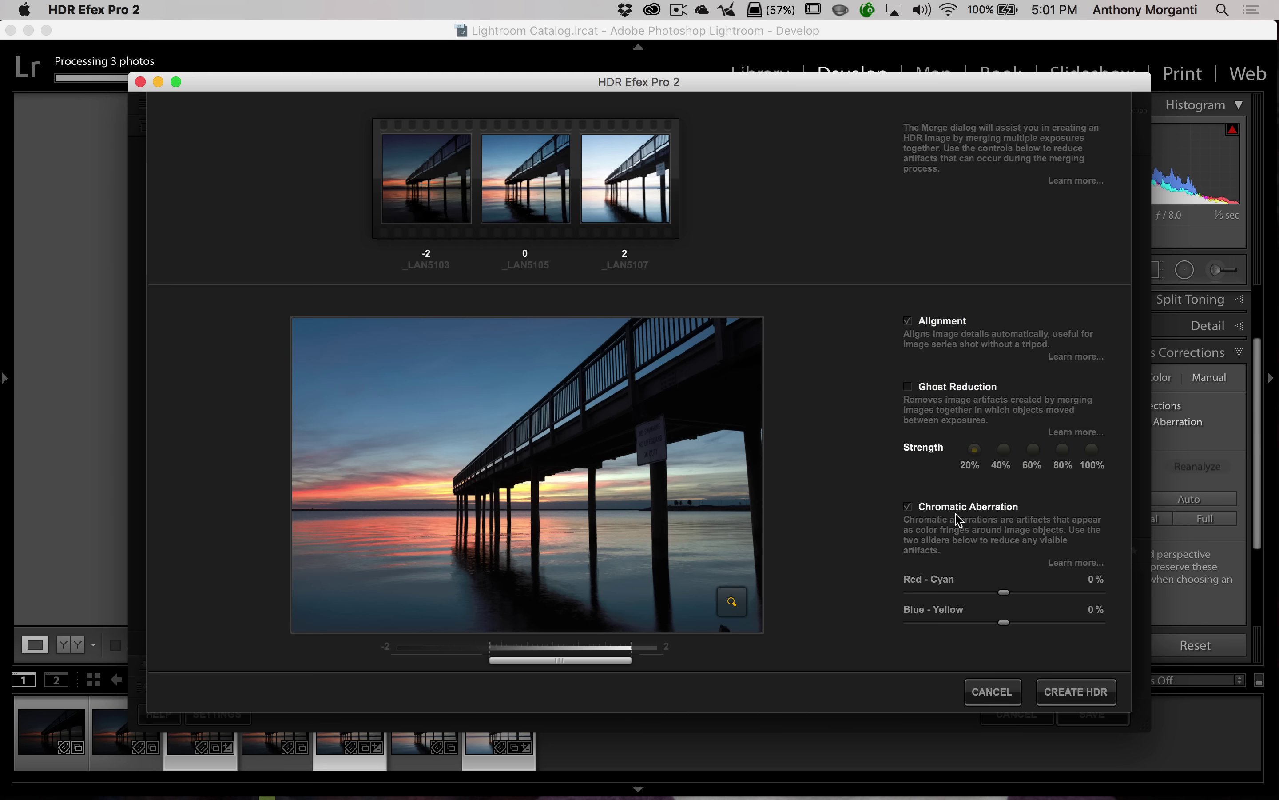
Inspect the merged preview with the loupe in Ghost Reduction and Chromatic Aberration modes, over the sky and pier posts
{"action": "left_click", "coordinate": [735, 602]}
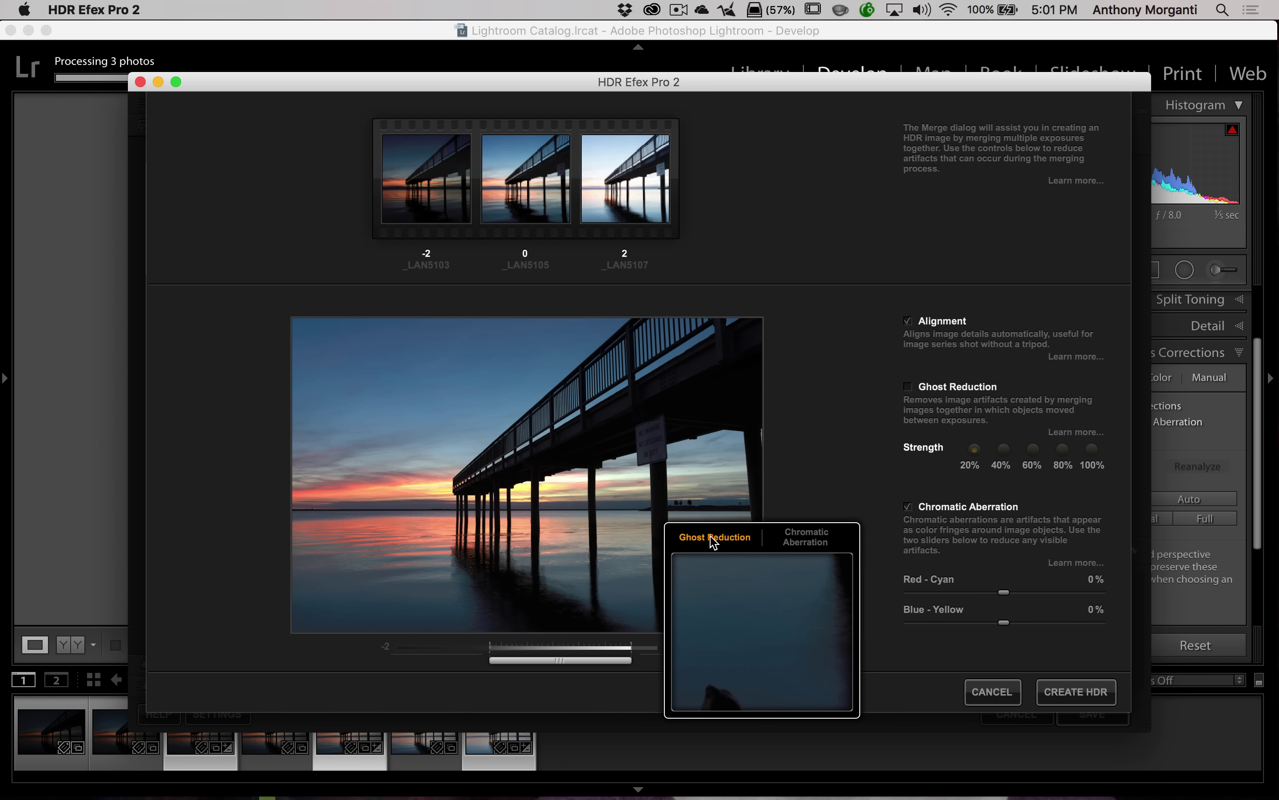
{"action": "mouse_move", "coordinate": [748, 617]}
{"action": "left_mouse_down"}
{"action": "mouse_move", "coordinate": [772, 585]}
{"action": "mouse_move", "coordinate": [757, 540]}
{"action": "mouse_move", "coordinate": [634, 486]}
{"action": "mouse_move", "coordinate": [625, 450]}
{"action": "mouse_move", "coordinate": [606, 476]}
{"action": "mouse_move", "coordinate": [358, 425]}
{"action": "left_mouse_up"}
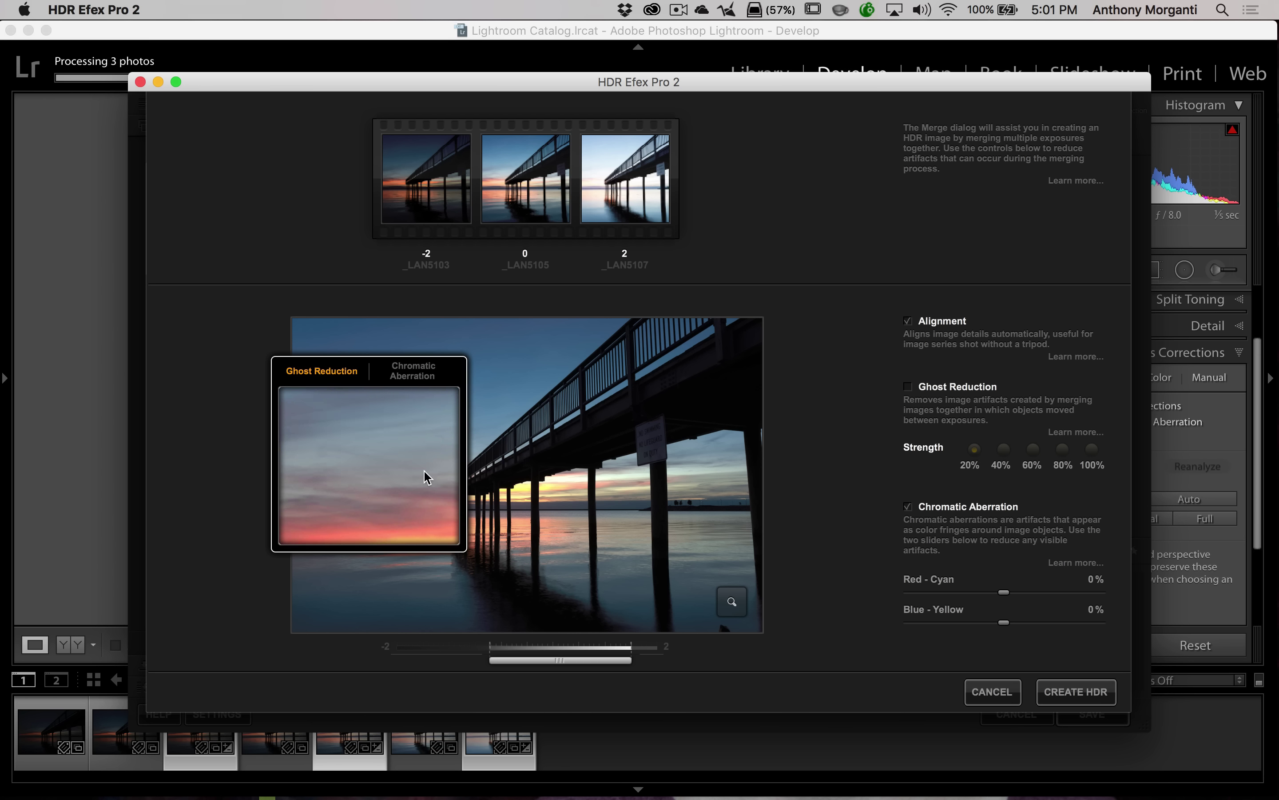
{"action": "left_click", "coordinate": [411, 370]}
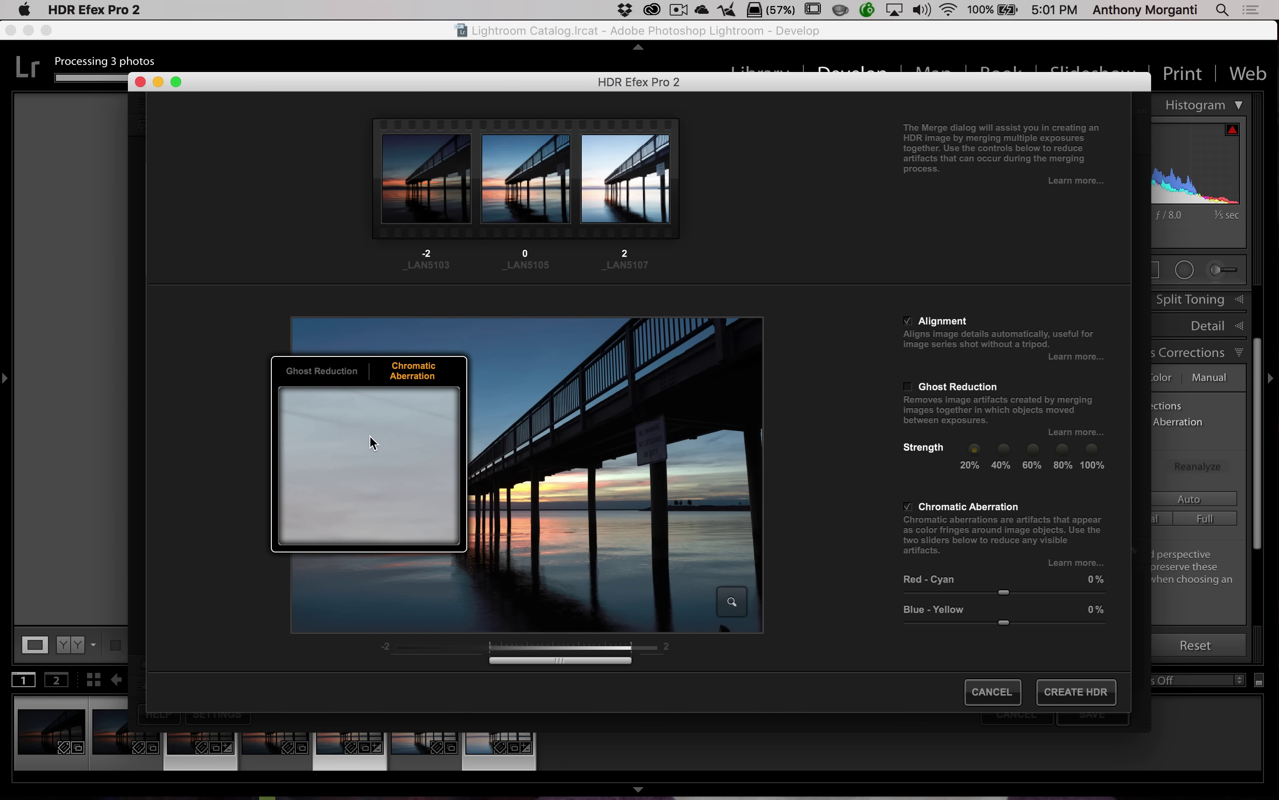
{"action": "left_click_drag", "start_coordinate": [371, 443], "coordinate": [592, 463]}
{"action": "left_click", "coordinate": [592, 463]}
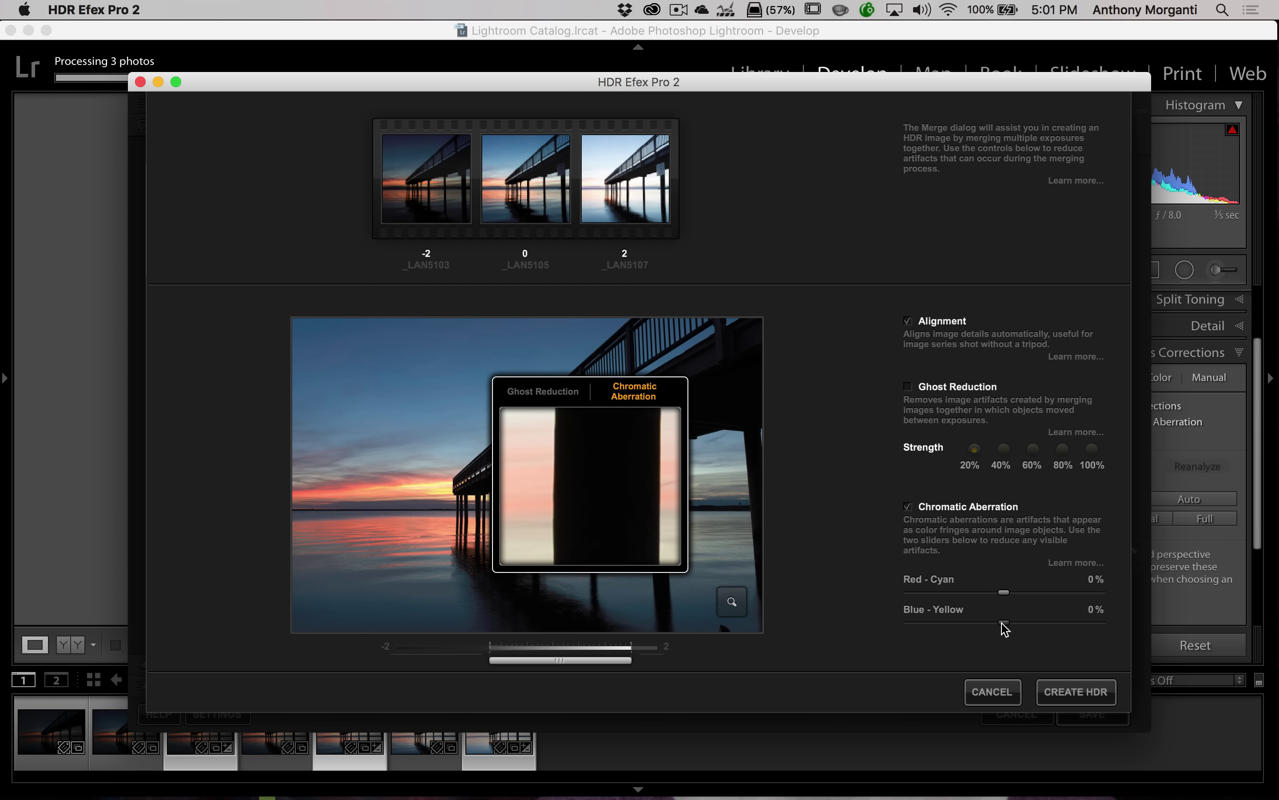
{"action": "left_click", "coordinate": [732, 603]}
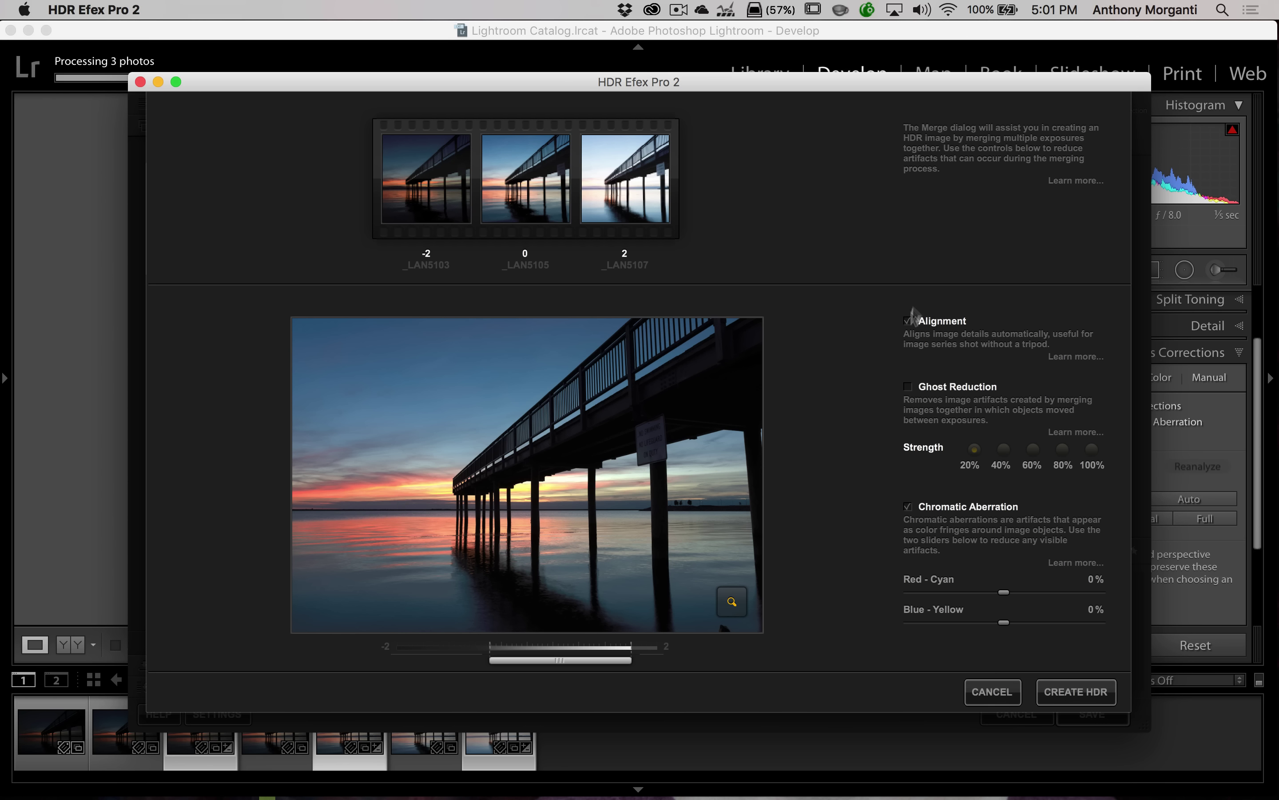
Create the HDR image from the three exposures and show the preset library in a maximized window
{"action": "left_click", "coordinate": [1069, 695]}
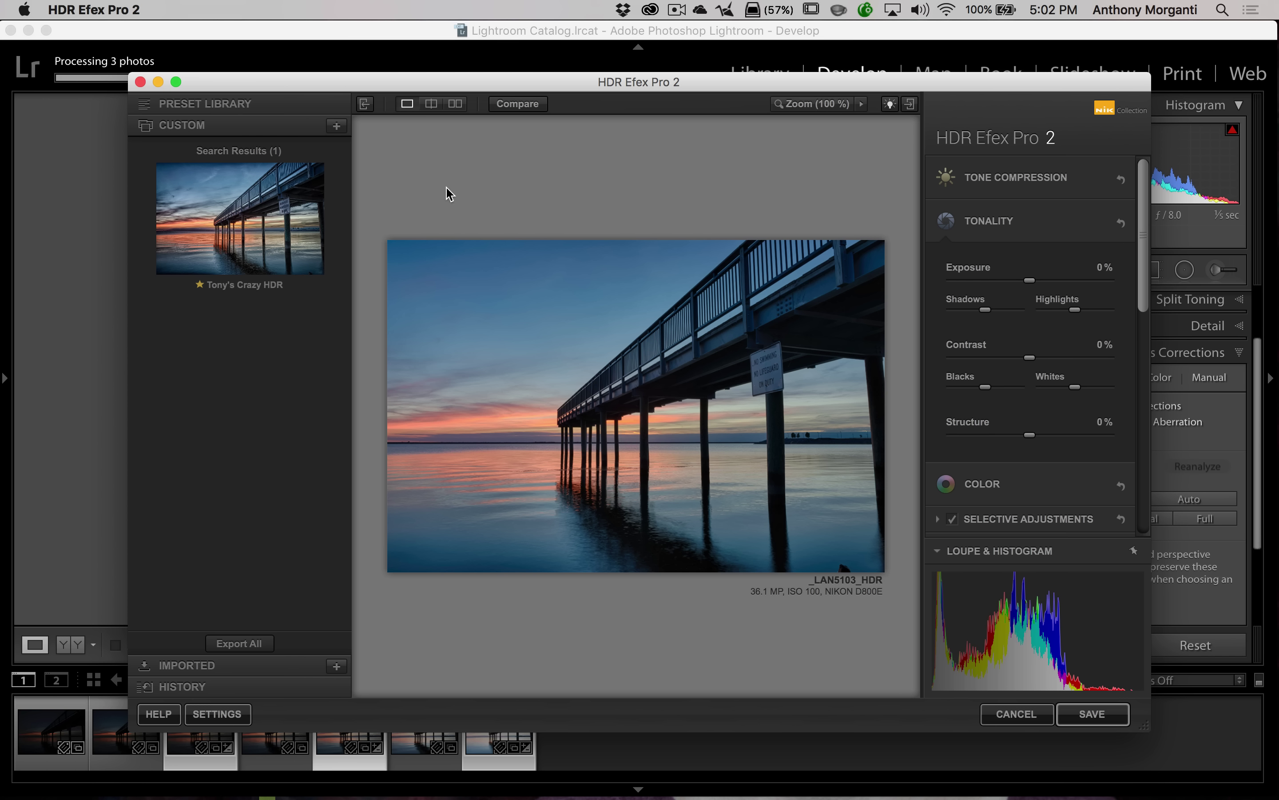
{"action": "left_click", "coordinate": [229, 104]}
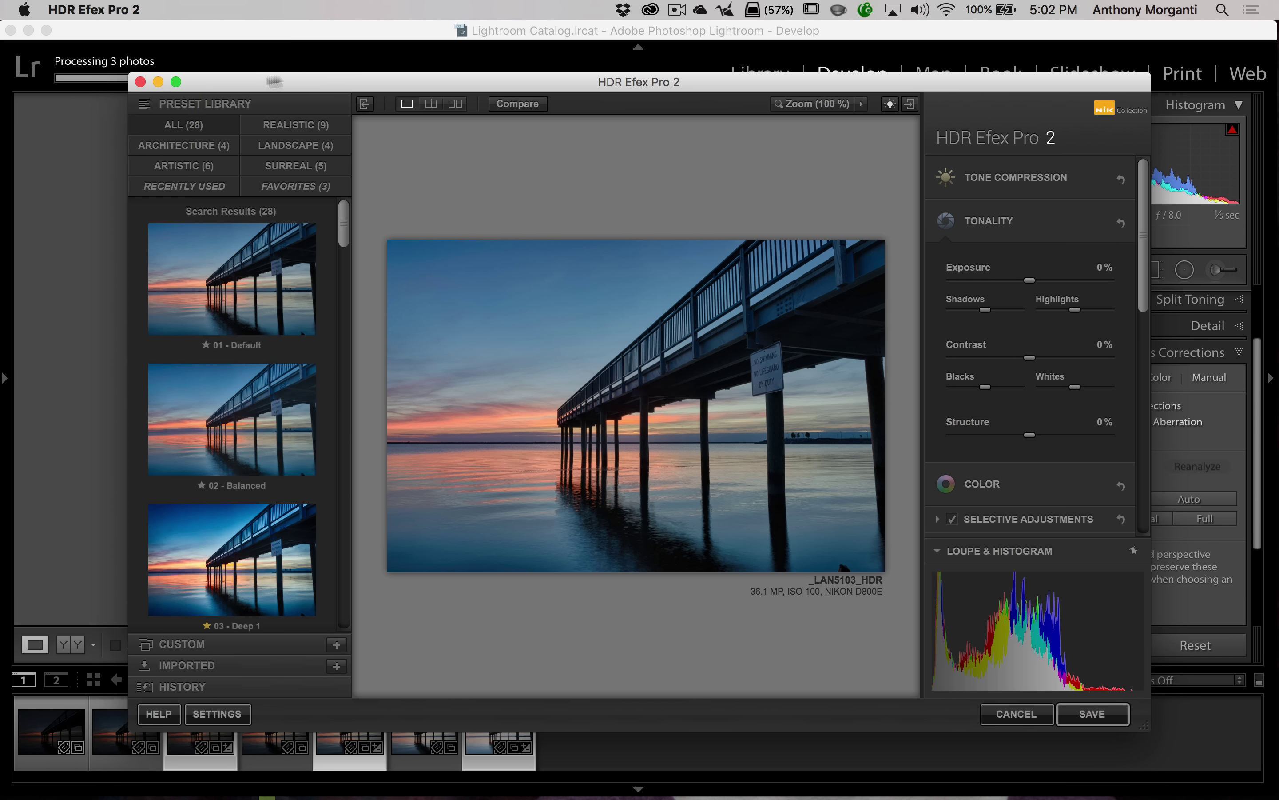
{"action": "left_click", "coordinate": [176, 84]}
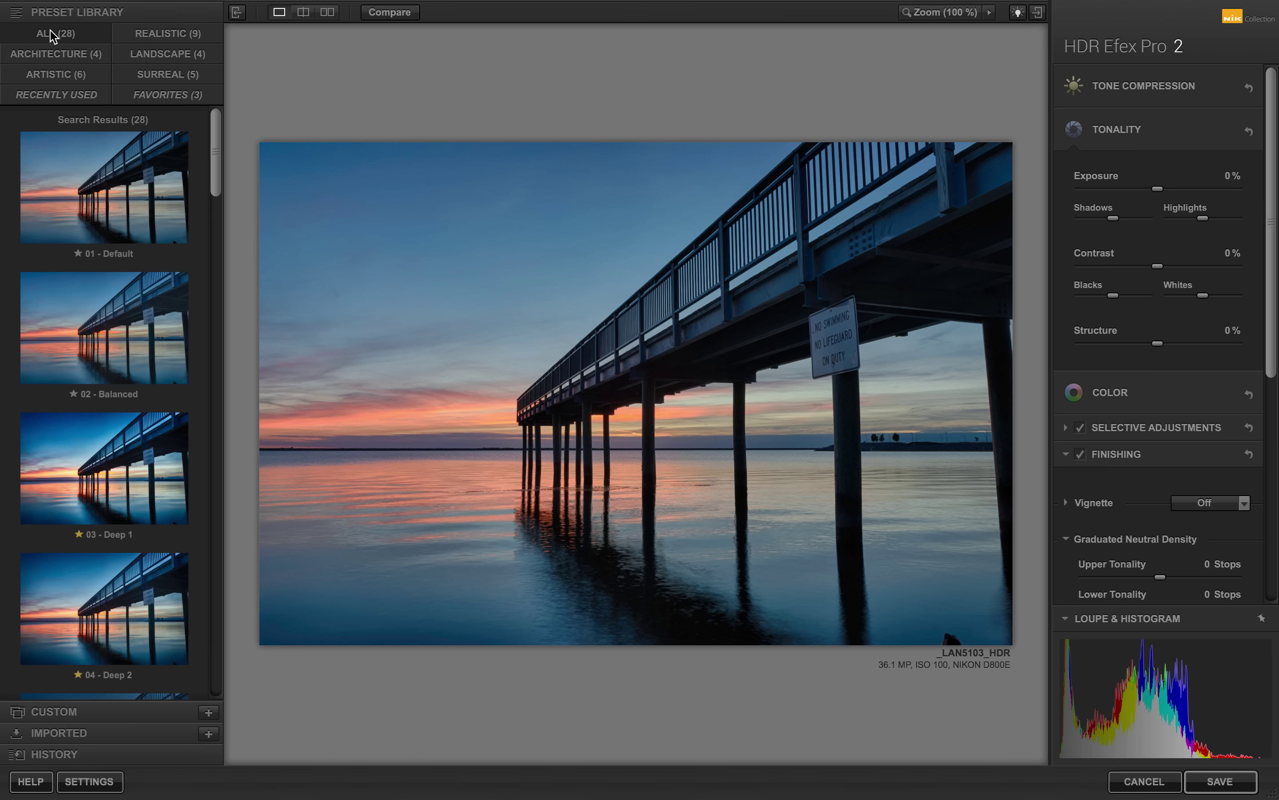
Browse the Architecture, Artistic, Realistic and Landscape preset categories, and return to the full list of presets
{"action": "left_click", "coordinate": [56, 57]}
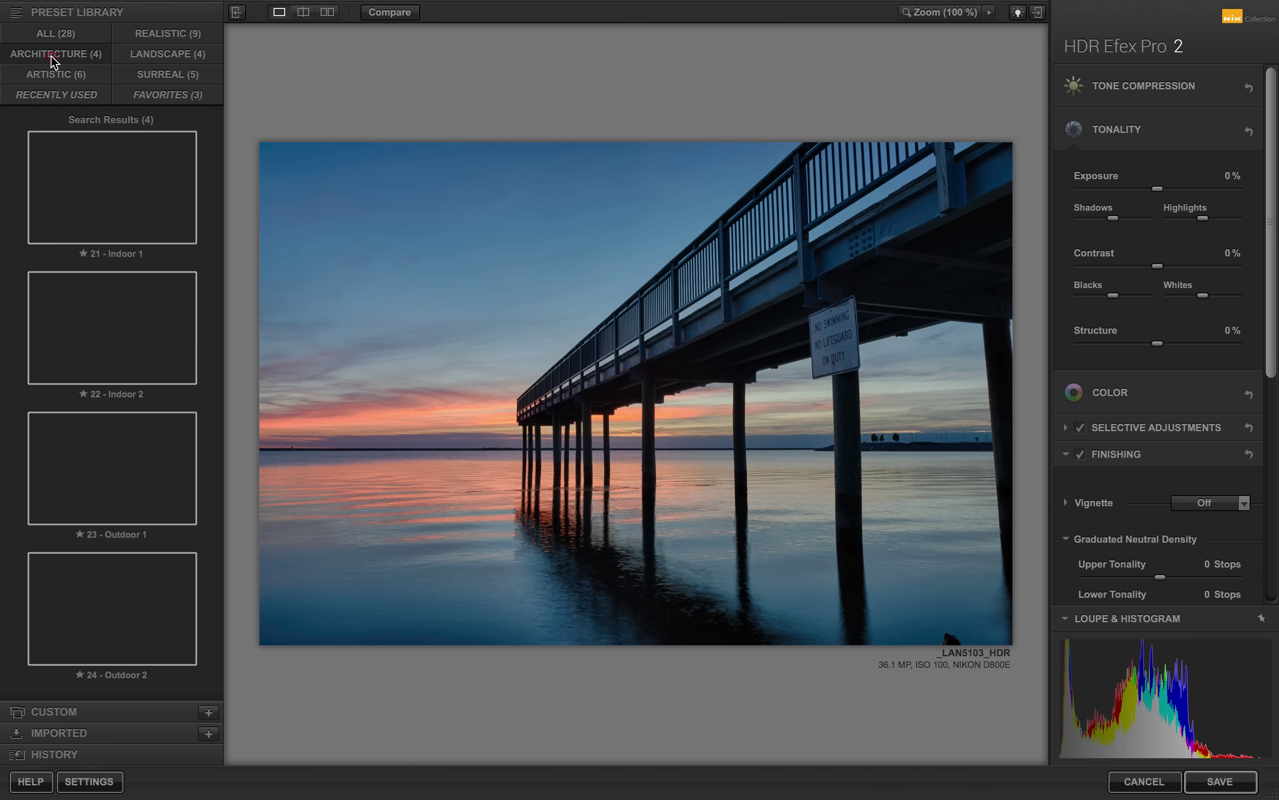
{"action": "left_click", "coordinate": [59, 80]}
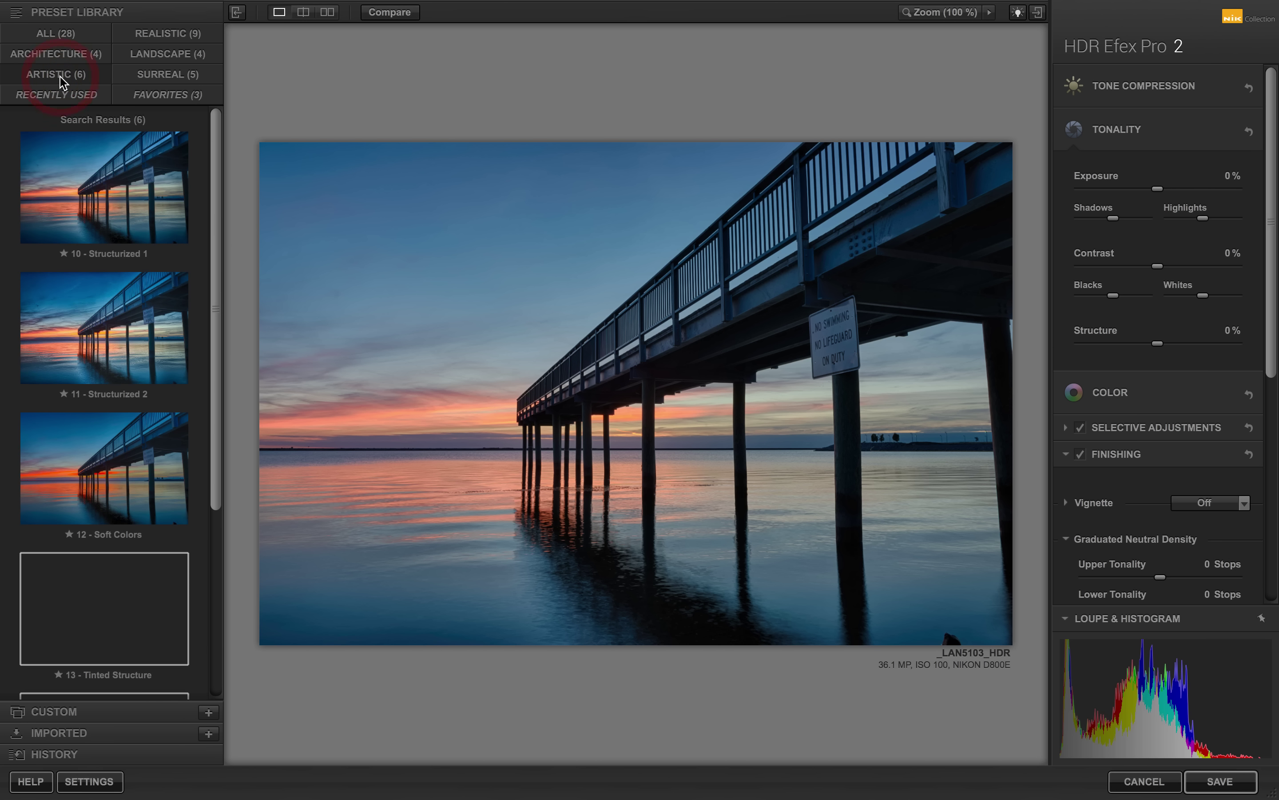
{"action": "left_click", "coordinate": [150, 34]}
{"action": "left_click", "coordinate": [147, 55]}
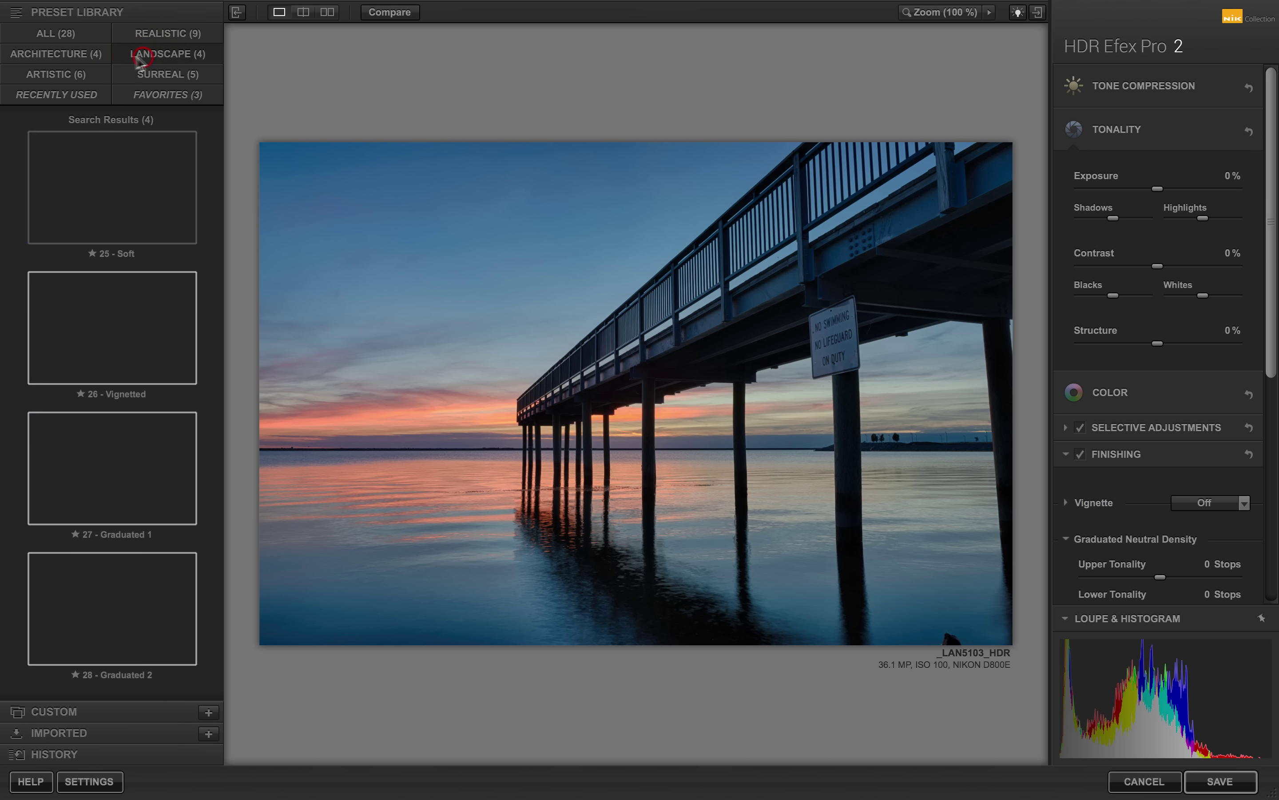
{"action": "left_click", "coordinate": [67, 36]}
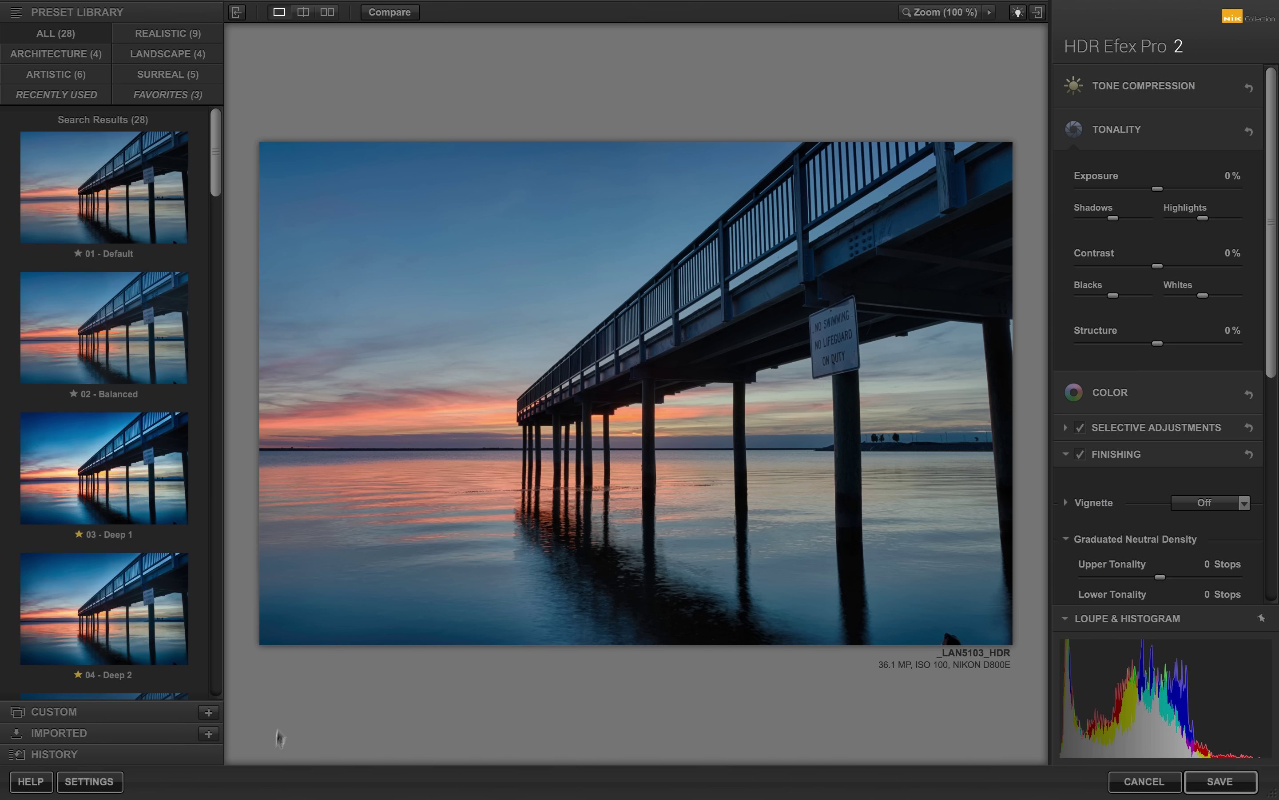
Look through the custom presets, the imported presets and the edit history
{"action": "left_click", "coordinate": [53, 711]}
{"action": "mouse_move", "coordinate": [102, 92]}
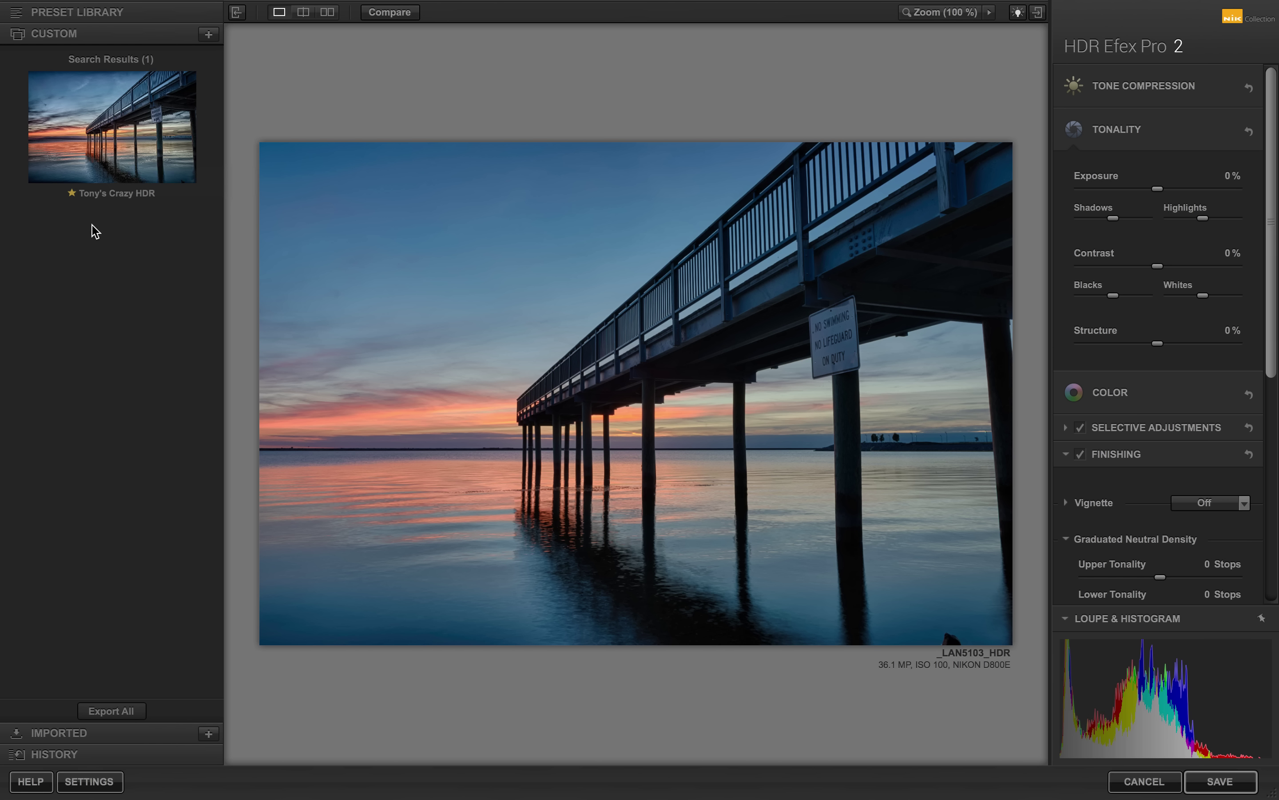
{"action": "left_click", "coordinate": [58, 733]}
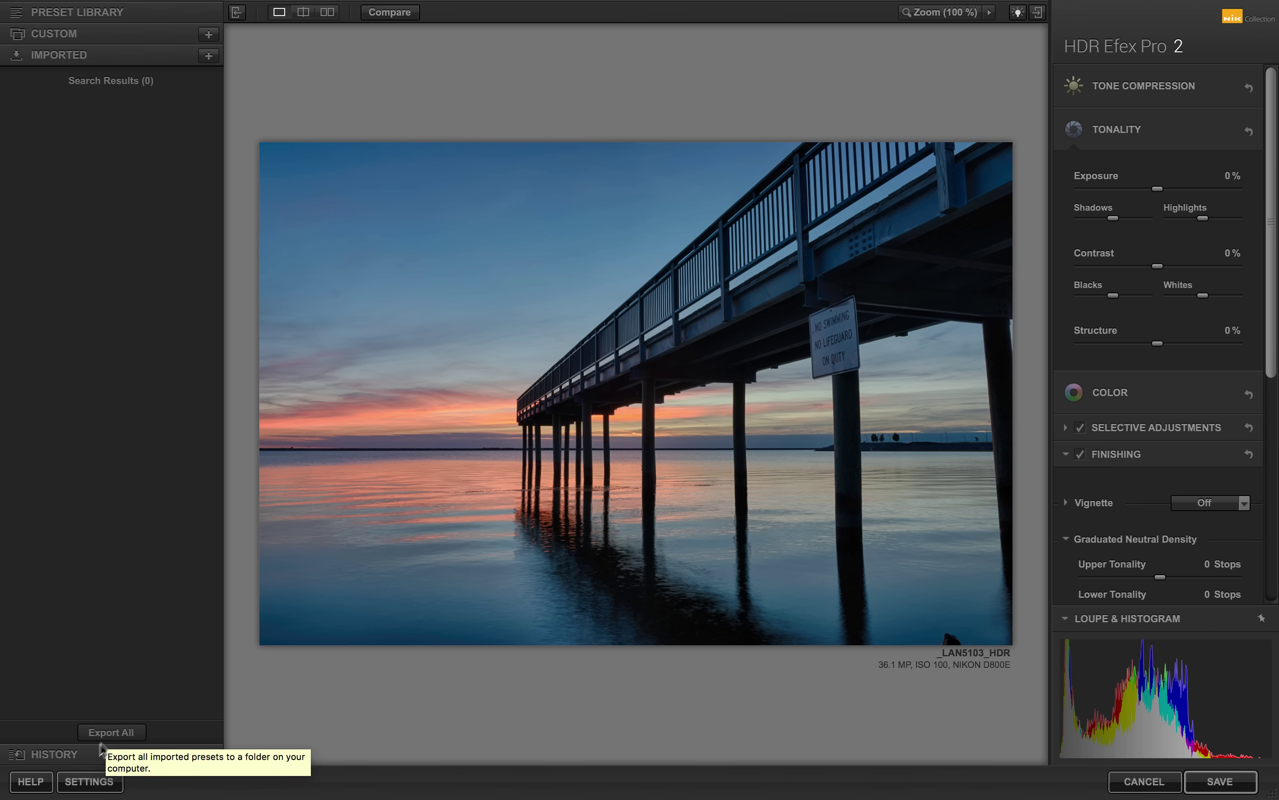
{"action": "left_click", "coordinate": [56, 755]}
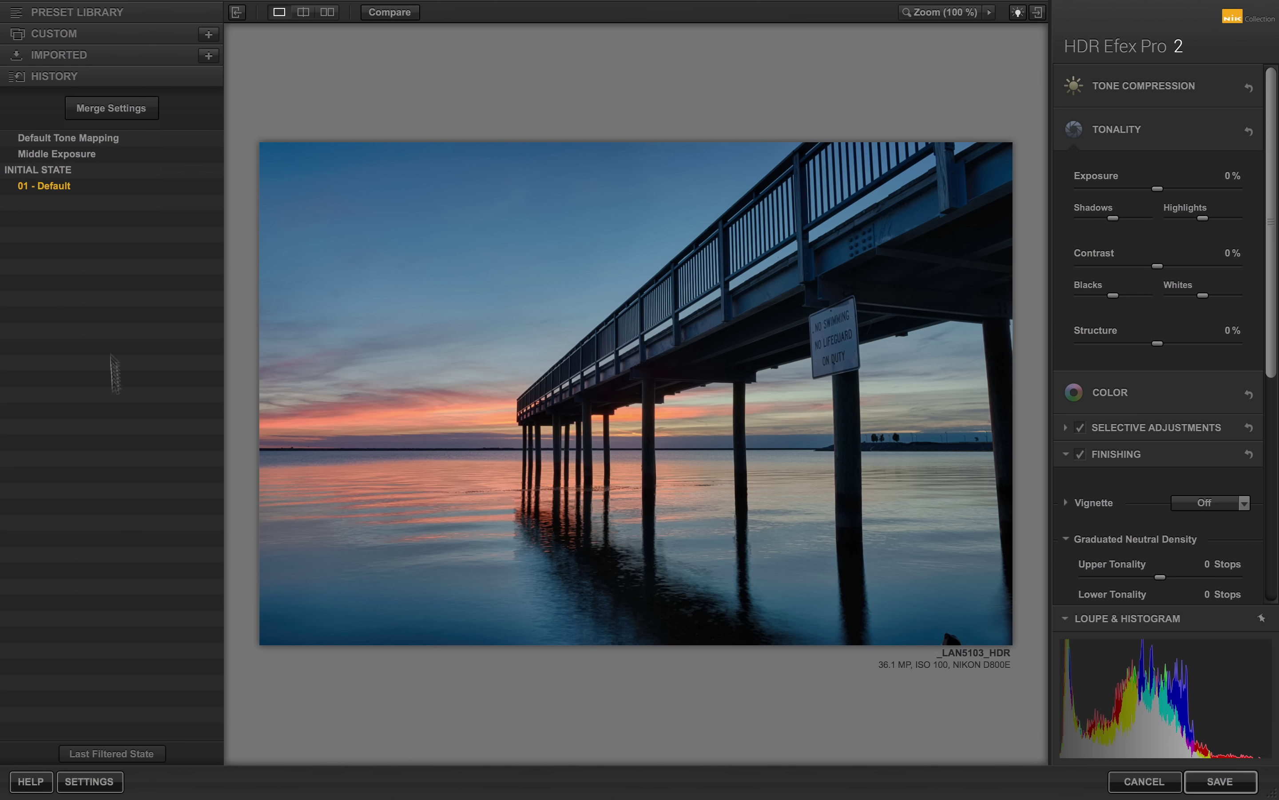
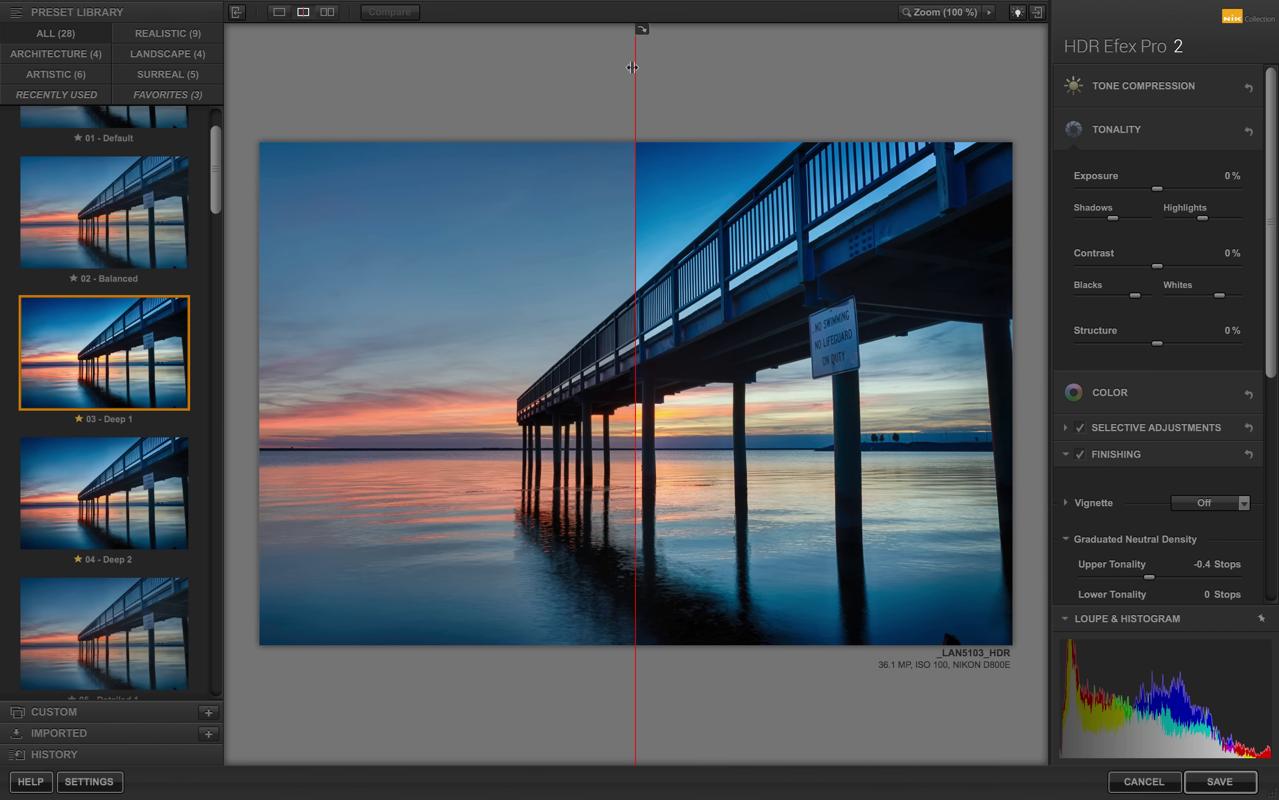
Compare the Deep 1 result with the original in split and side-by-side previews, and return to the single-image view
{"action": "left_click_drag", "start_coordinate": [636, 67], "coordinate": [589, 117]}
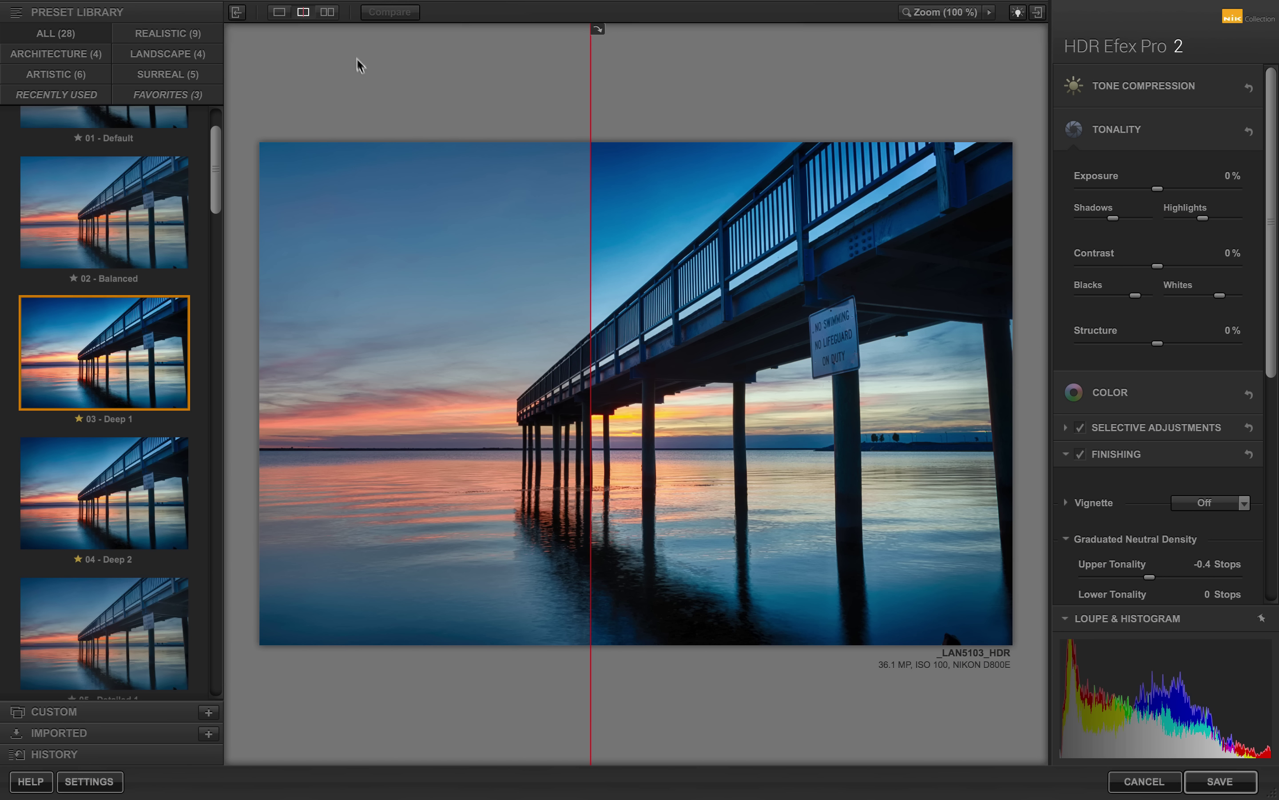
{"action": "left_click", "coordinate": [329, 13]}
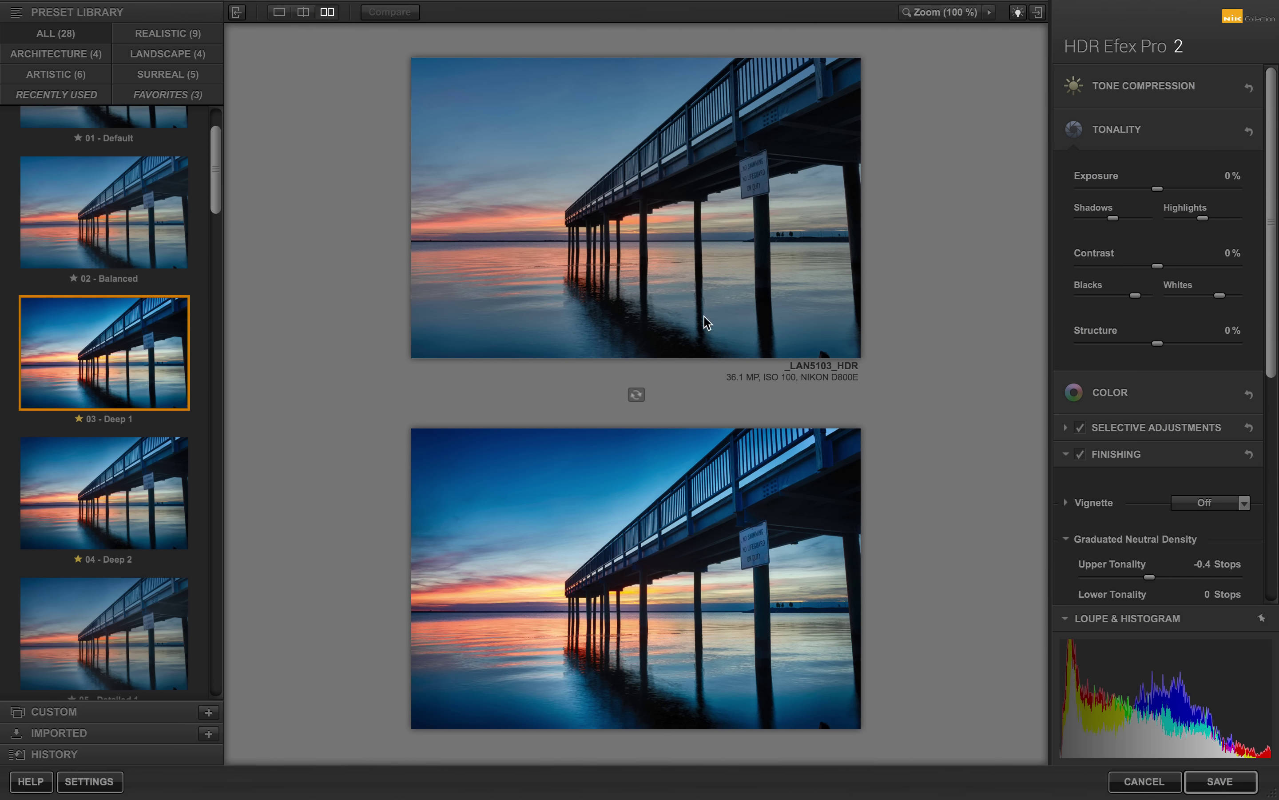
{"action": "left_click", "coordinate": [637, 394]}
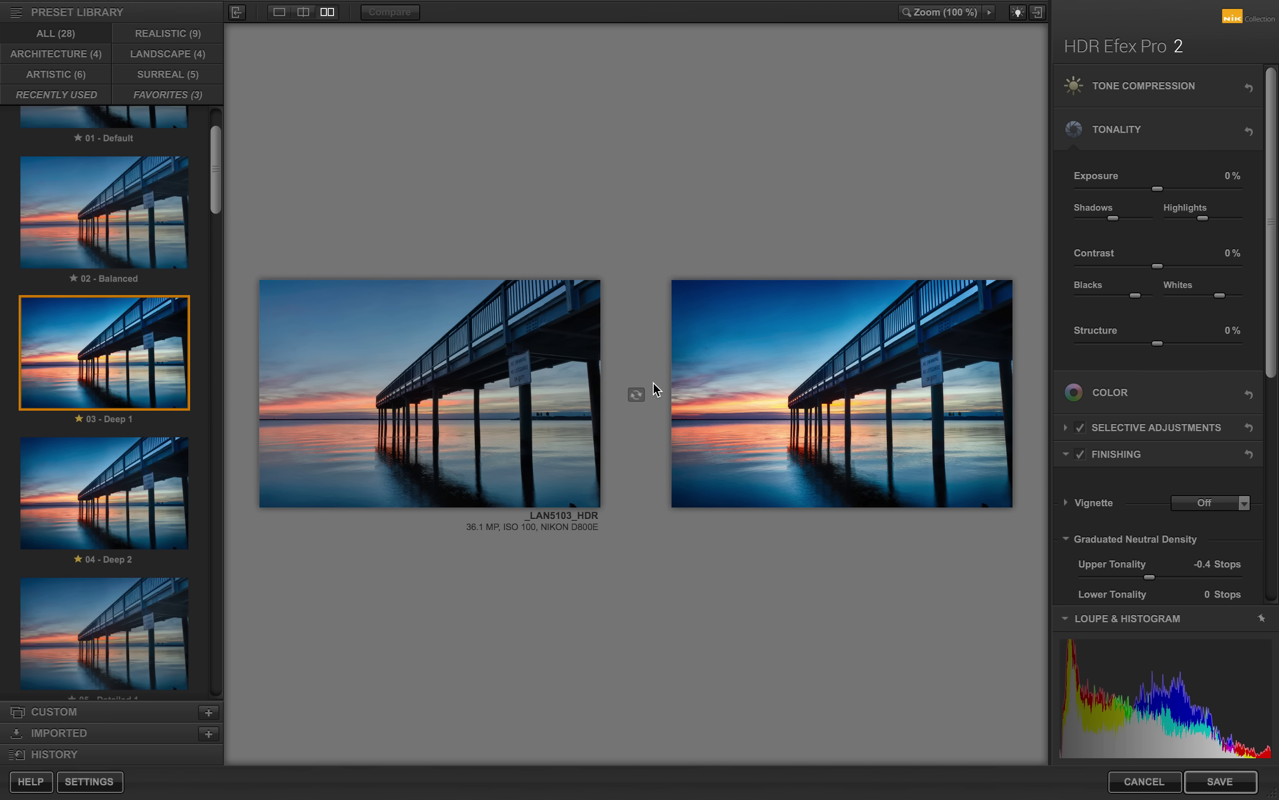
{"action": "left_click", "coordinate": [280, 13]}
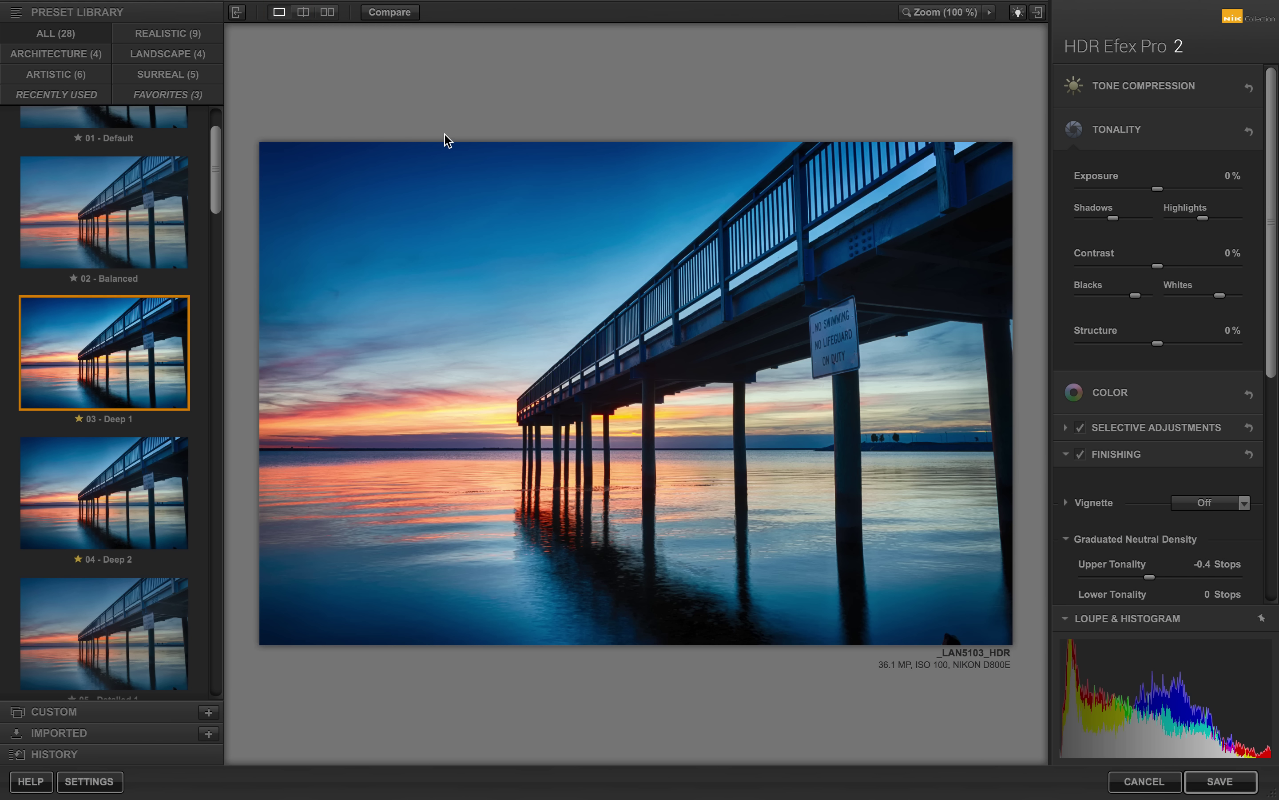
Inspect the pier at 100% zoom, check the available zoom levels, and return to the whole image
{"action": "left_click", "coordinate": [923, 13]}
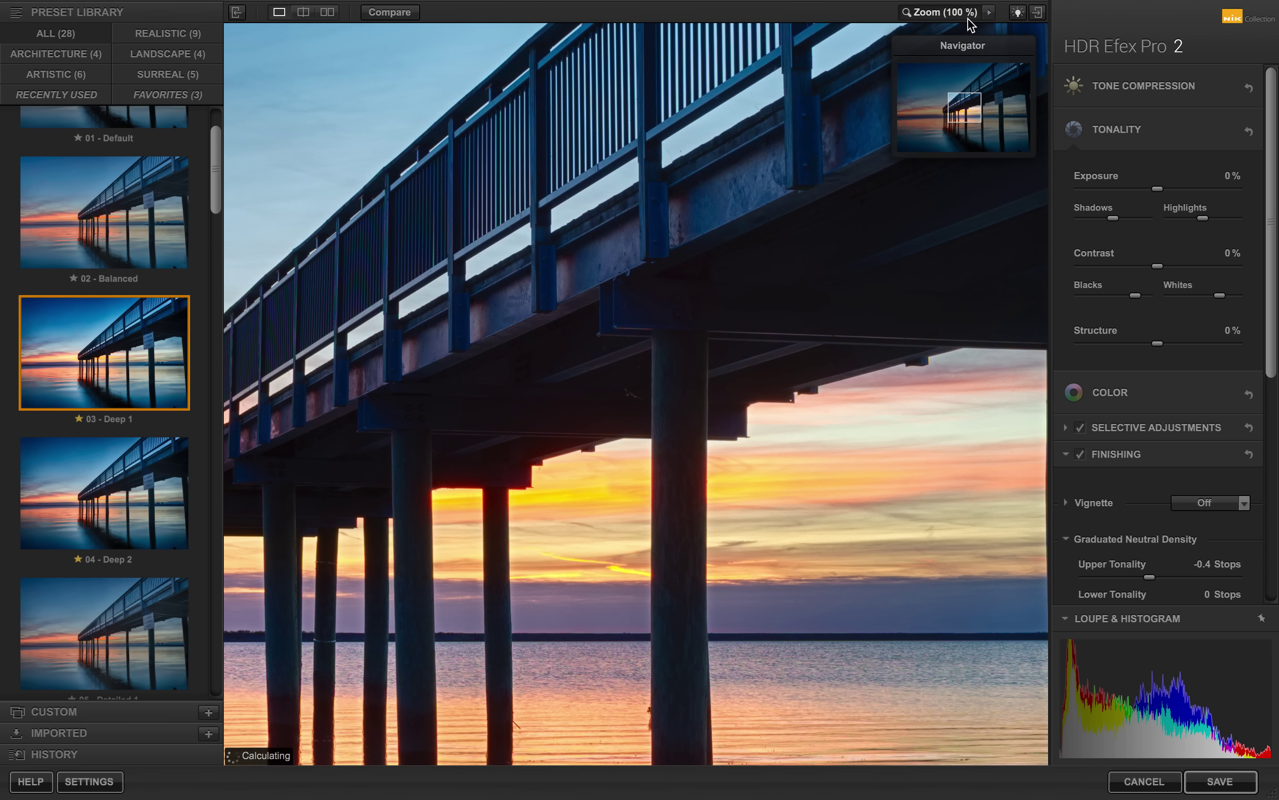
{"action": "left_click", "coordinate": [951, 15]}
{"action": "left_click", "coordinate": [988, 12]}
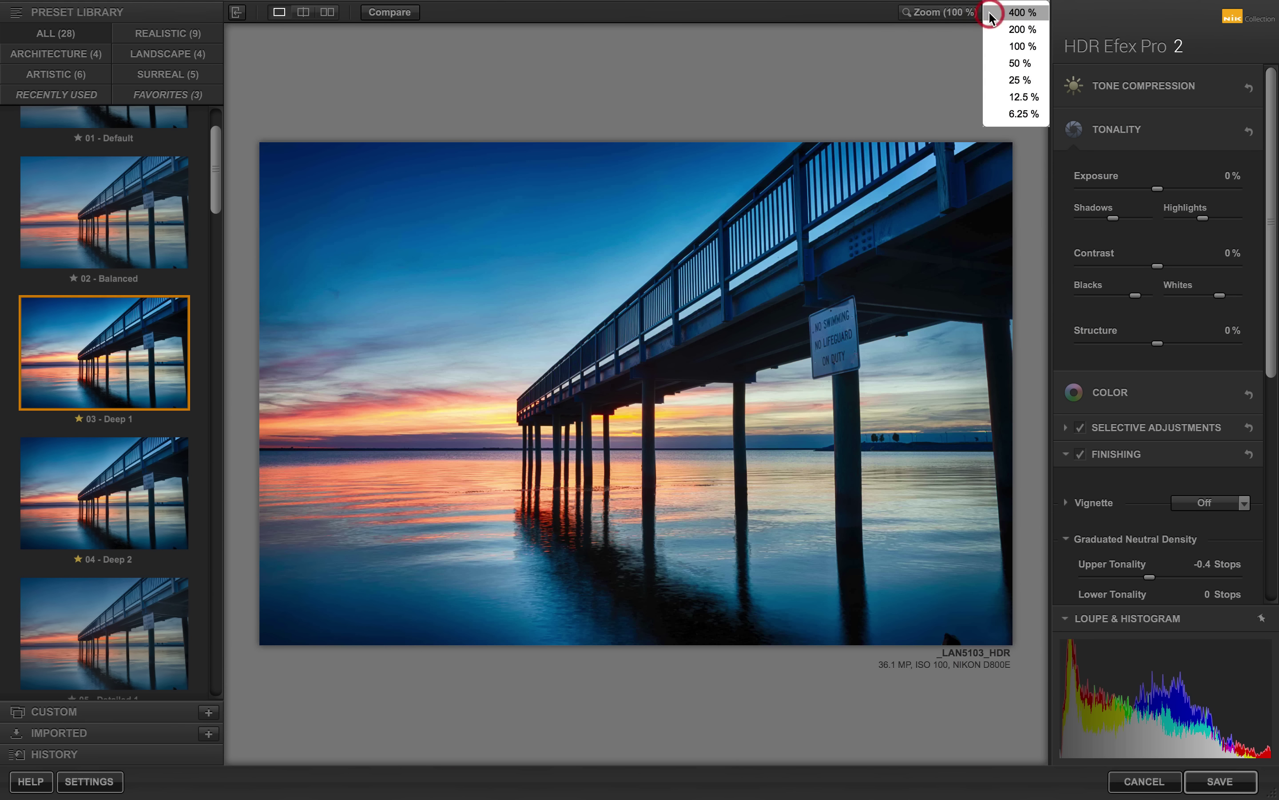
{"action": "left_click", "coordinate": [920, 13]}
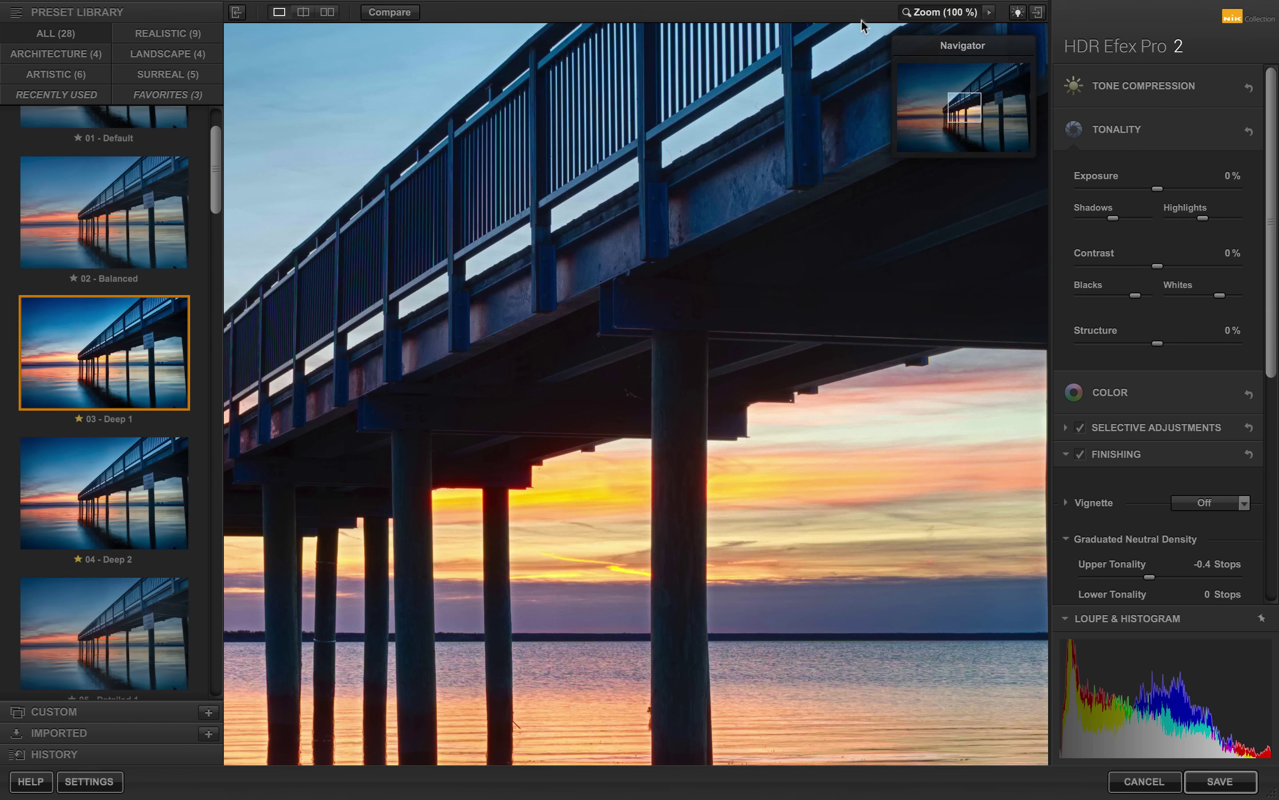
{"action": "left_click", "coordinate": [920, 14]}
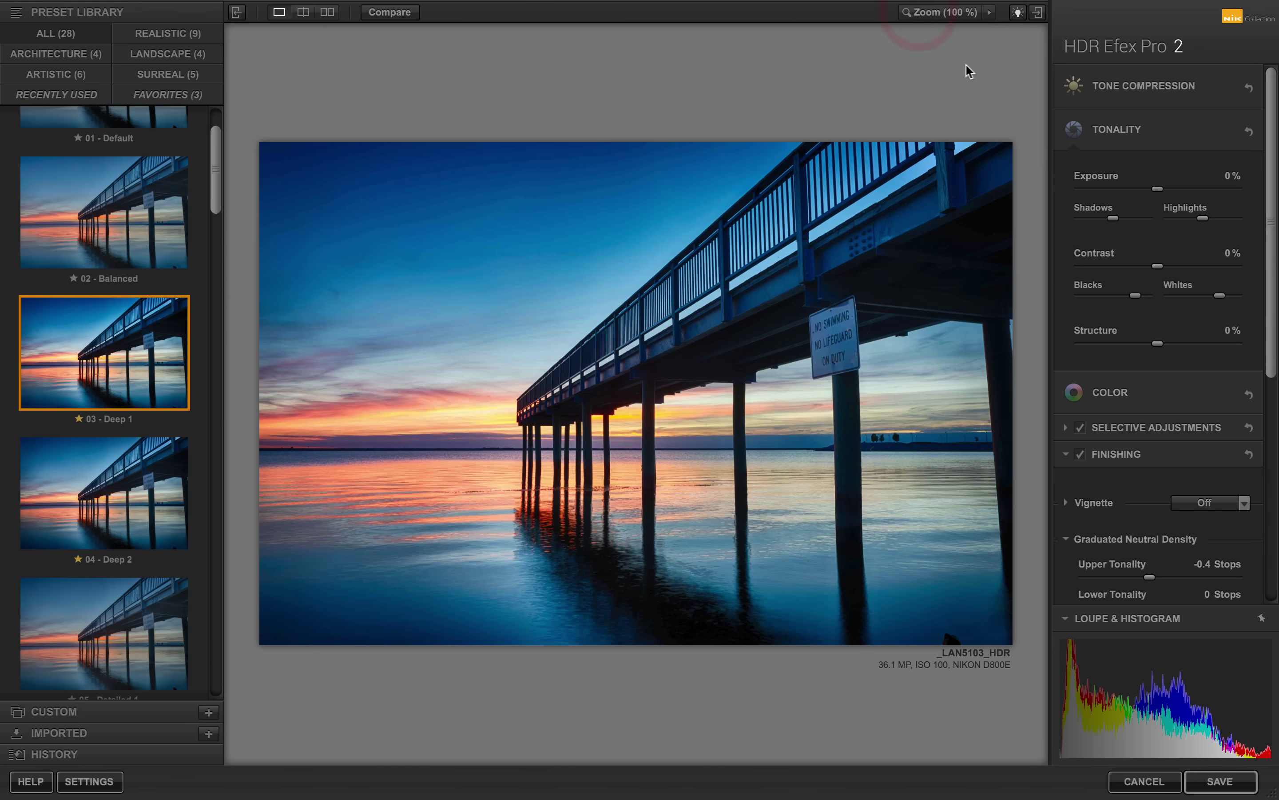
Cycle through the background shades surrounding the image preview
{"action": "left_click", "coordinate": [1018, 13]}
{"action": "left_click", "coordinate": [1018, 13]}
{"action": "left_click", "coordinate": [1017, 12]}
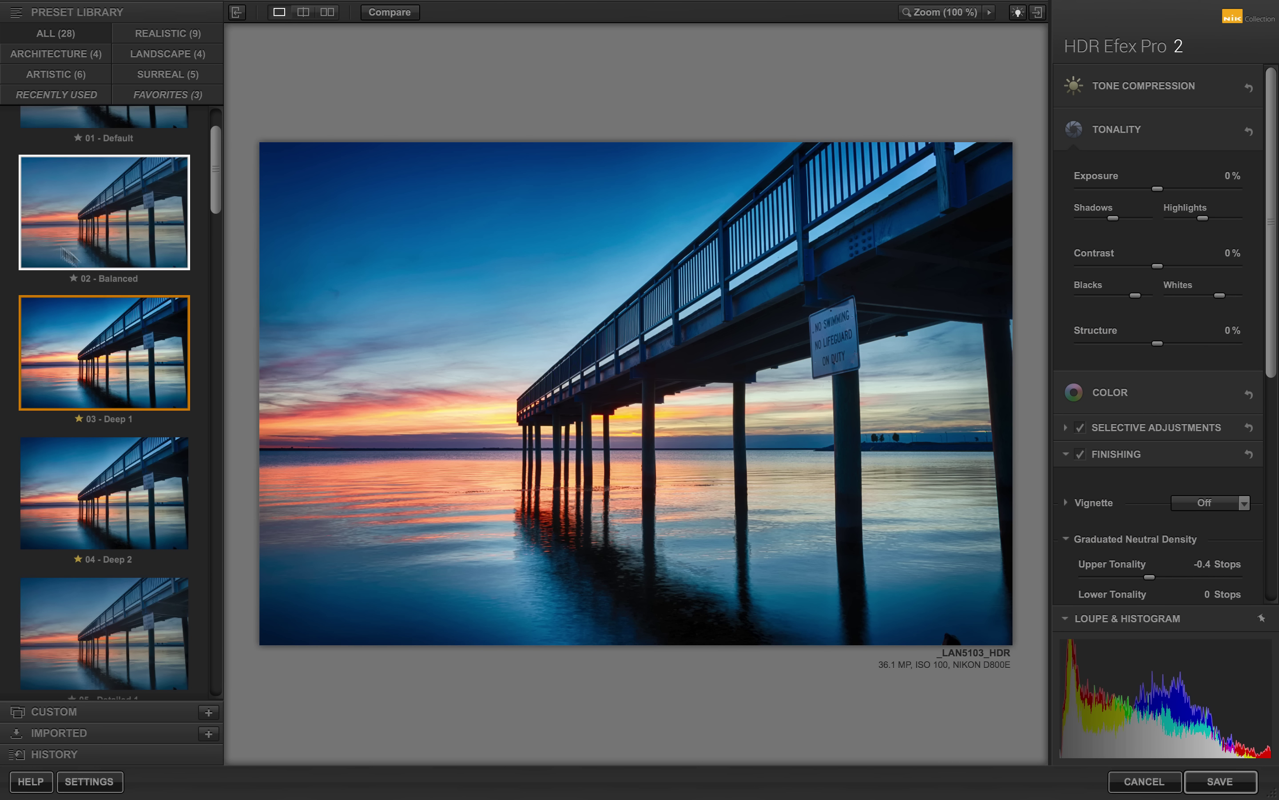
Apply the 01 - Default preset and compare the result with the original image
{"action": "scroll", "coordinate": [104, 212], "scroll_direction": "up", "scroll_amount": 3}
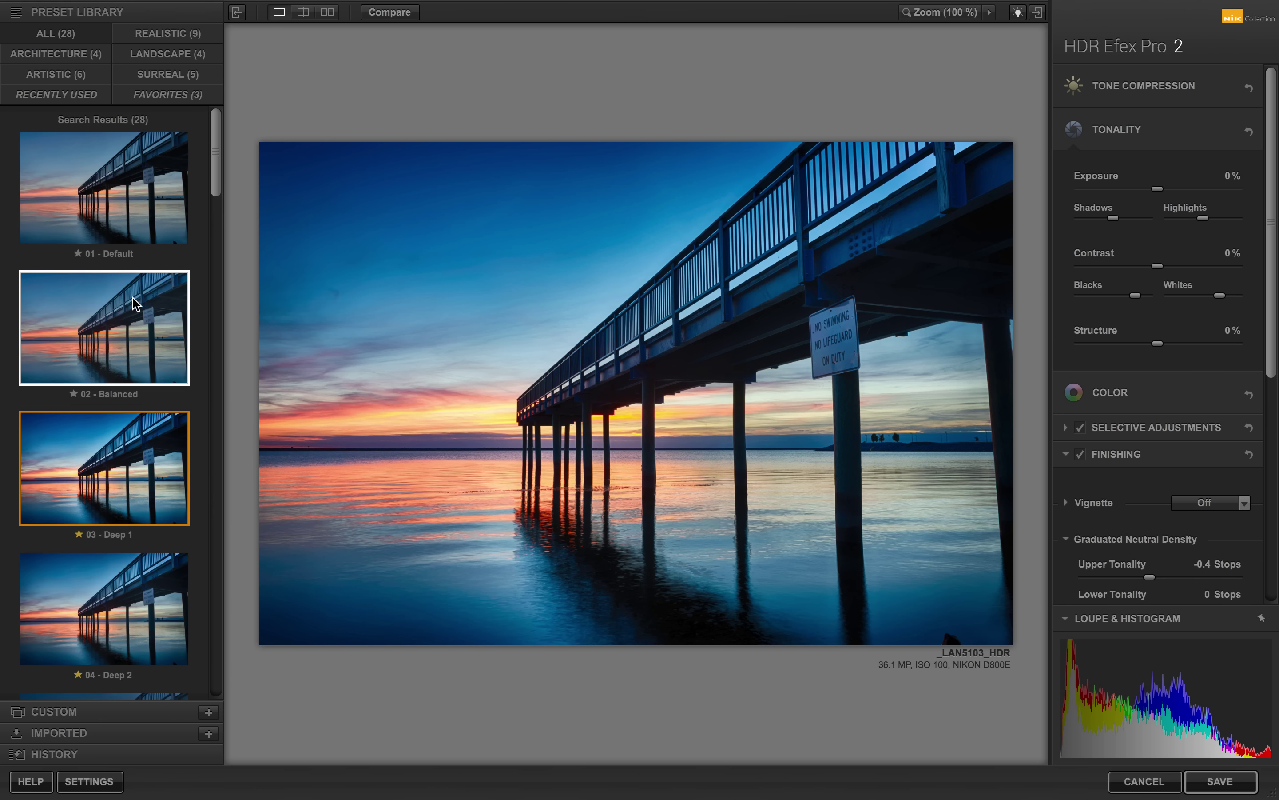
{"action": "left_click", "coordinate": [82, 181]}
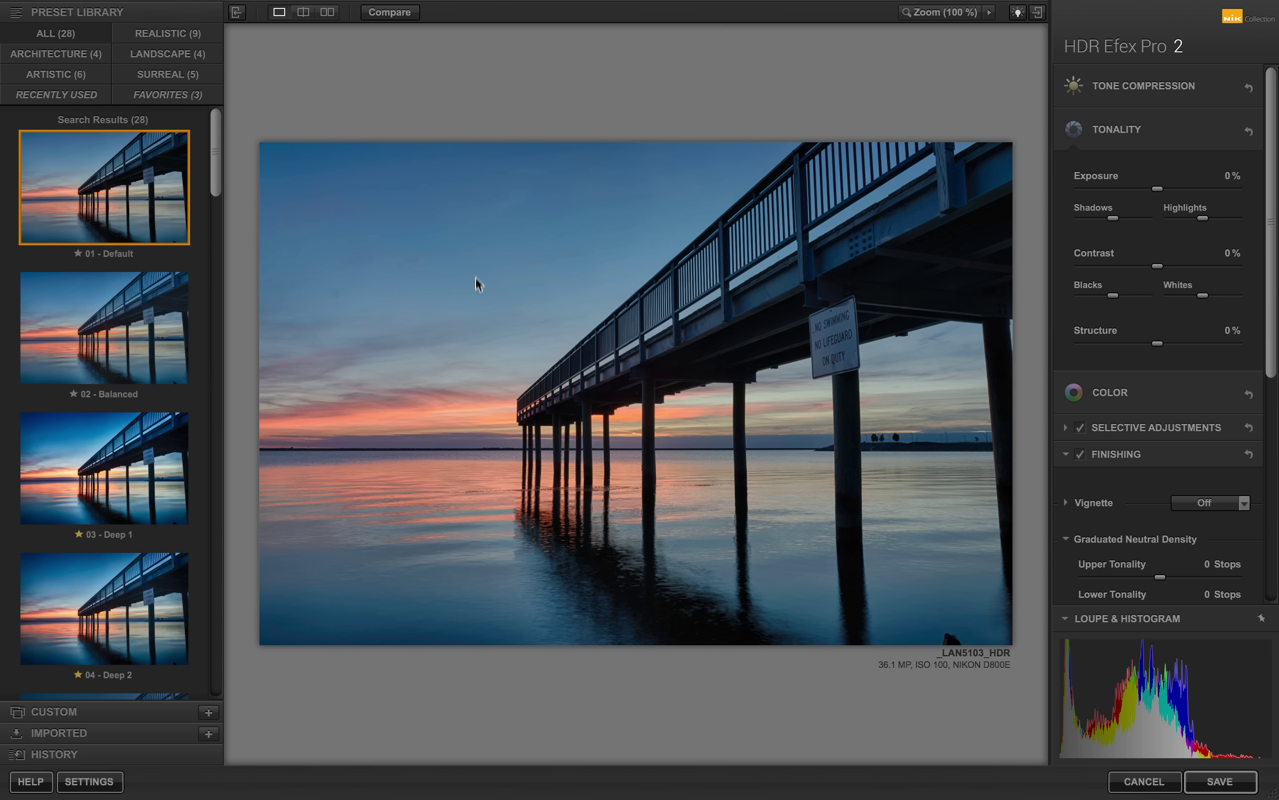
{"action": "mouse_move", "coordinate": [359, 4]}
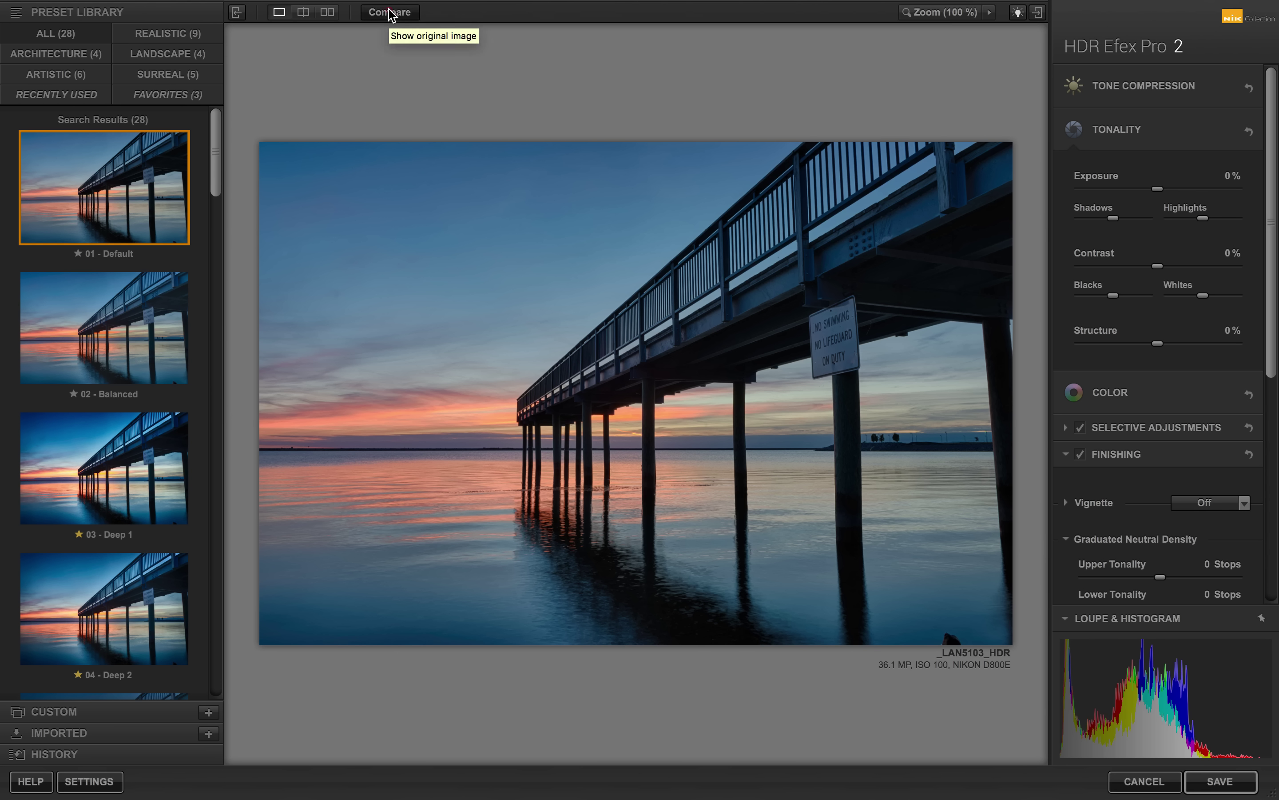
{"action": "left_click", "coordinate": [389, 13]}
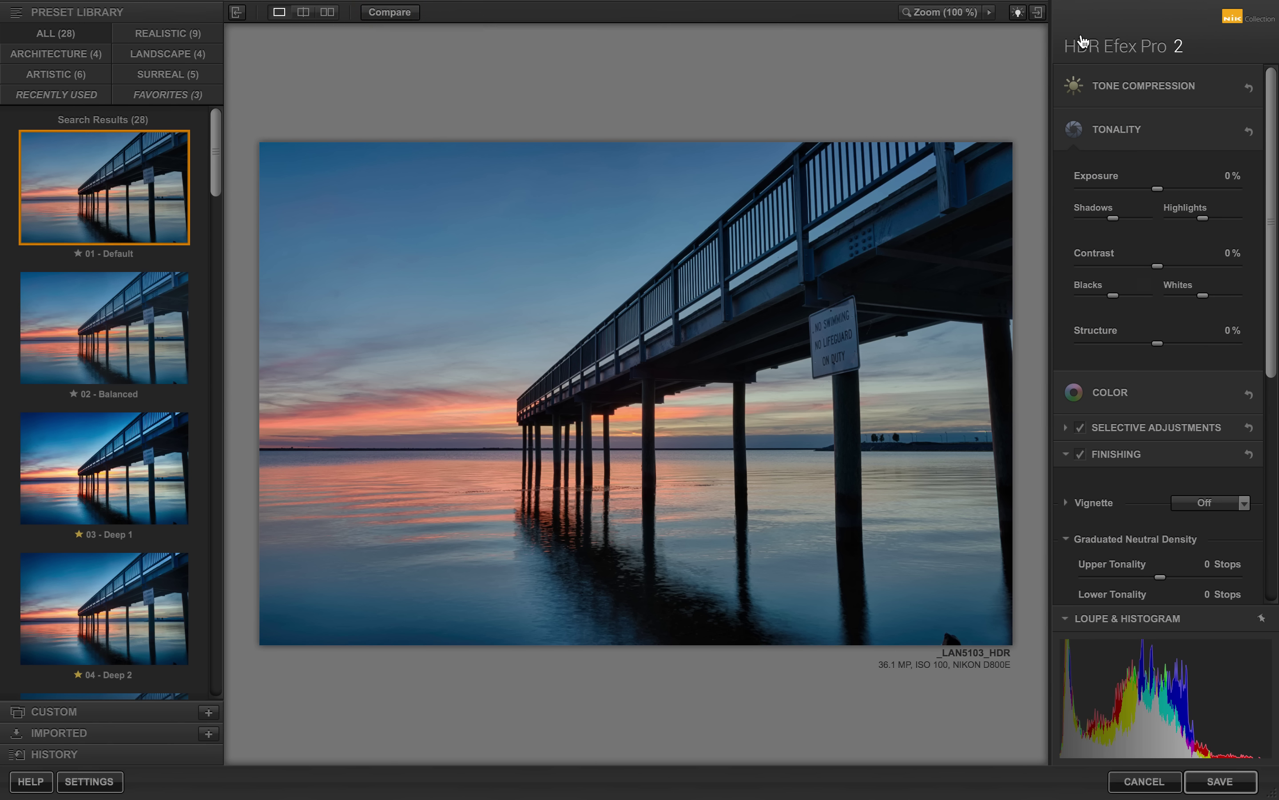
Review the adjustment sections, leaving Tone Compression expanded and Tonality, Color and Finishing collapsed
{"action": "left_click", "coordinate": [1134, 130]}
{"action": "left_click", "coordinate": [1074, 174]}
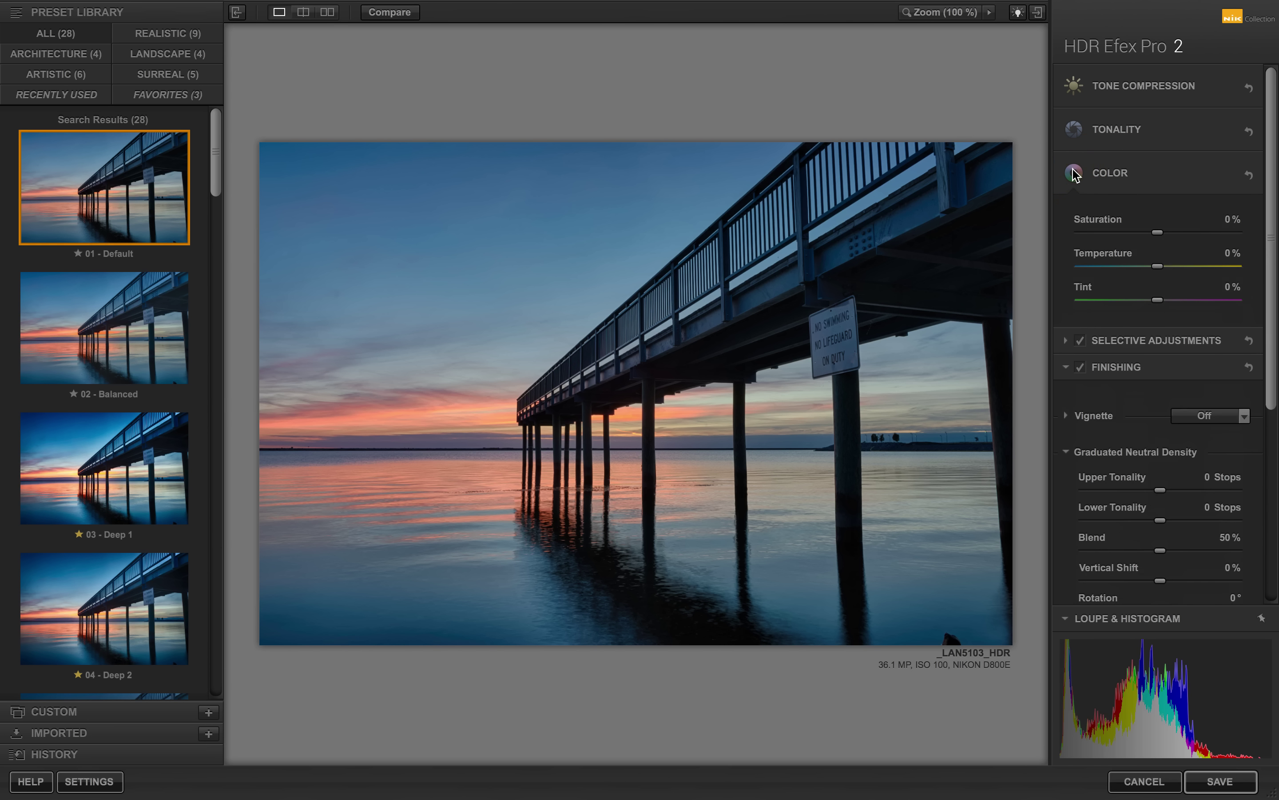
{"action": "left_click", "coordinate": [1075, 174]}
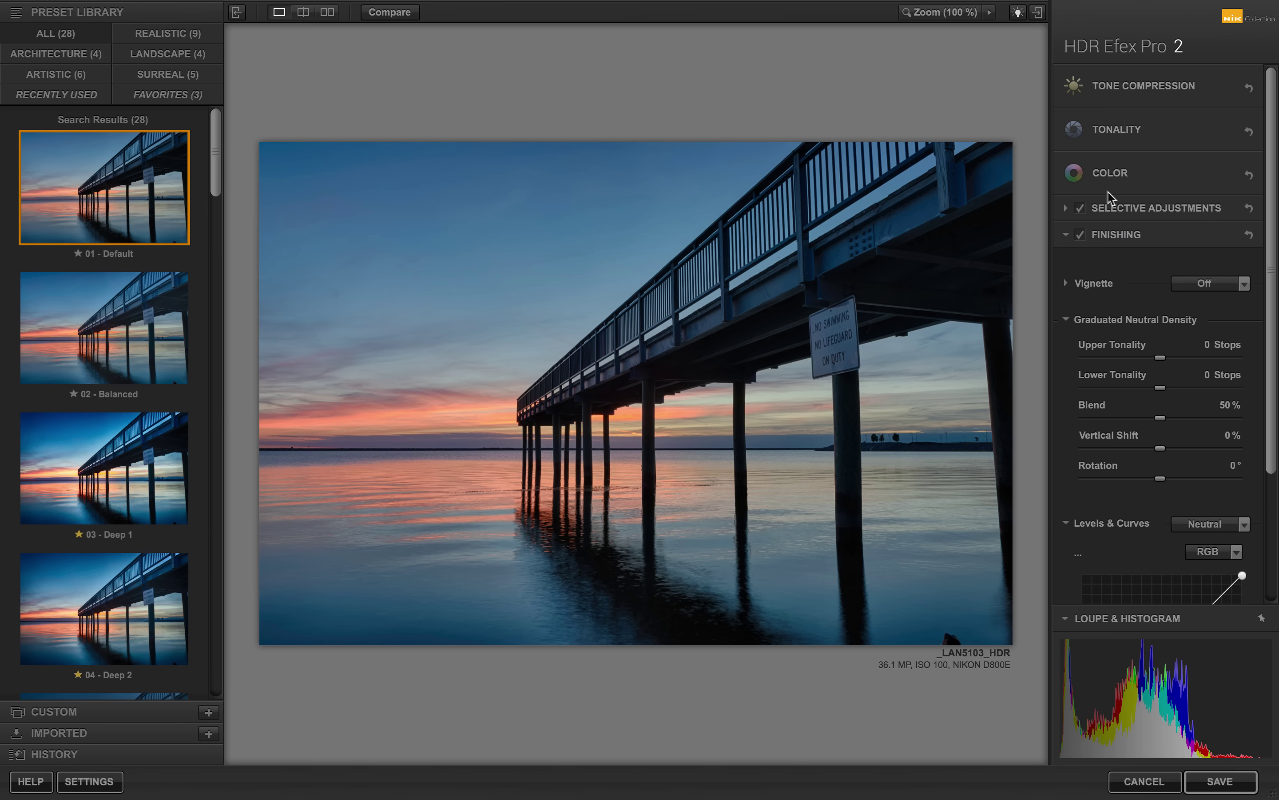
{"action": "left_click", "coordinate": [1085, 89]}
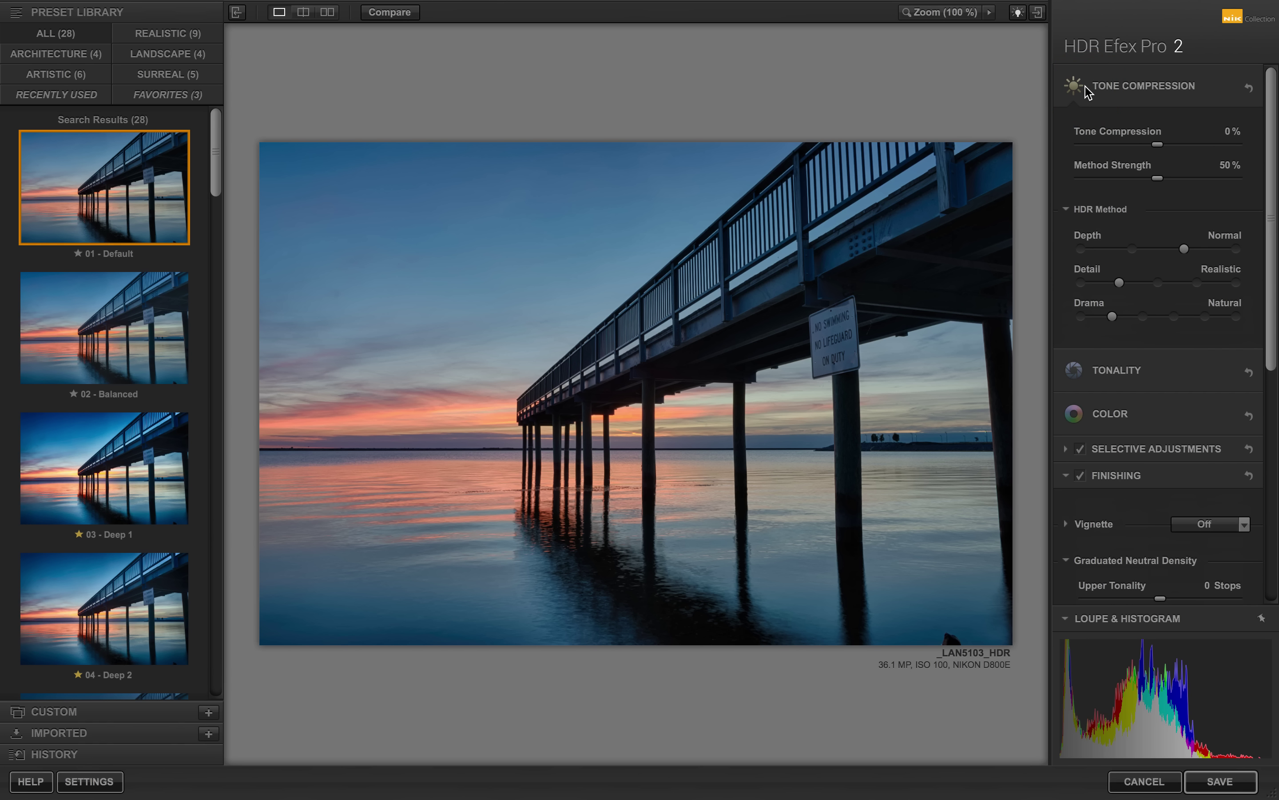
{"action": "left_click", "coordinate": [1168, 472]}
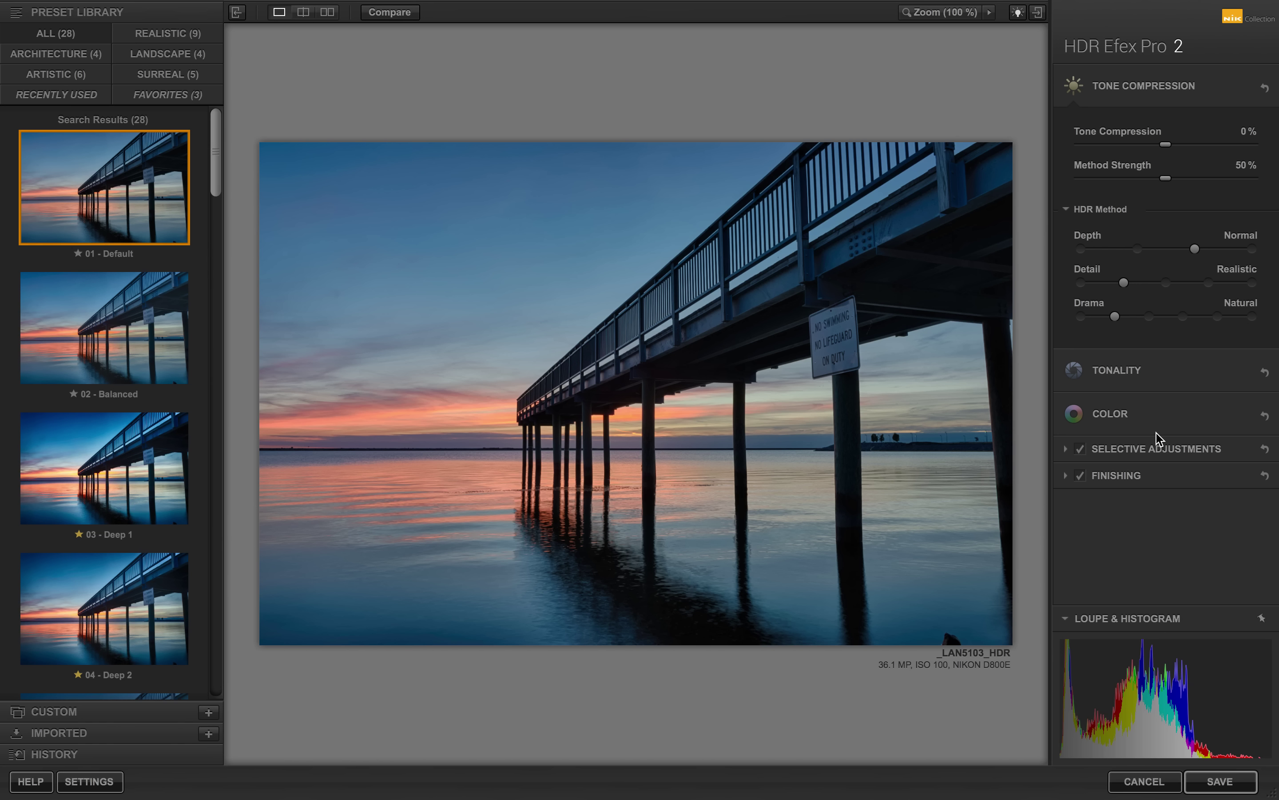
{"action": "left_click", "coordinate": [1140, 371]}
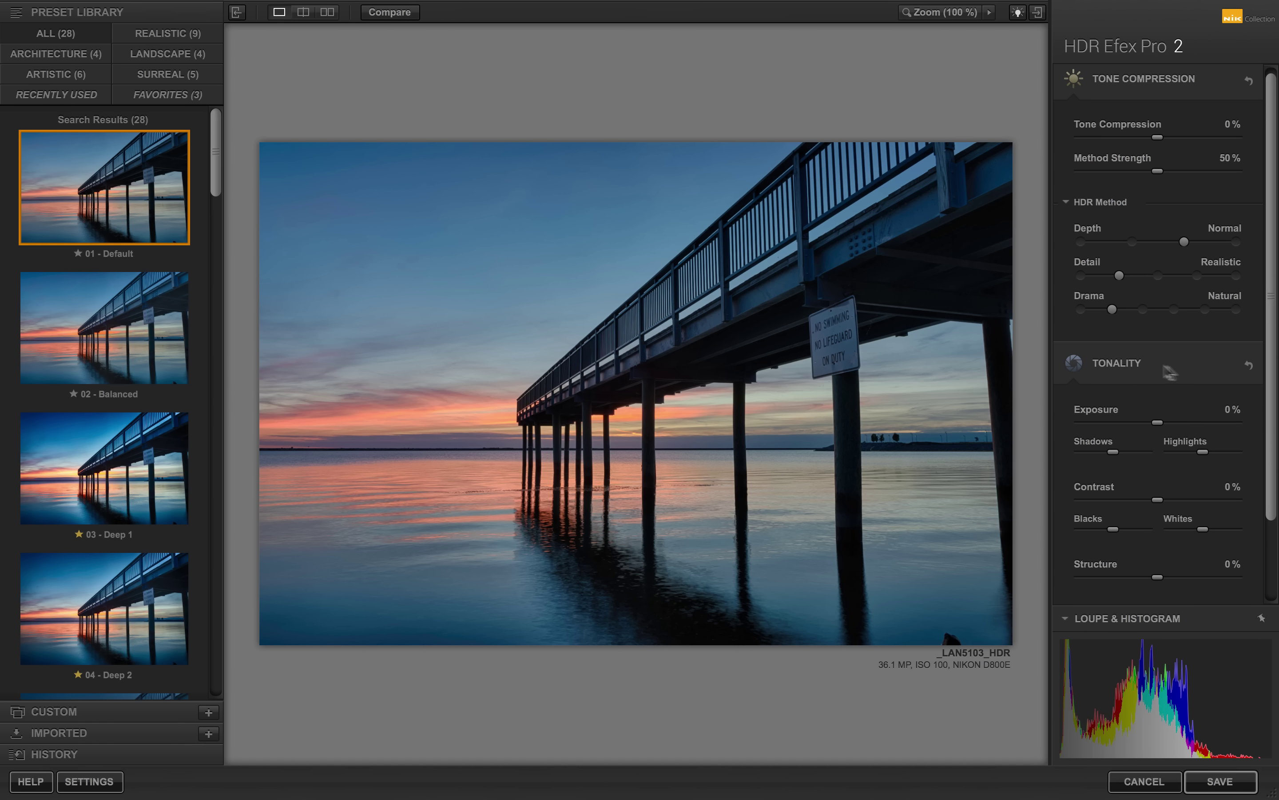
{"action": "left_click", "coordinate": [1125, 368]}
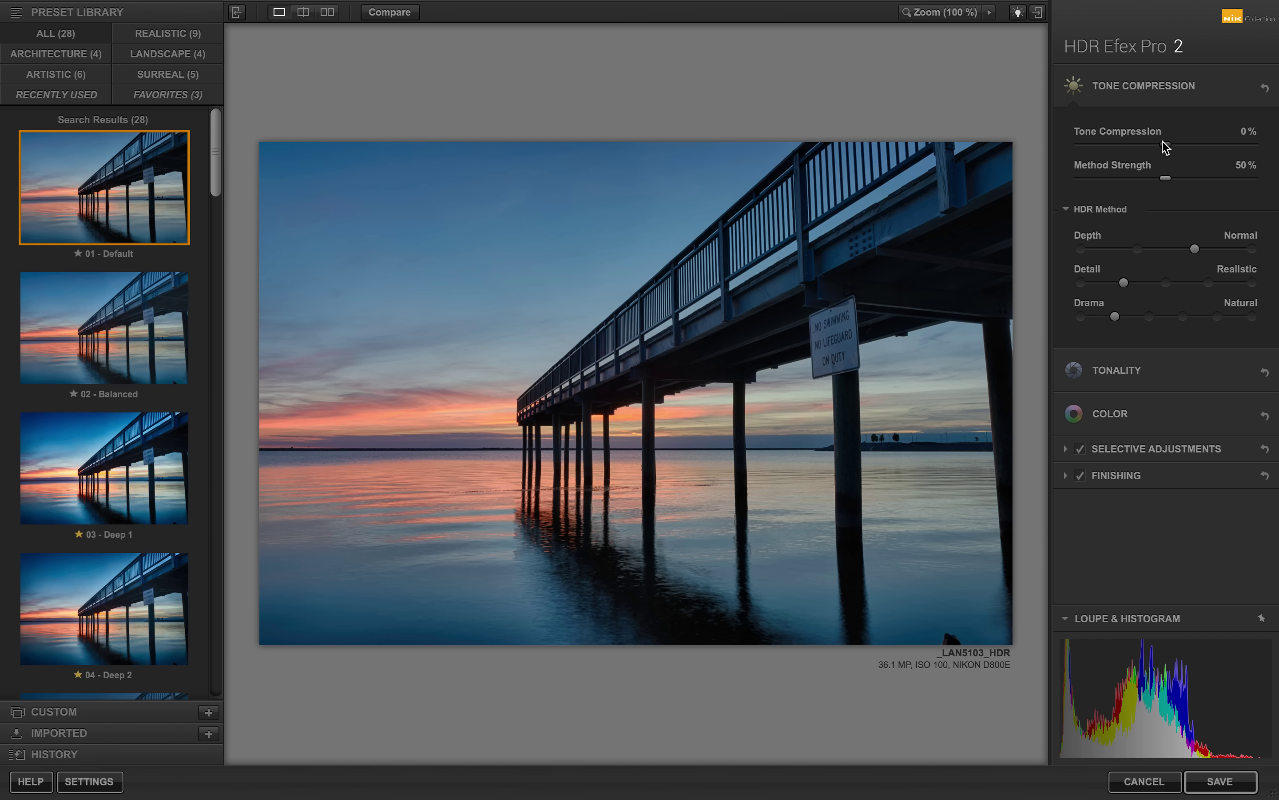
Try Tone Compression at 90%, -95% and -84%, resetting it to 0%
{"action": "left_click_drag", "start_coordinate": [1165, 144], "coordinate": [1243, 146]}
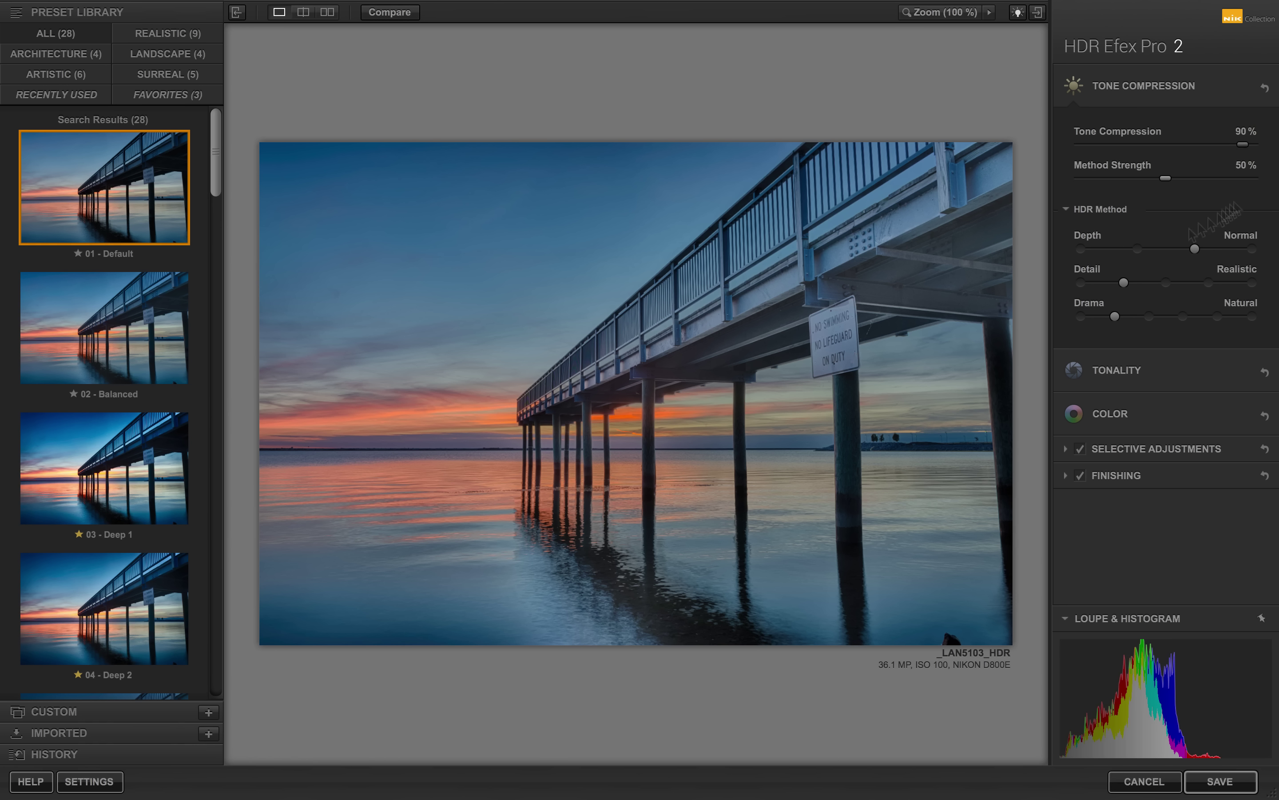
{"action": "left_click_drag", "start_coordinate": [1244, 146], "coordinate": [1083, 151]}
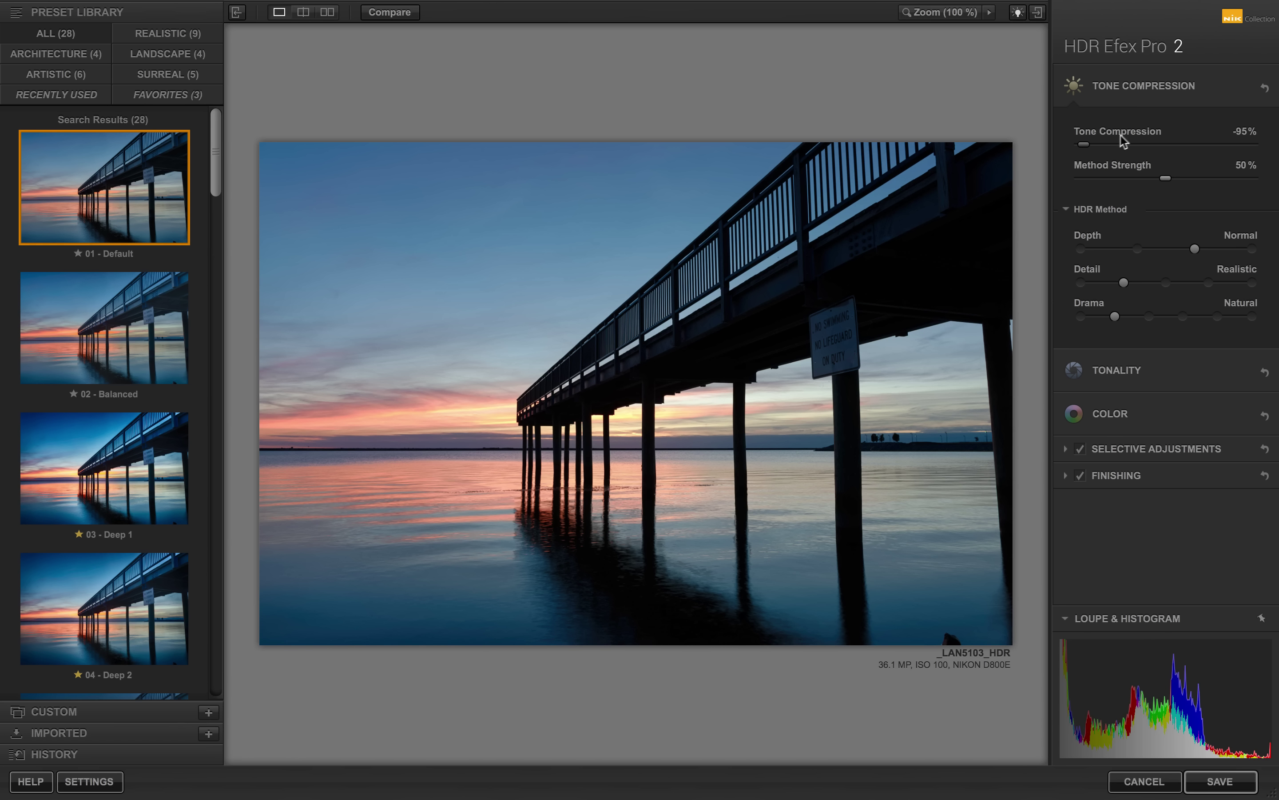
{"action": "double_click", "coordinate": [1085, 146]}
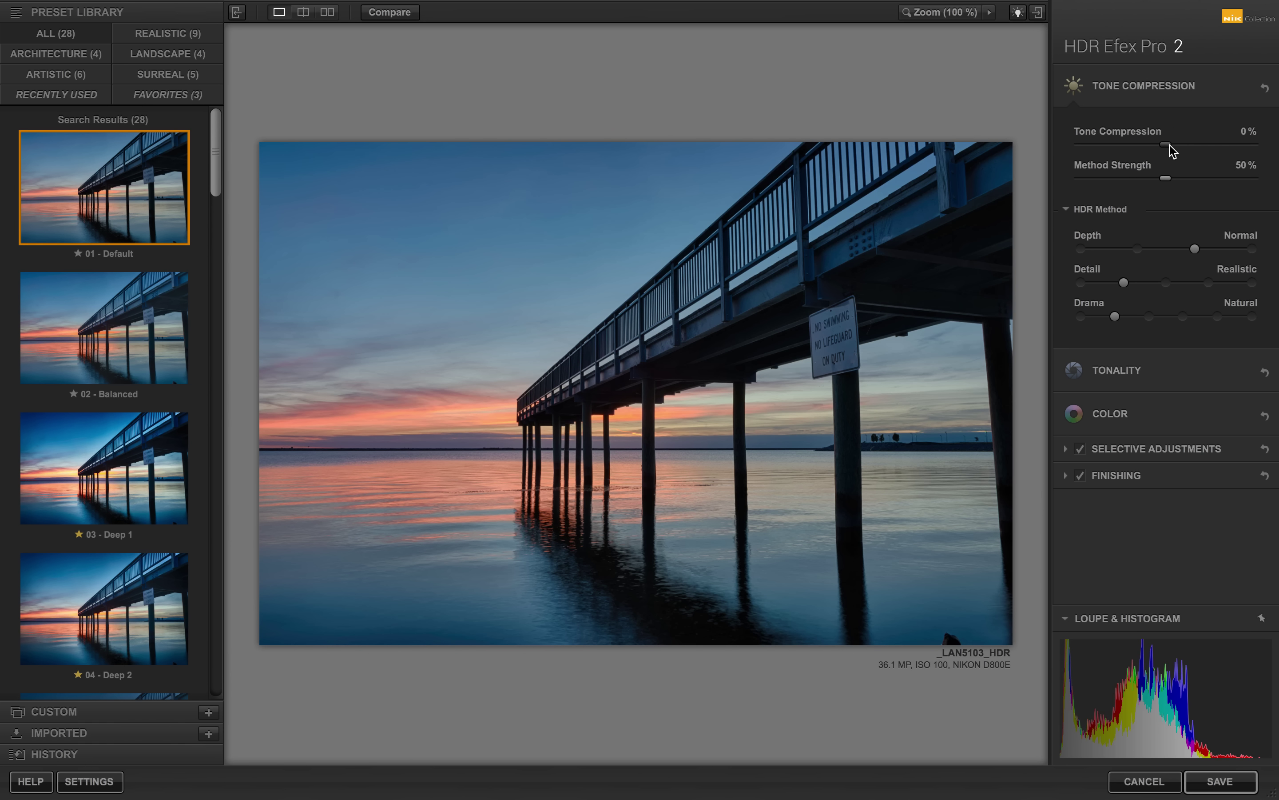
{"action": "left_click_drag", "start_coordinate": [1170, 147], "coordinate": [1098, 149]}
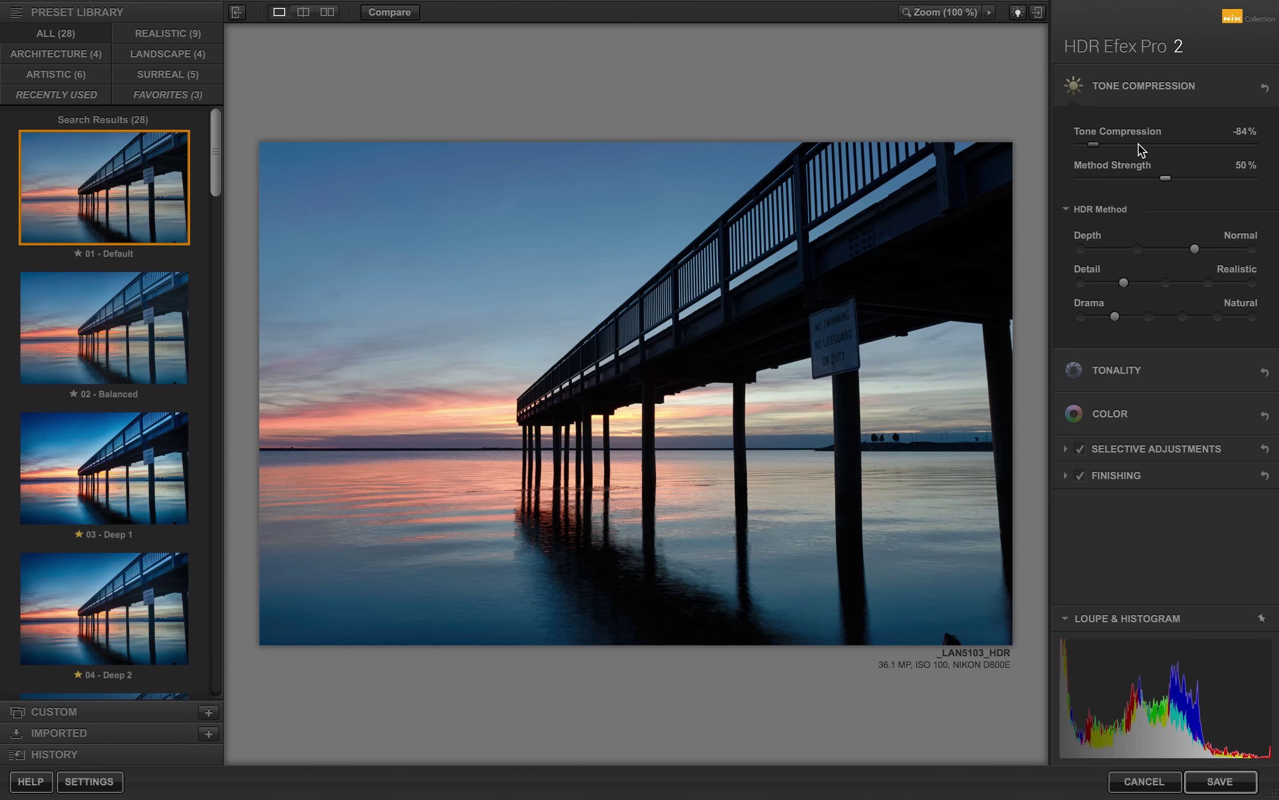
{"action": "double_click", "coordinate": [1096, 145]}
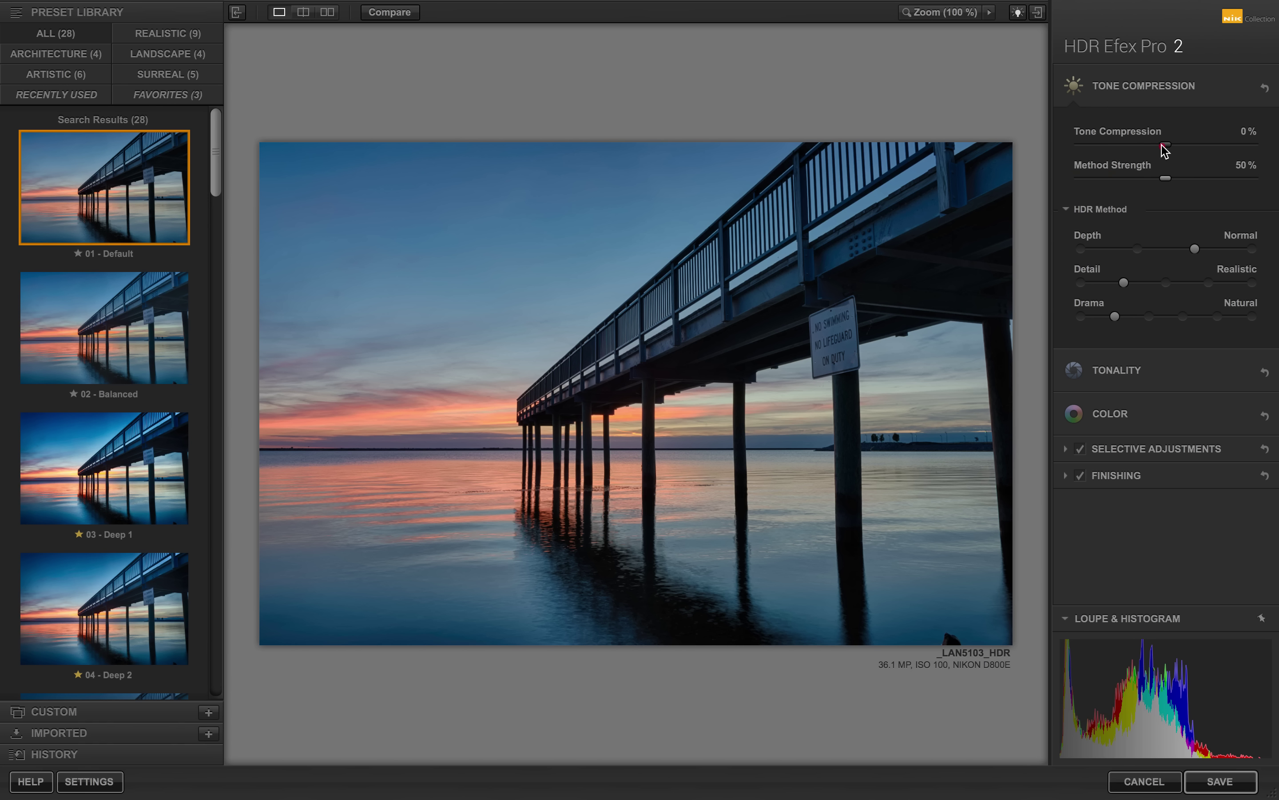
Raise Tone Compression slightly, trying 17% and 5% and settling on 9%
{"action": "left_click_drag", "start_coordinate": [1166, 151], "coordinate": [1180, 151]}
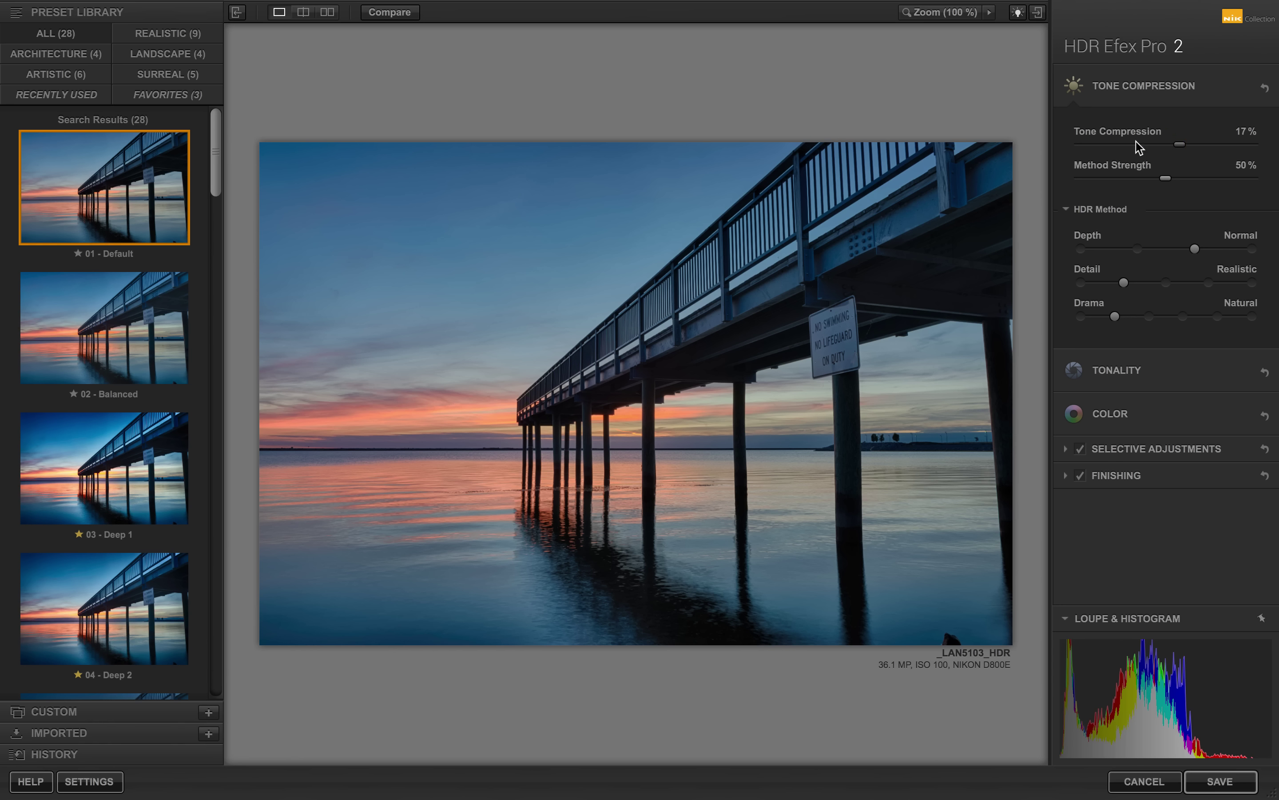
{"action": "mouse_move", "coordinate": [1177, 144]}
{"action": "left_mouse_down"}
{"action": "mouse_move", "coordinate": [1134, 151]}
{"action": "mouse_move", "coordinate": [1168, 144]}
{"action": "left_mouse_up"}
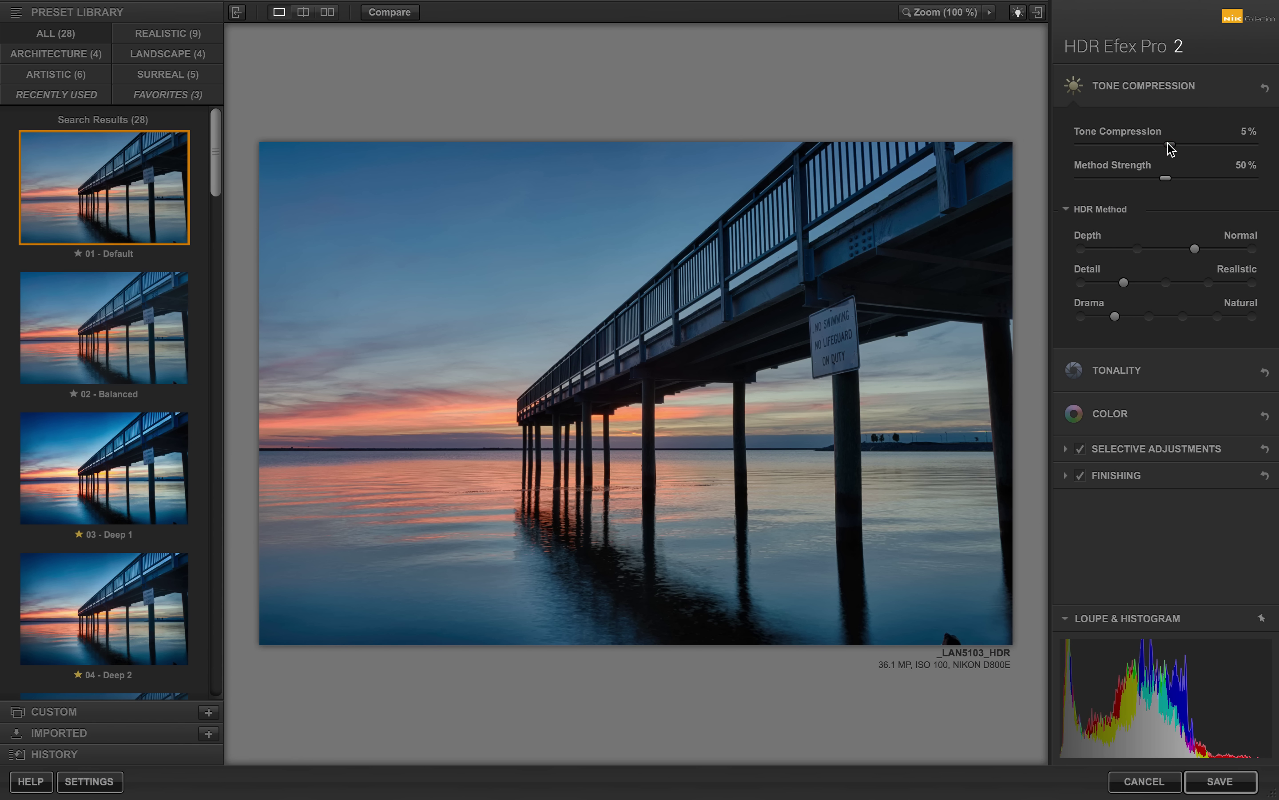
{"action": "left_click_drag", "start_coordinate": [1178, 150], "coordinate": [1175, 153]}
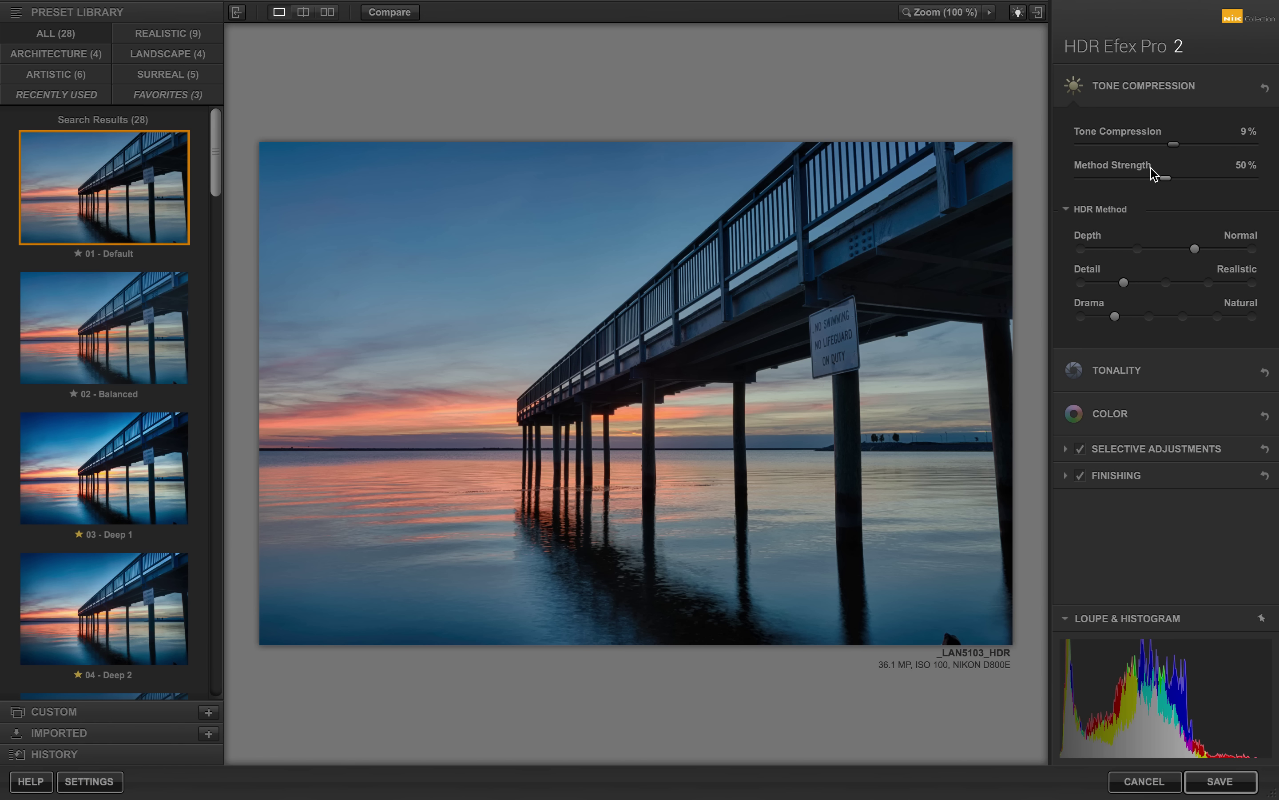
Inspect the pier sign at 100% zoom with Method Strength at 100% and 0%, set it to 61%, and return to the whole image
{"action": "left_click", "coordinate": [960, 13]}
{"action": "left_click_drag", "start_coordinate": [956, 117], "coordinate": [980, 100]}
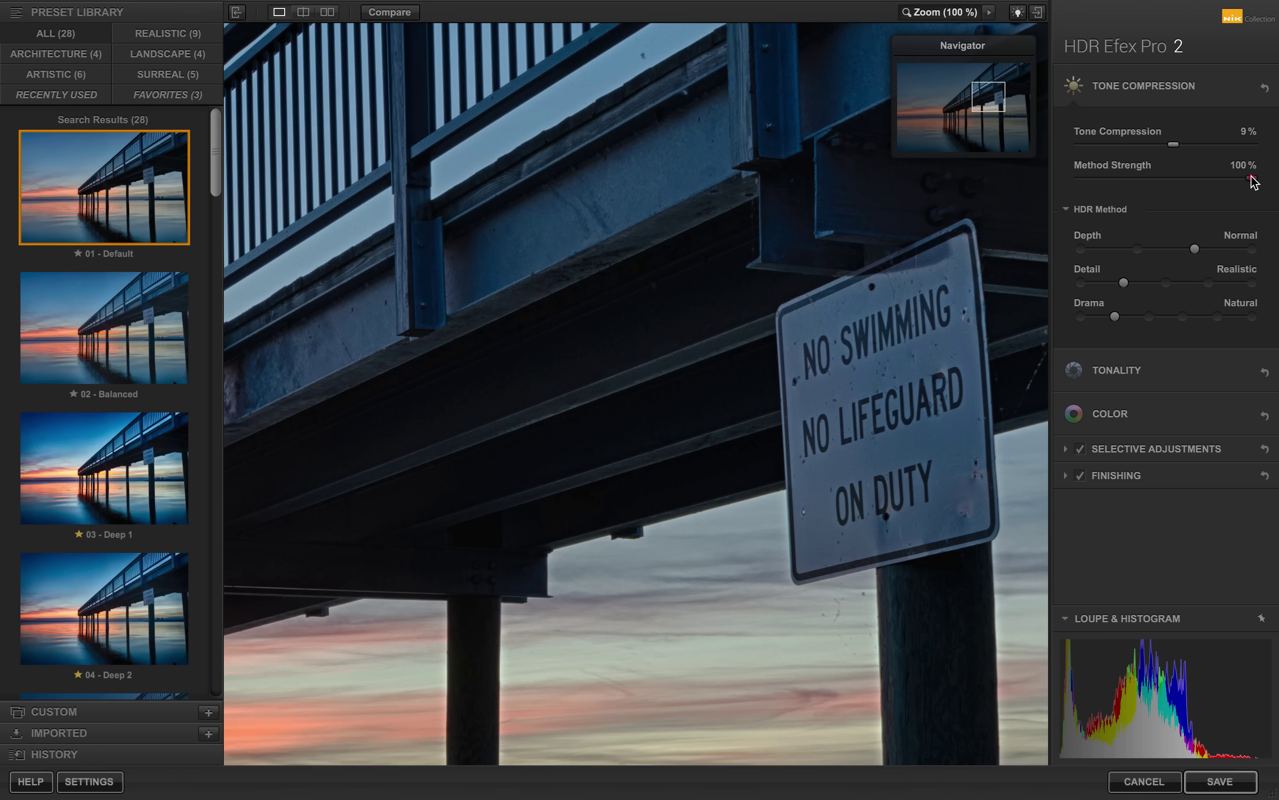
{"action": "left_click_drag", "start_coordinate": [1252, 180], "coordinate": [1061, 179]}
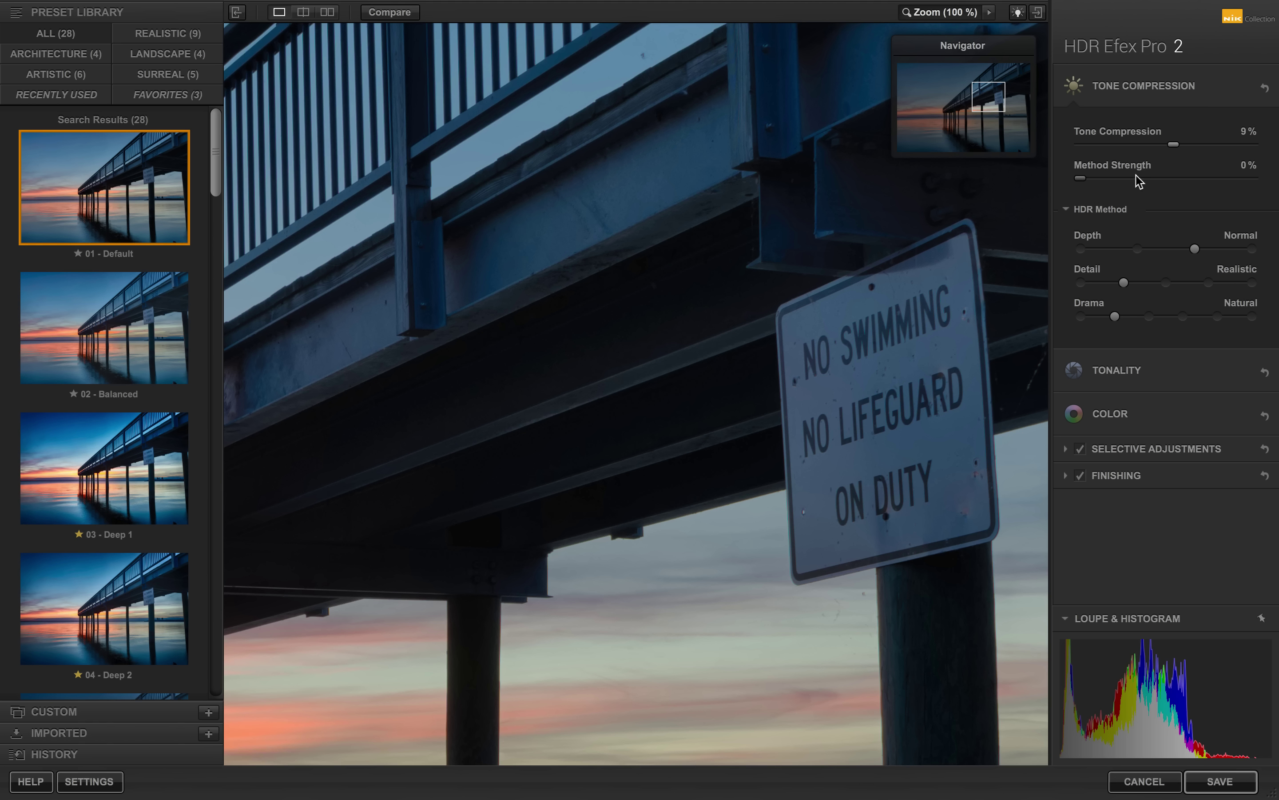
{"action": "left_click_drag", "start_coordinate": [1138, 180], "coordinate": [1189, 182]}
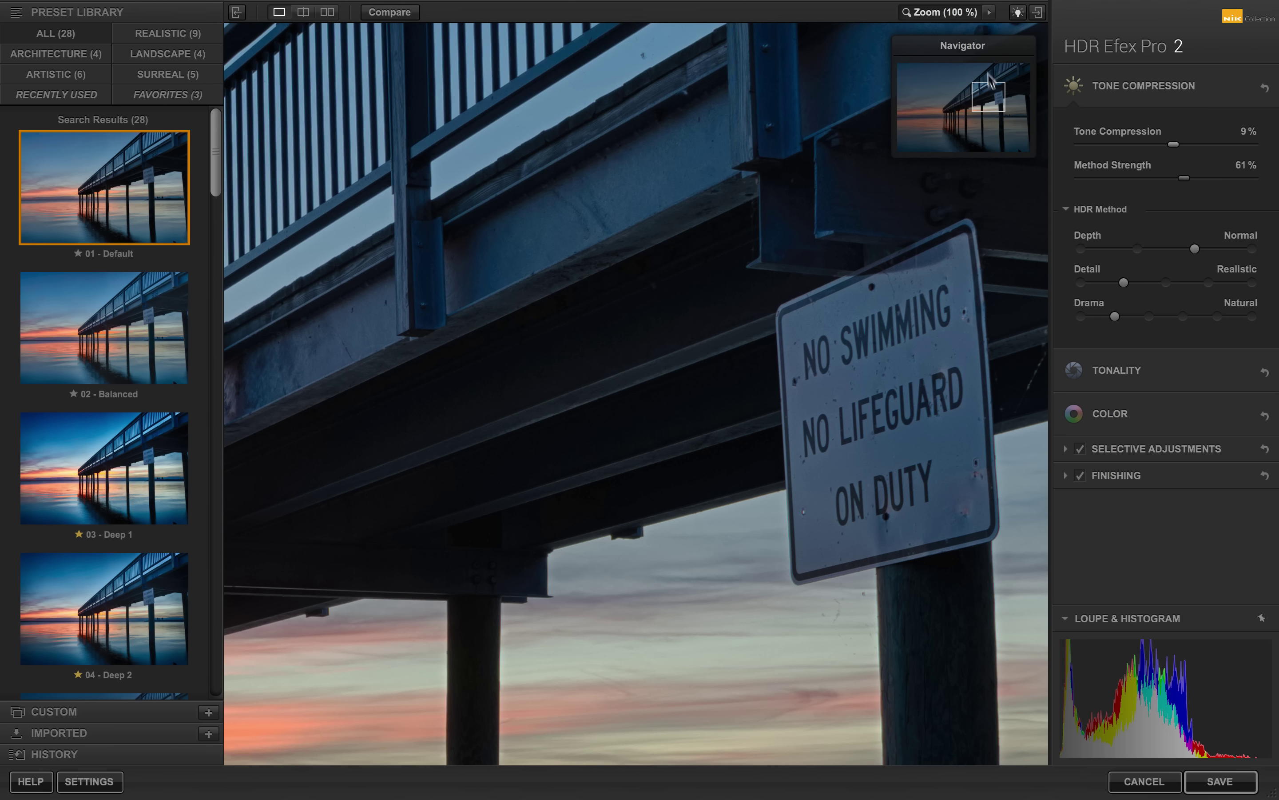
{"action": "left_click", "coordinate": [966, 13]}
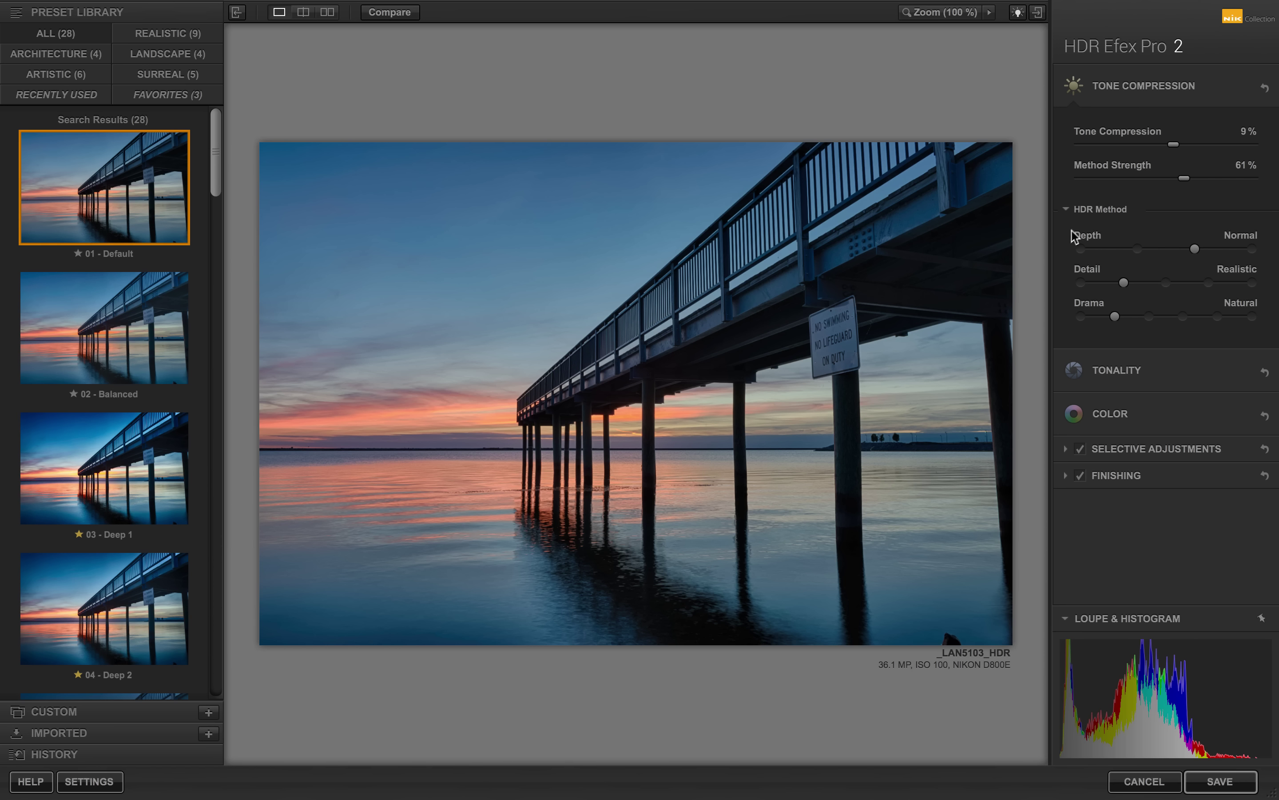
Compare the HDR Method Depth options Off, Subtle, Normal and Strong, returning Depth to Normal
{"action": "left_click", "coordinate": [1082, 250]}
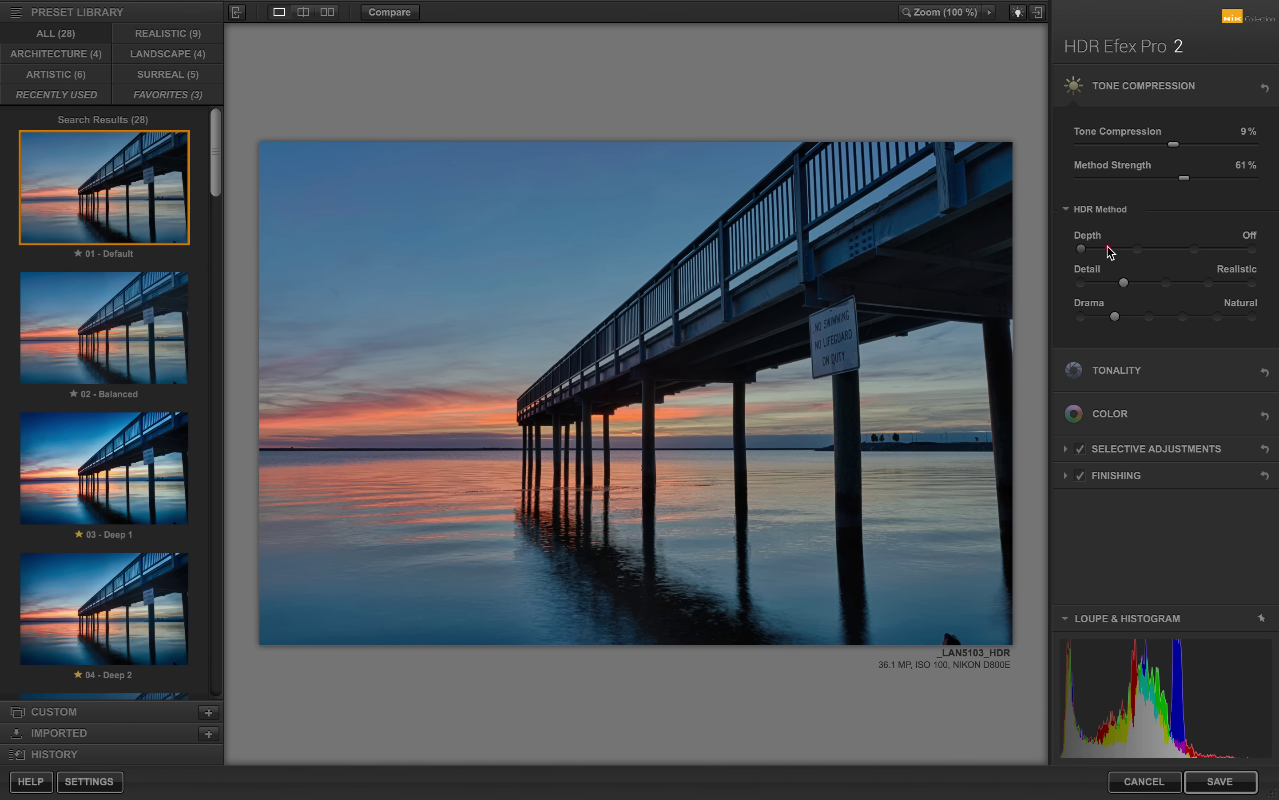
{"action": "left_click", "coordinate": [1138, 249]}
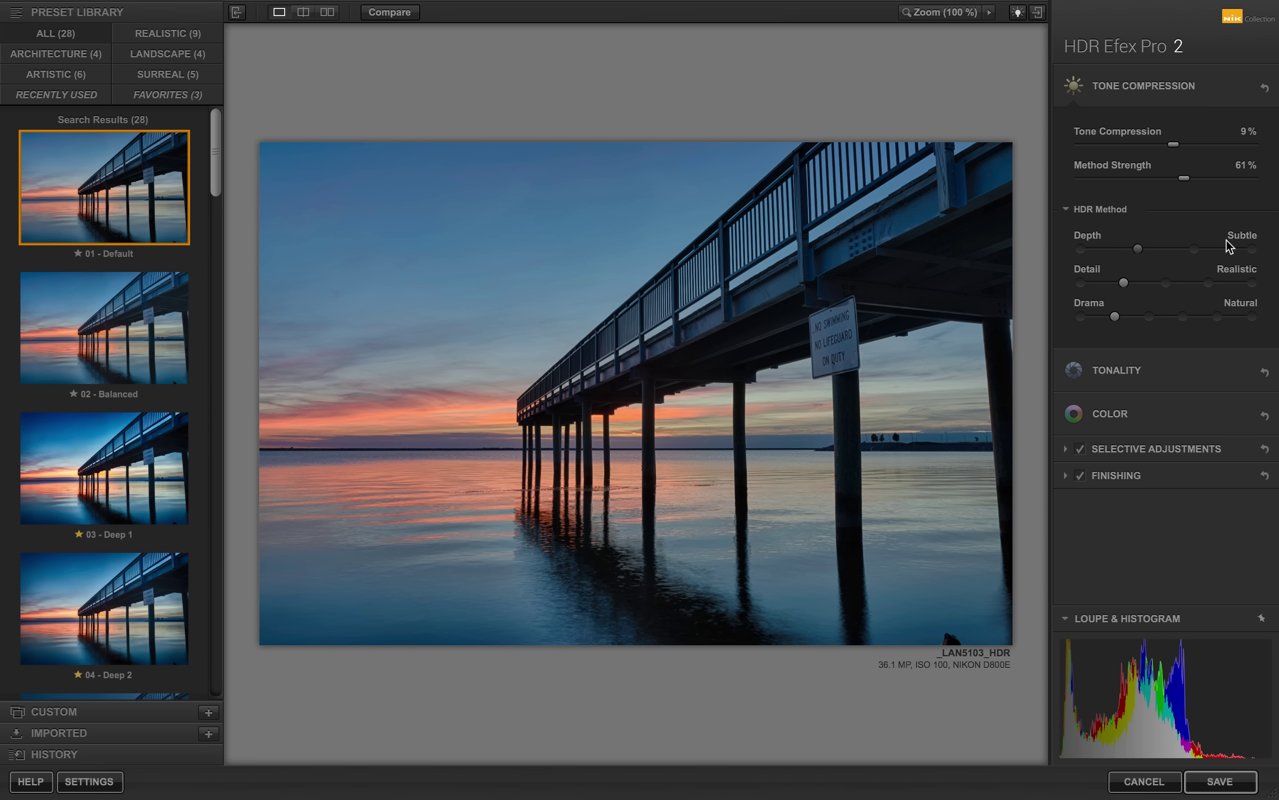
{"action": "left_click", "coordinate": [1195, 249]}
{"action": "left_click", "coordinate": [1255, 250]}
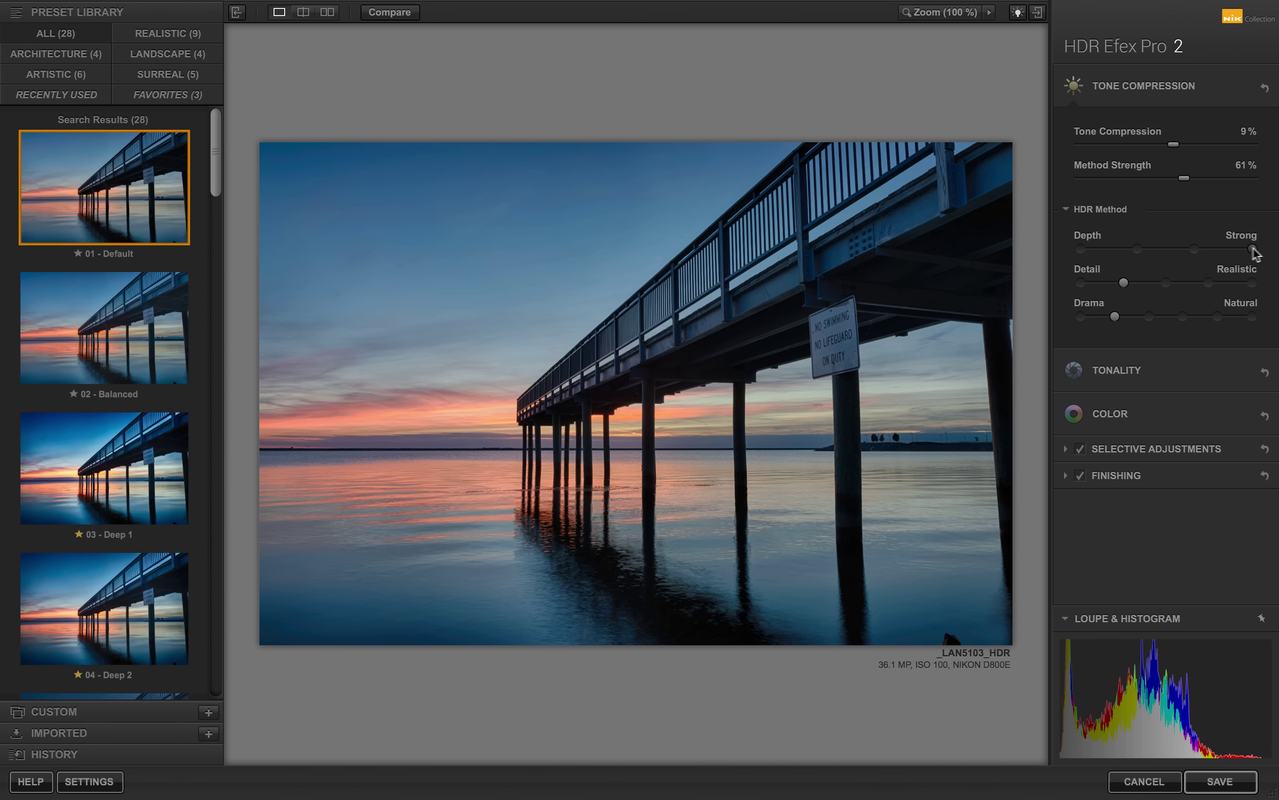
{"action": "left_click", "coordinate": [1195, 250]}
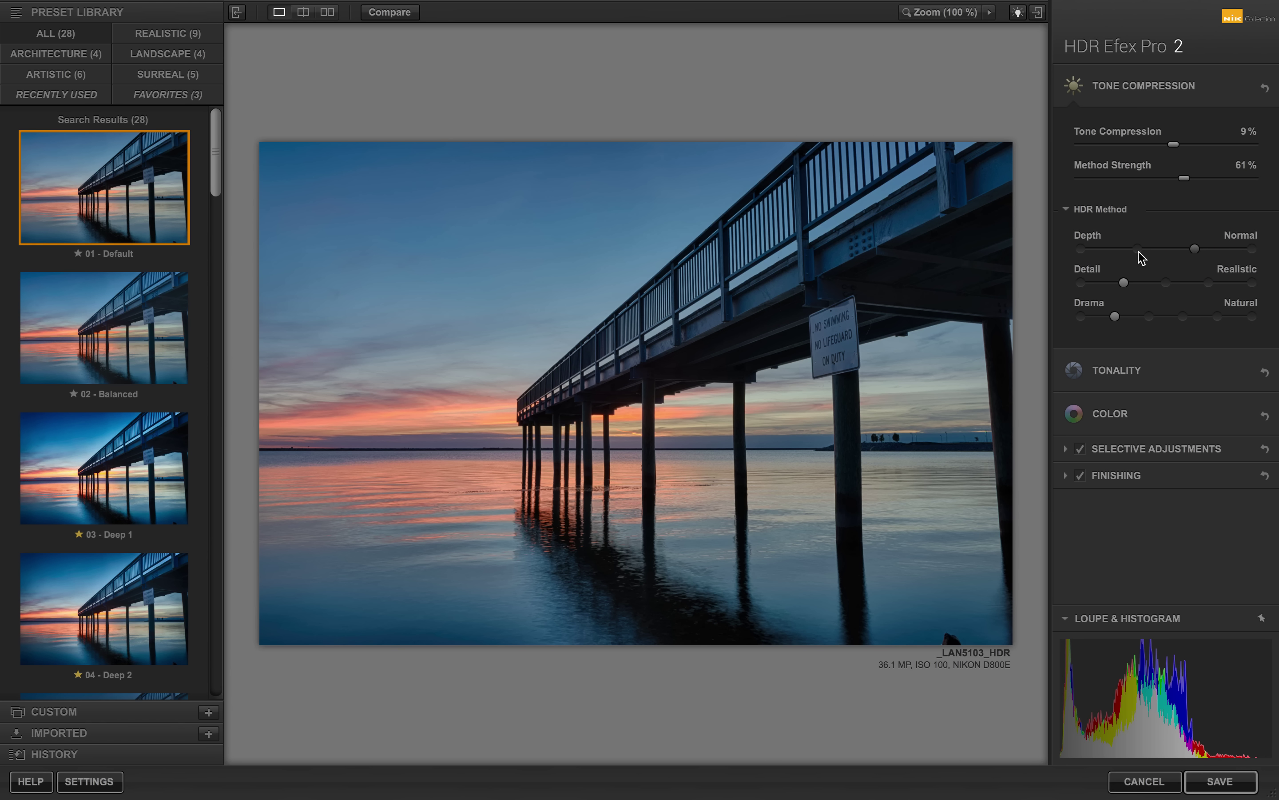
{"action": "left_click", "coordinate": [1138, 250]}
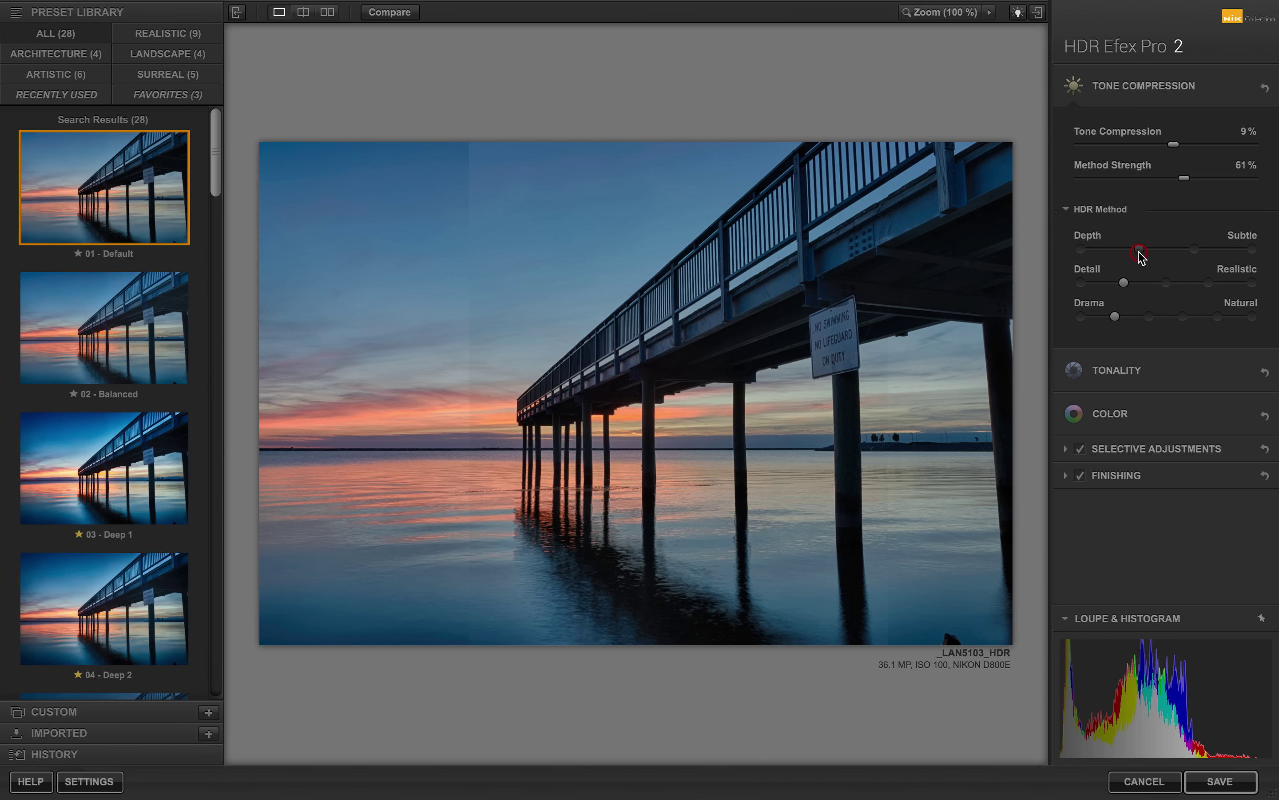
{"action": "left_click", "coordinate": [1197, 249]}
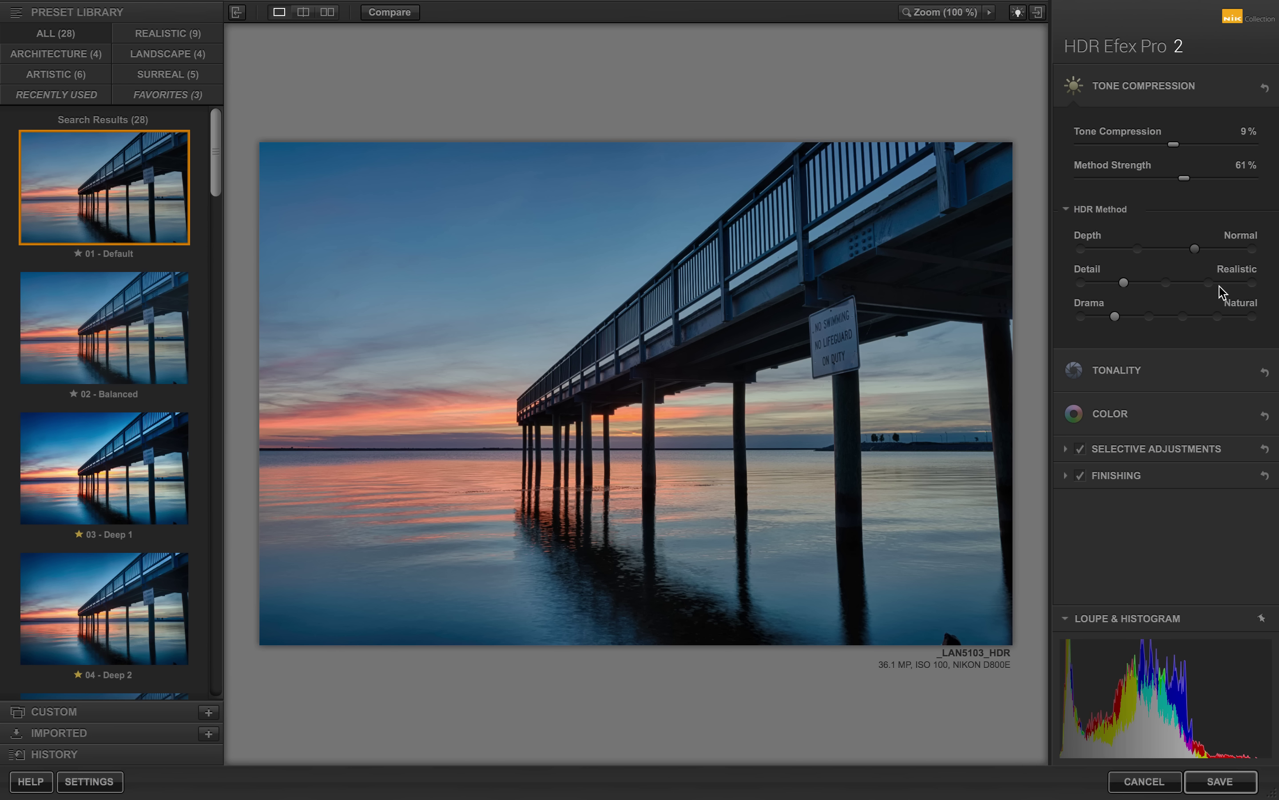
Compare the HDR Method Detail options from Soft to Grungy and set Detail to Accentuated
{"action": "left_click", "coordinate": [1080, 284]}
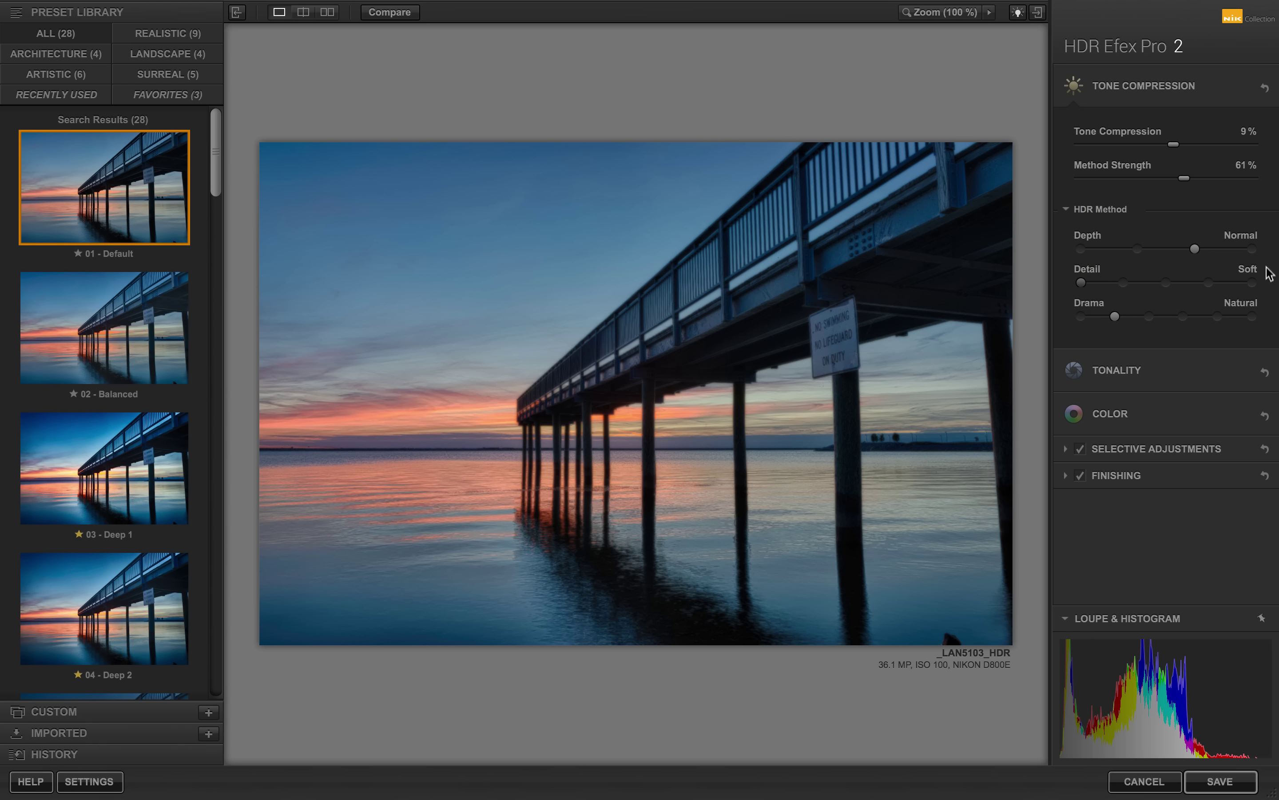
{"action": "left_click", "coordinate": [1124, 286]}
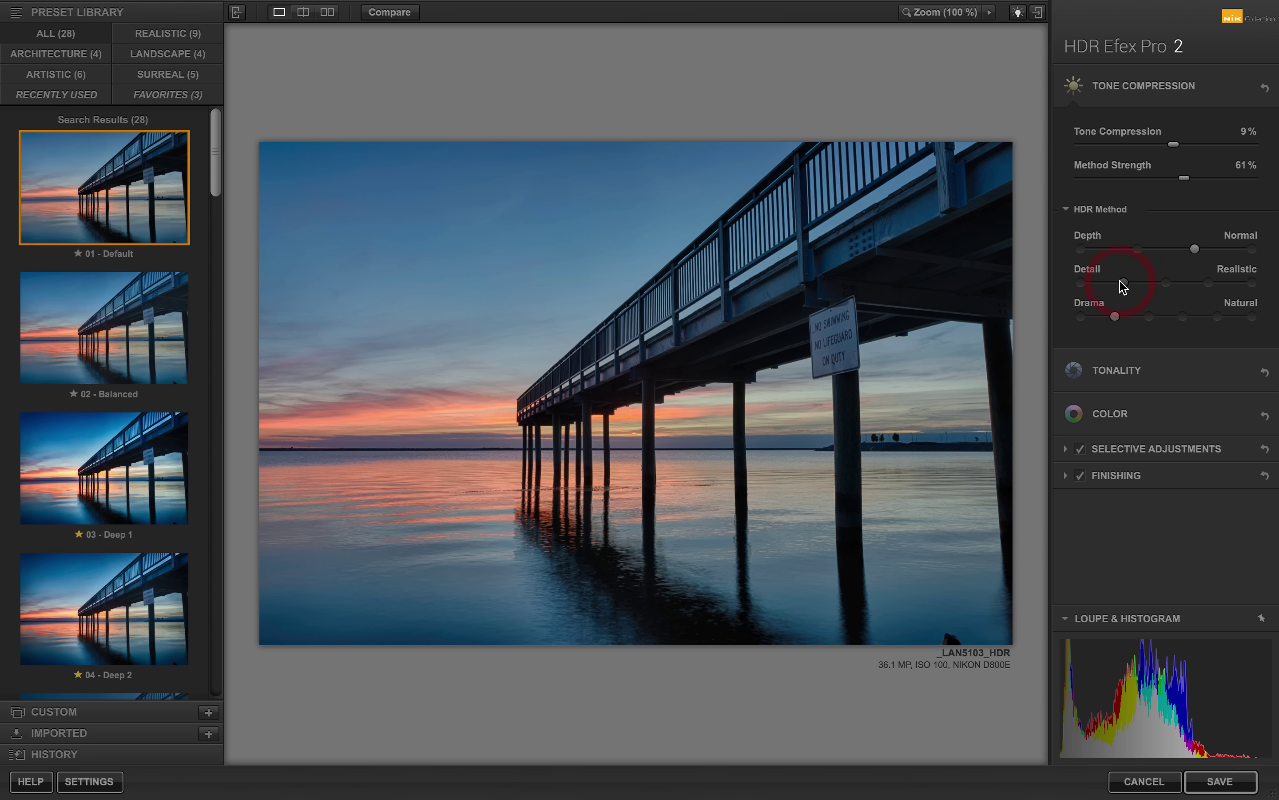
{"action": "left_click", "coordinate": [1166, 284]}
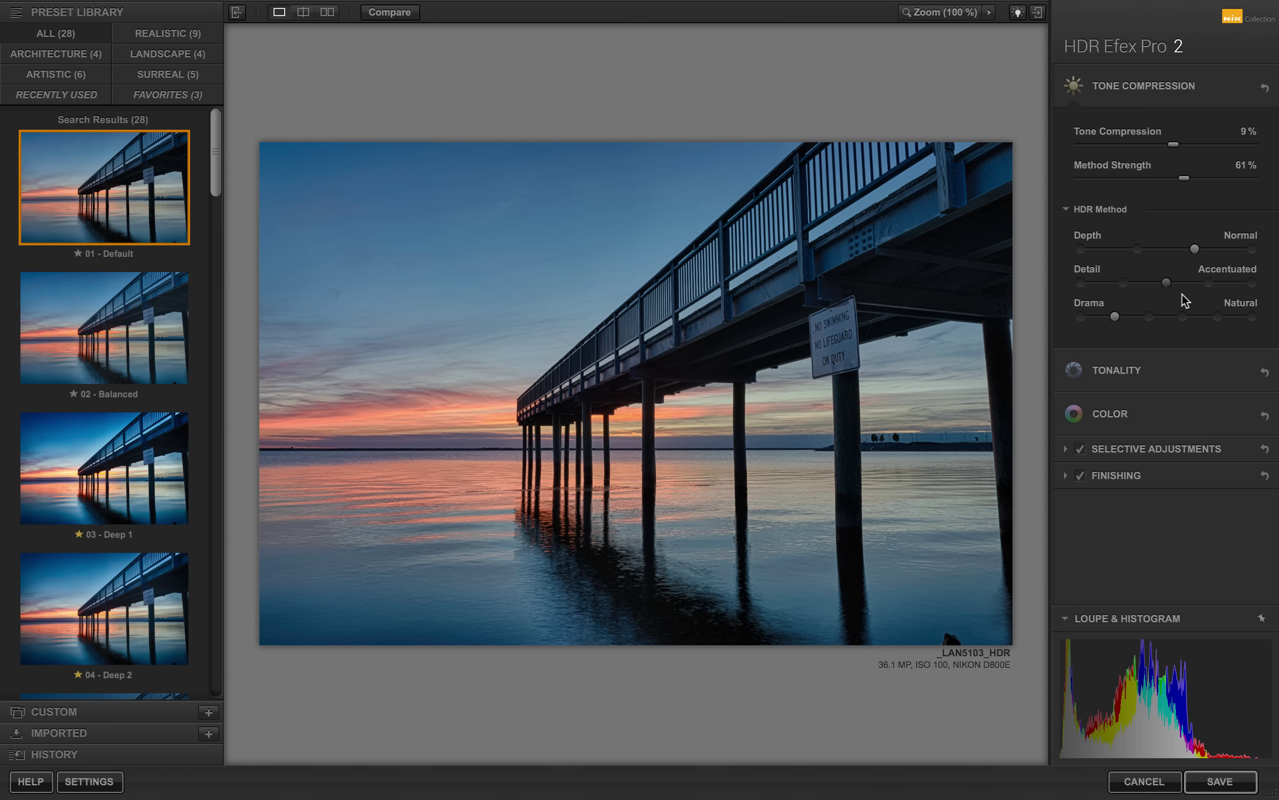
{"action": "left_click", "coordinate": [1209, 284]}
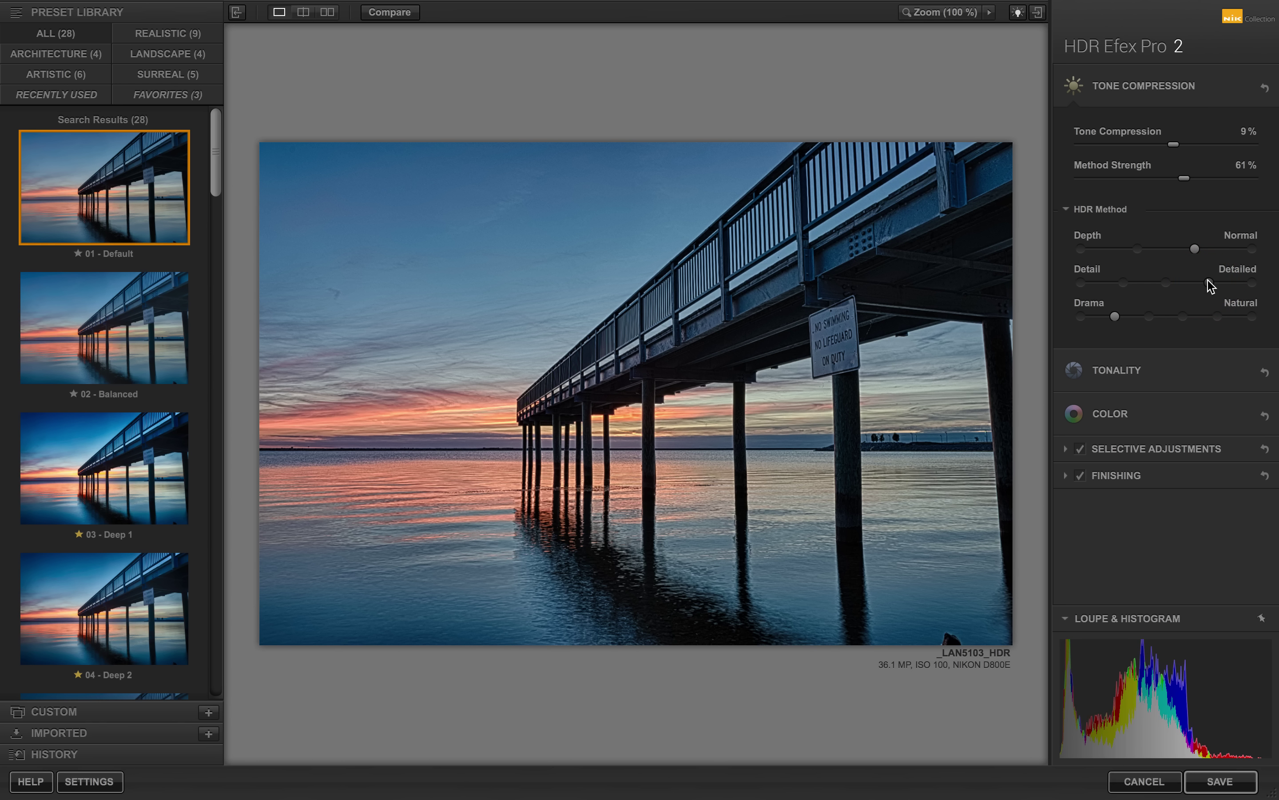
{"action": "left_click", "coordinate": [1253, 283]}
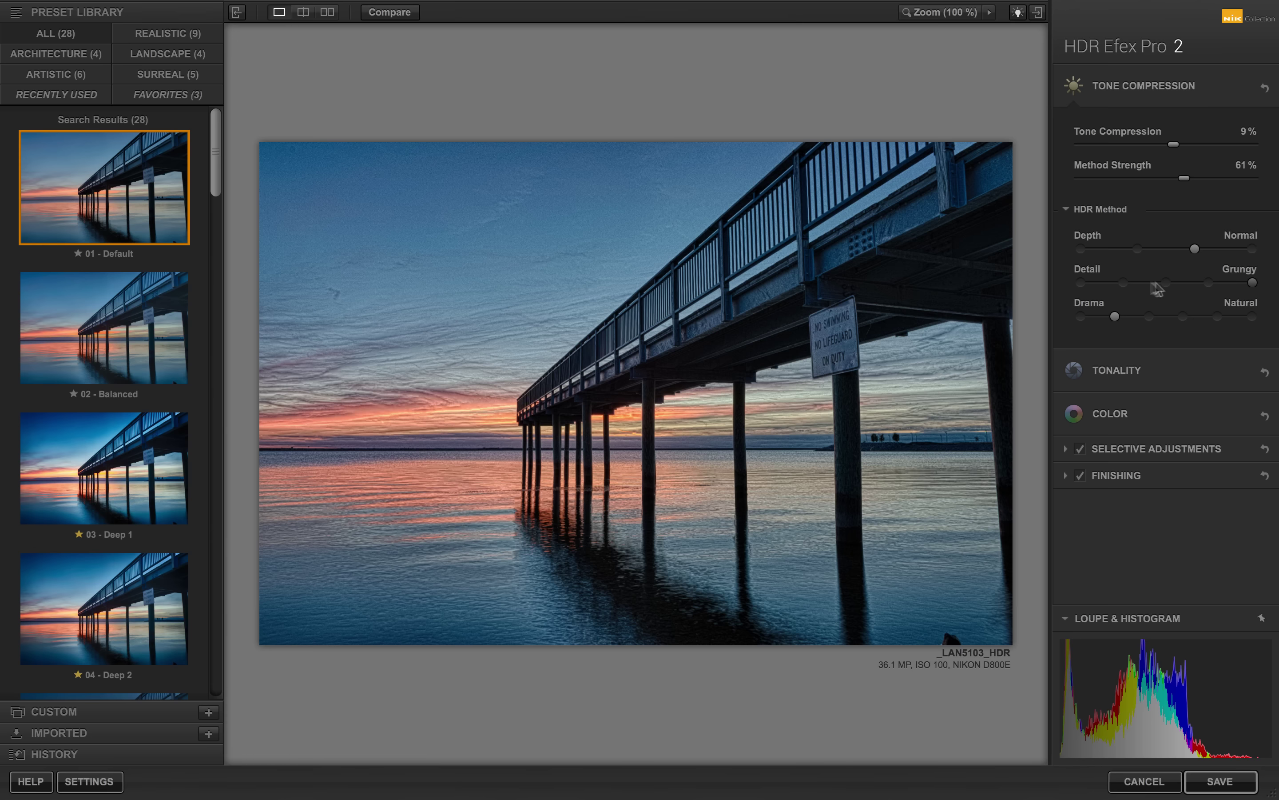
{"action": "left_click", "coordinate": [1124, 284]}
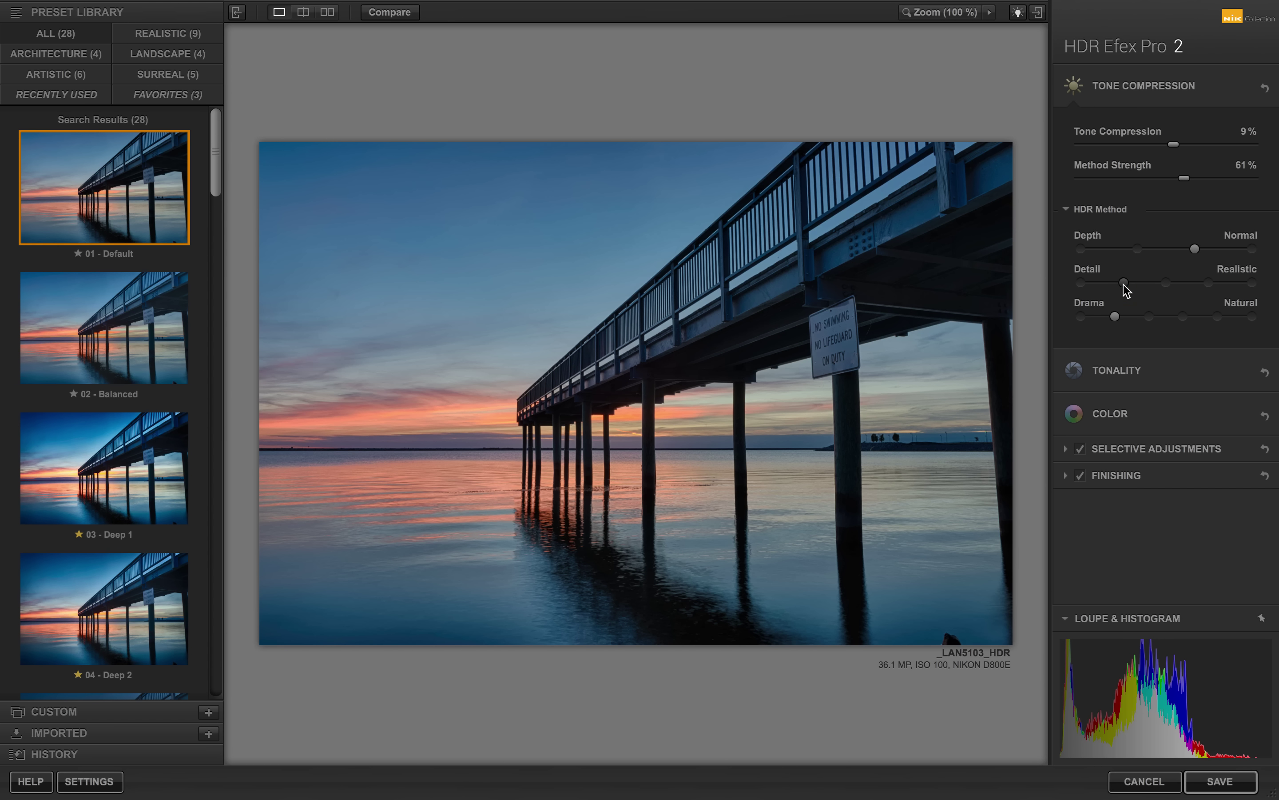
{"action": "left_click", "coordinate": [1166, 284]}
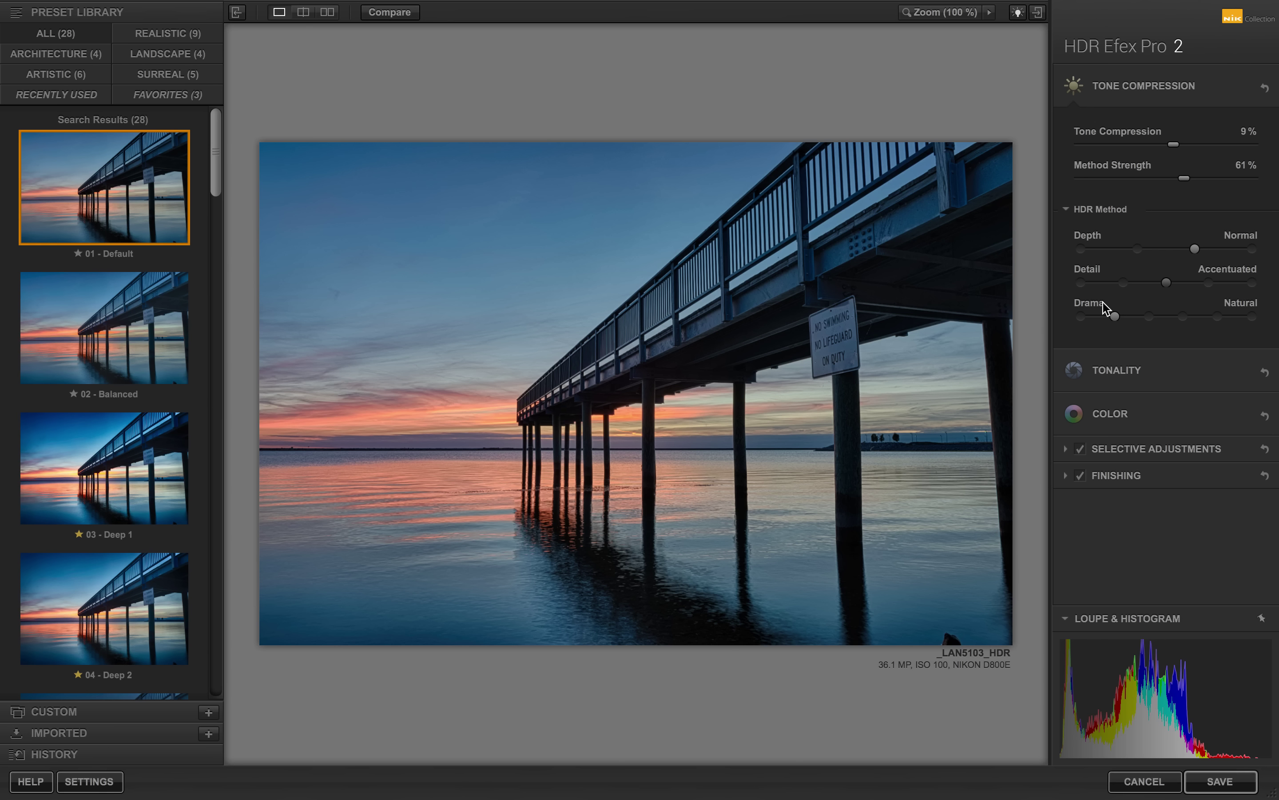
Compare the HDR Method Drama options from Flat to Grainy, set Drama to Deep, and collapse the Tone Compression section
{"action": "left_click", "coordinate": [1082, 318]}
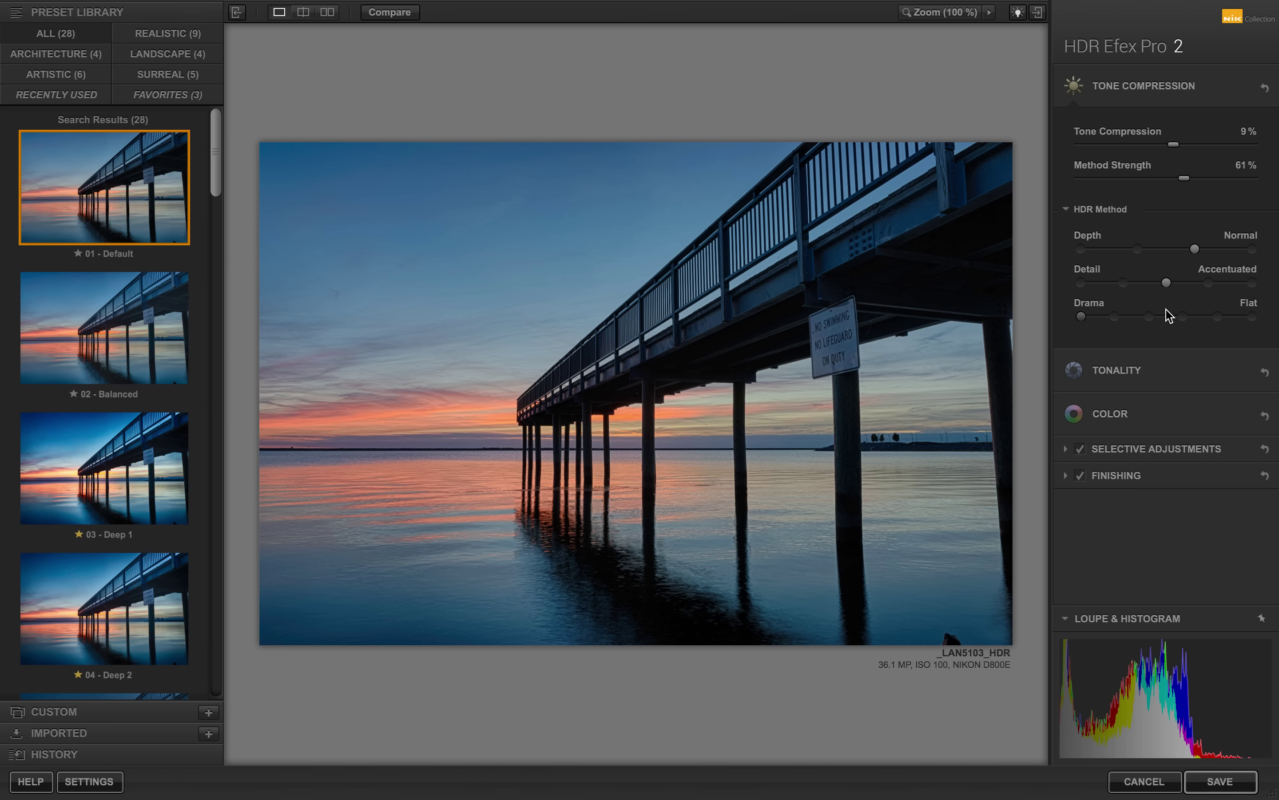
{"action": "left_click", "coordinate": [1115, 319]}
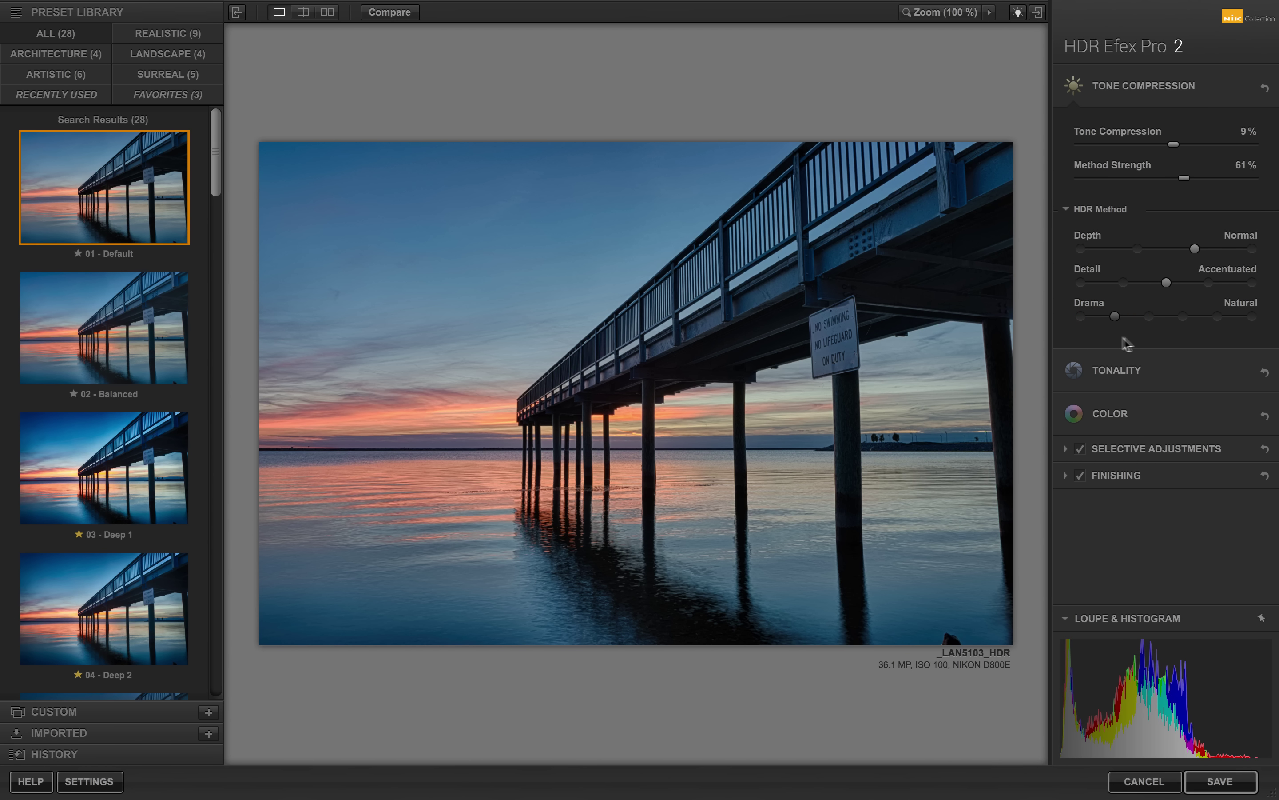
{"action": "left_click", "coordinate": [1151, 319]}
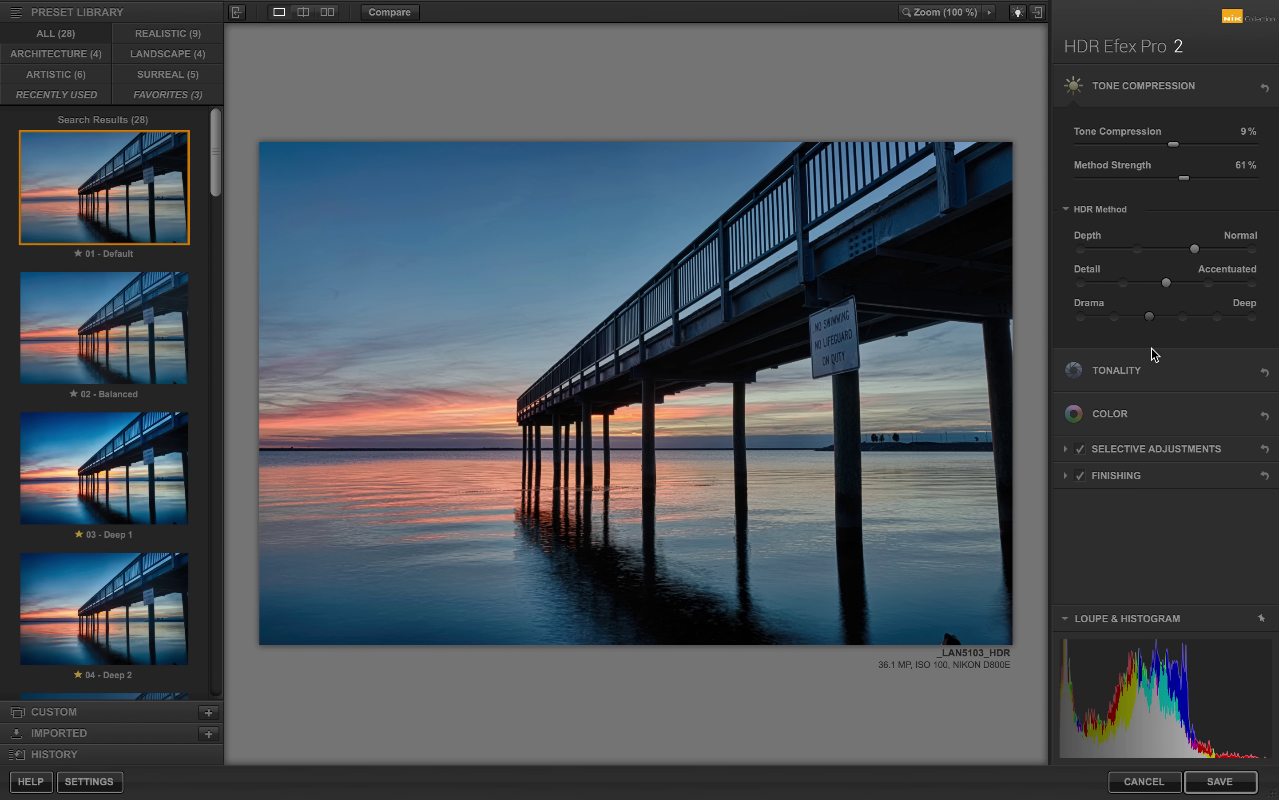
{"action": "left_click", "coordinate": [1186, 318]}
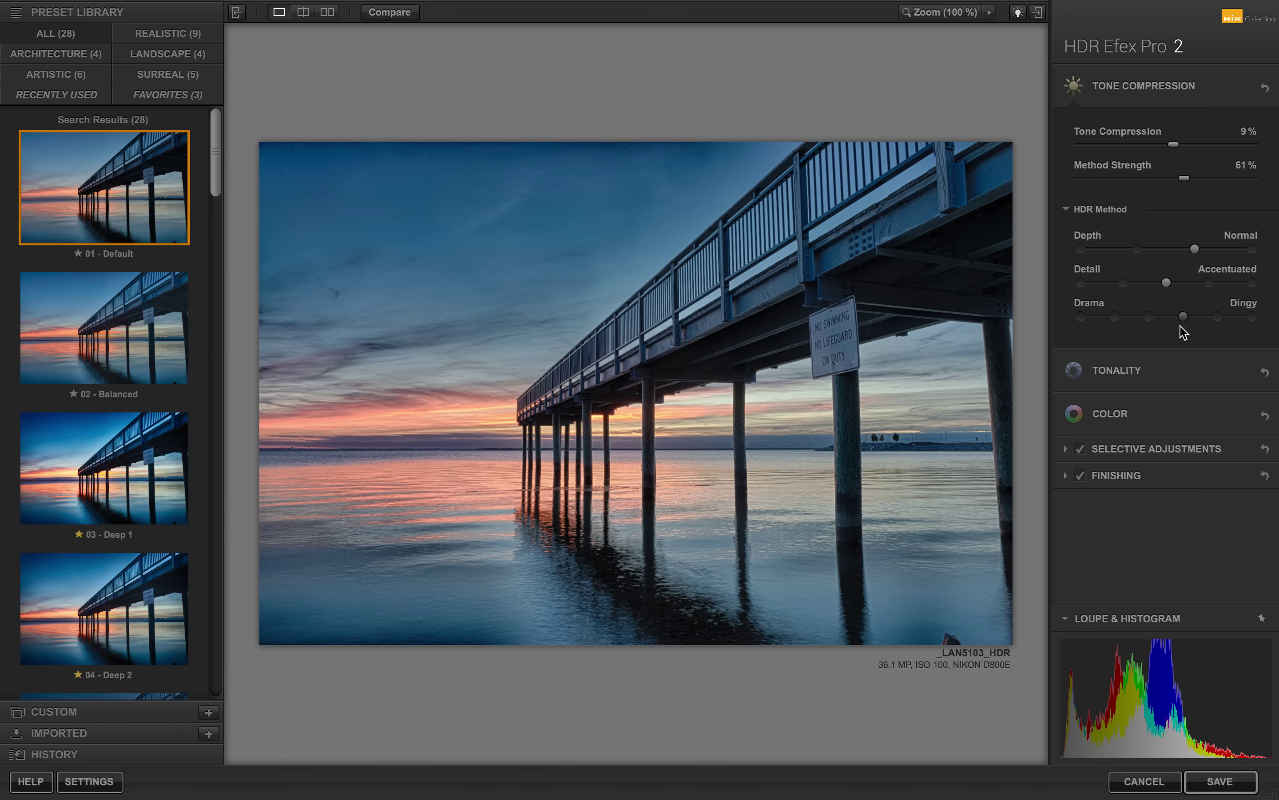
{"action": "left_click", "coordinate": [1152, 324]}
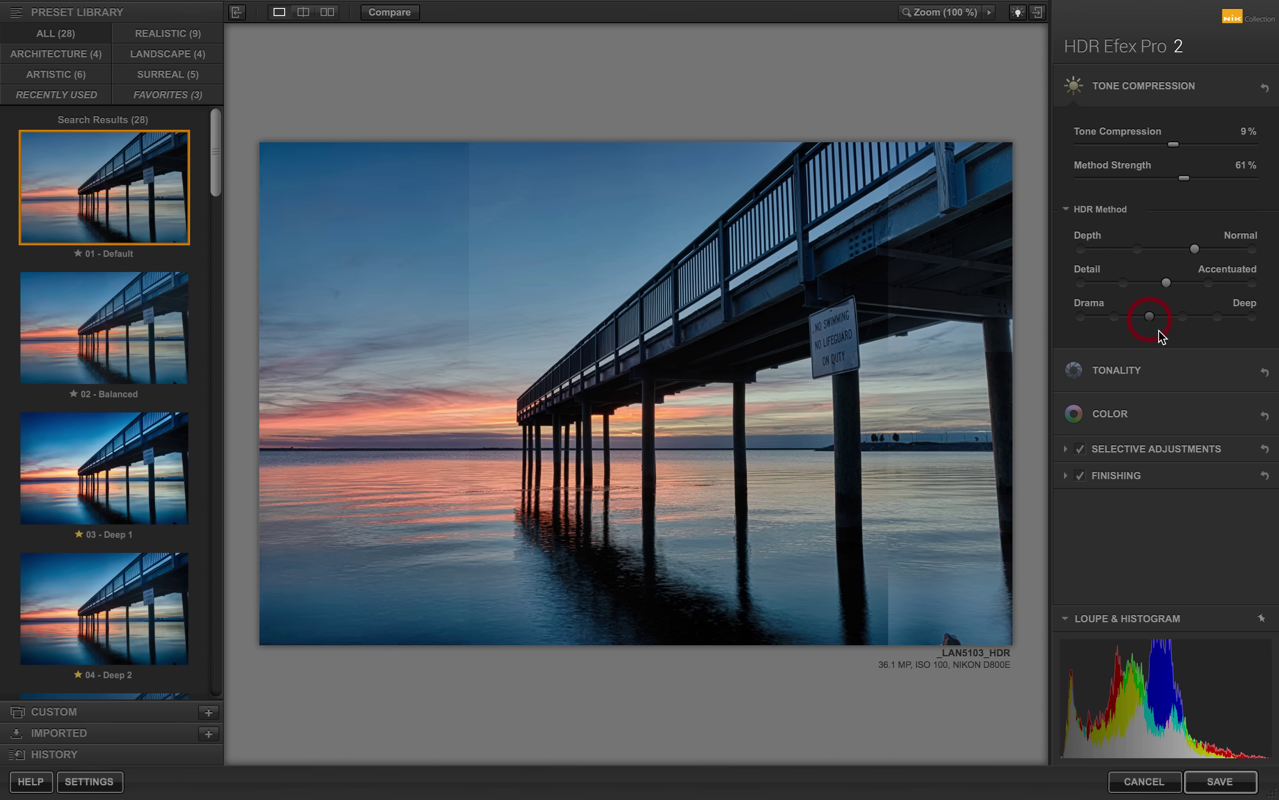
{"action": "left_click", "coordinate": [1187, 324]}
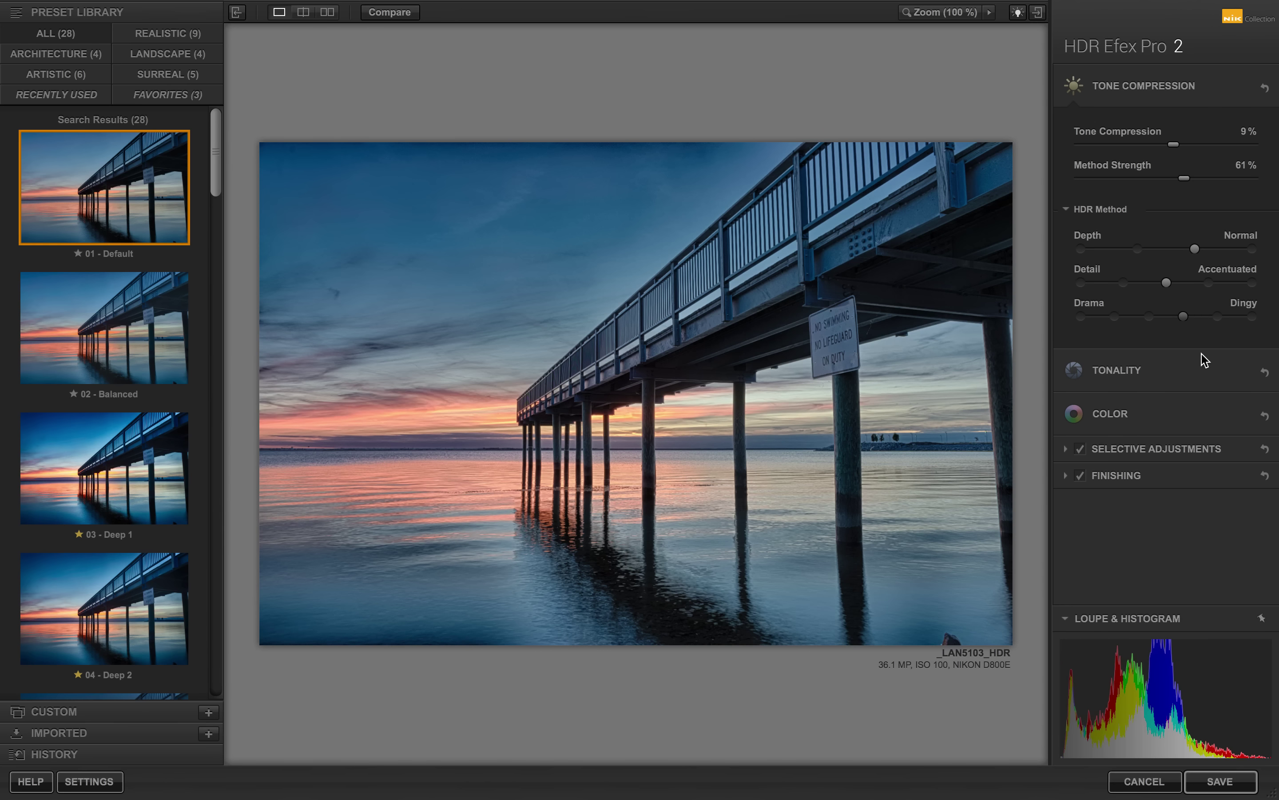
{"action": "left_click", "coordinate": [1226, 330]}
{"action": "left_click", "coordinate": [1253, 320]}
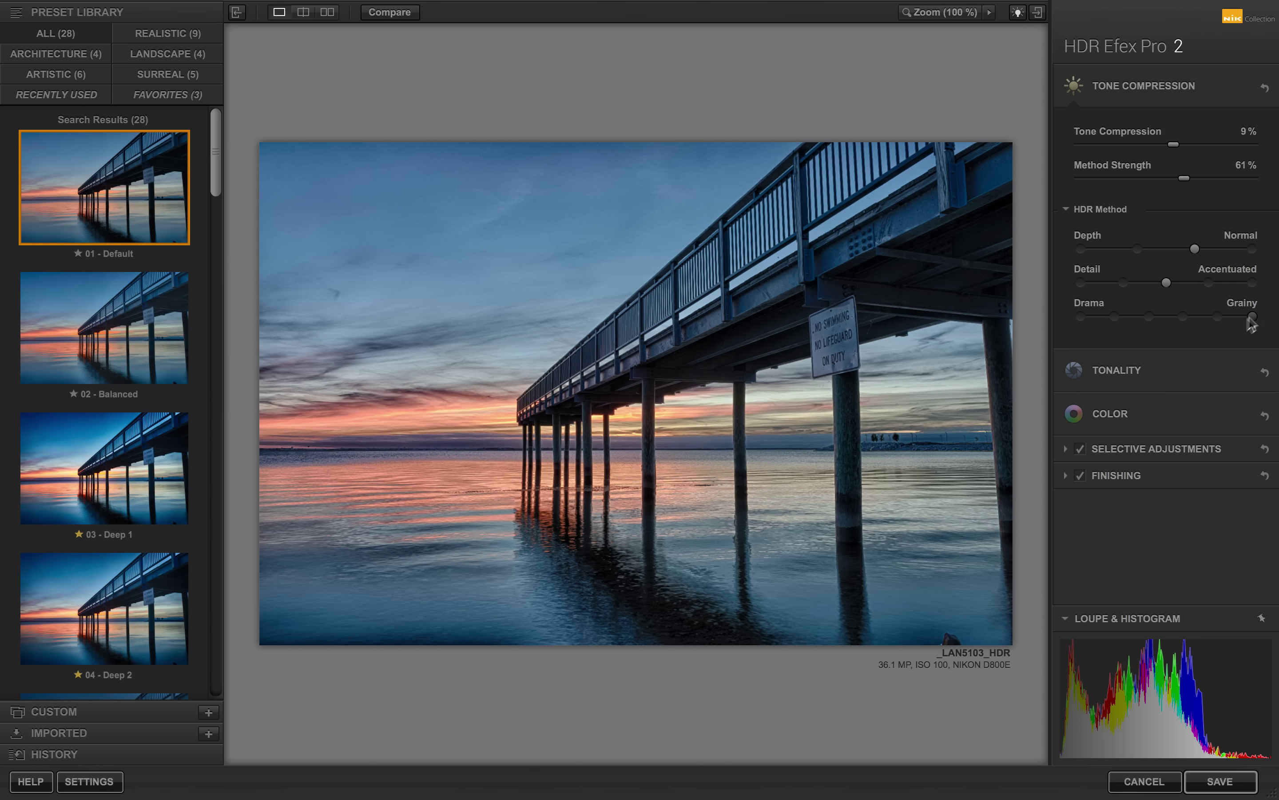
{"action": "left_click", "coordinate": [1218, 317]}
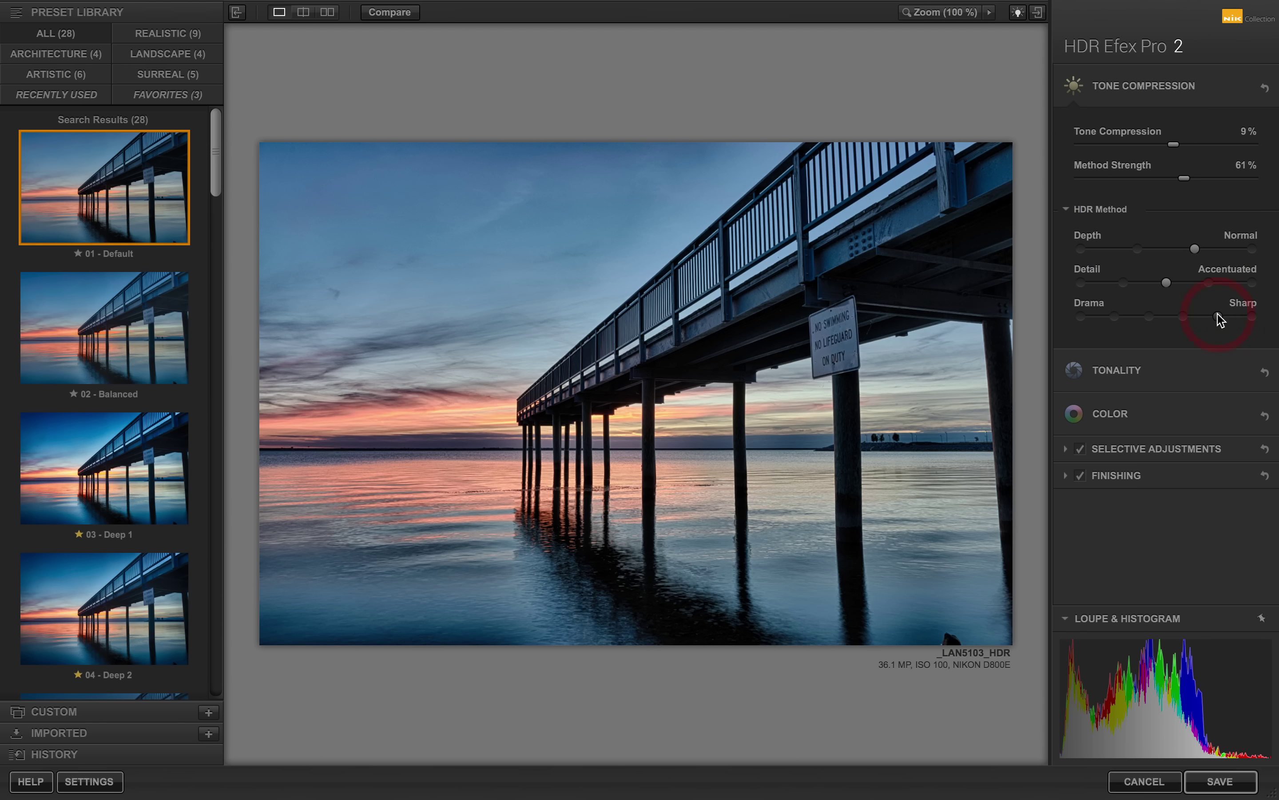
{"action": "left_click_drag", "start_coordinate": [1213, 321], "coordinate": [1145, 319]}
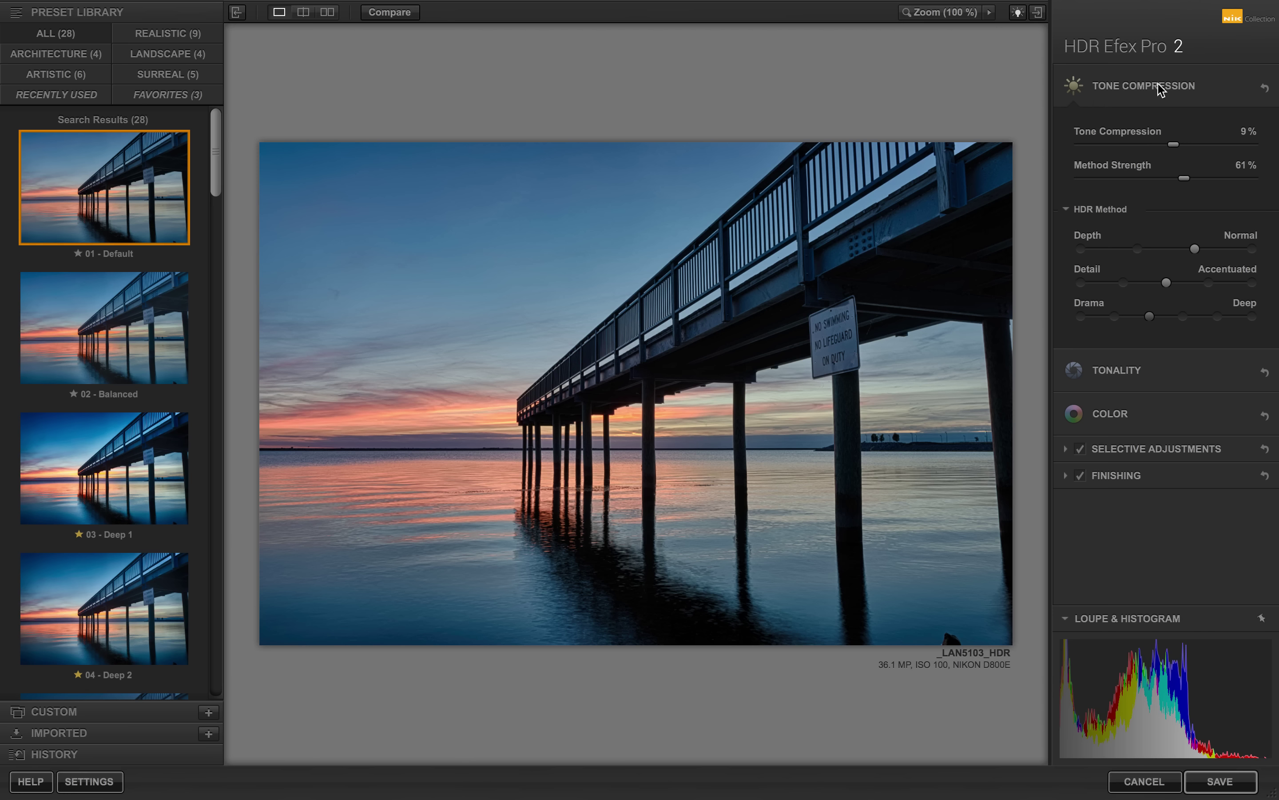
{"action": "left_click", "coordinate": [1073, 86]}
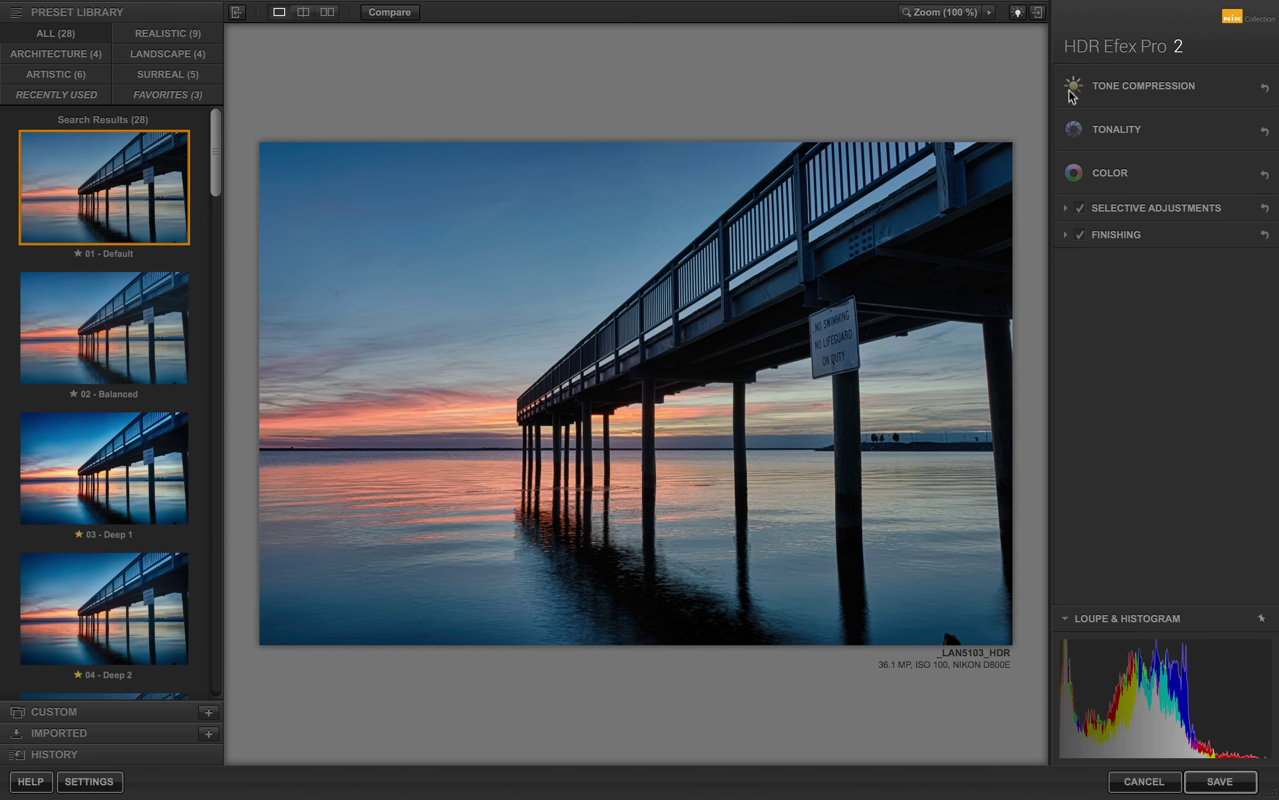
Try the Tonality Exposure extremes, restore Exposure to 0%, and raise Shadows to the maximum
{"action": "left_click", "coordinate": [1075, 130]}
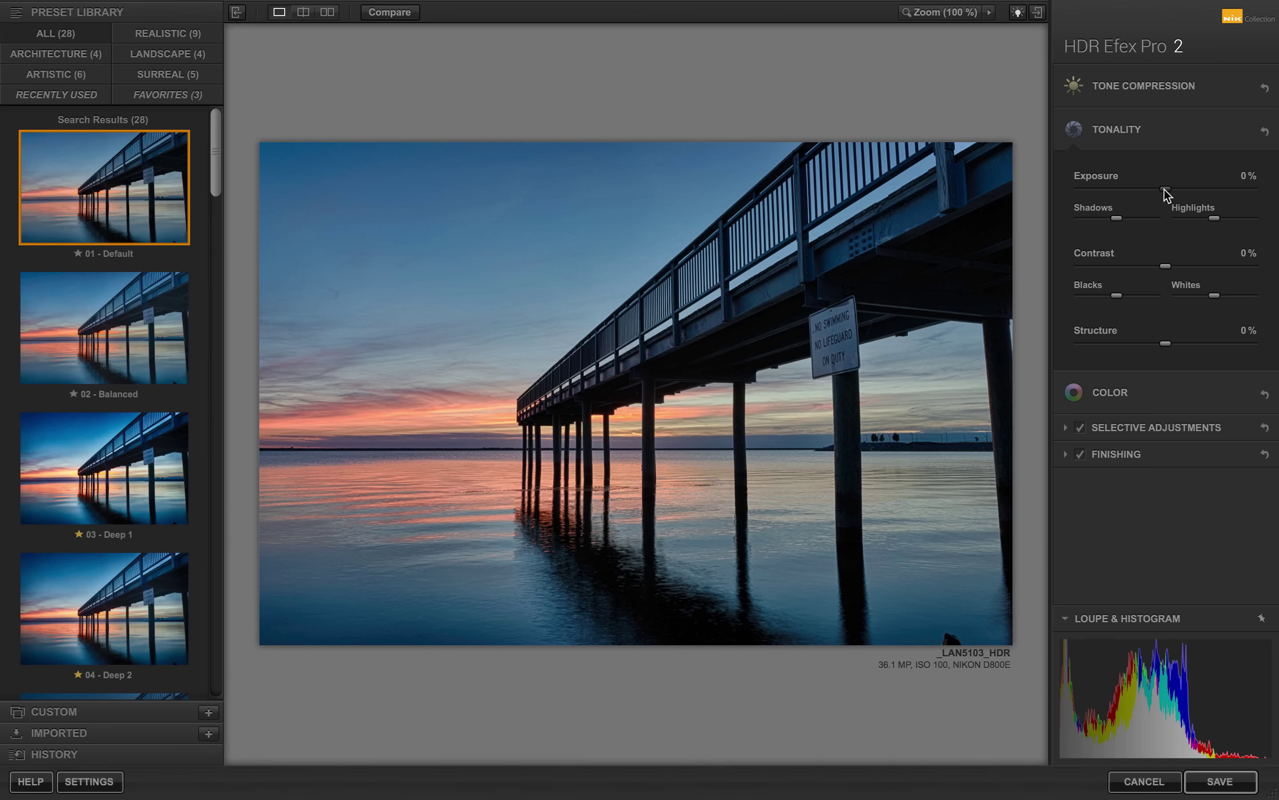
{"action": "left_click_drag", "start_coordinate": [1226, 194], "coordinate": [1097, 194]}
{"action": "mouse_move", "coordinate": [1120, 226]}
{"action": "left_click_drag", "start_coordinate": [1117, 218], "coordinate": [1173, 222]}
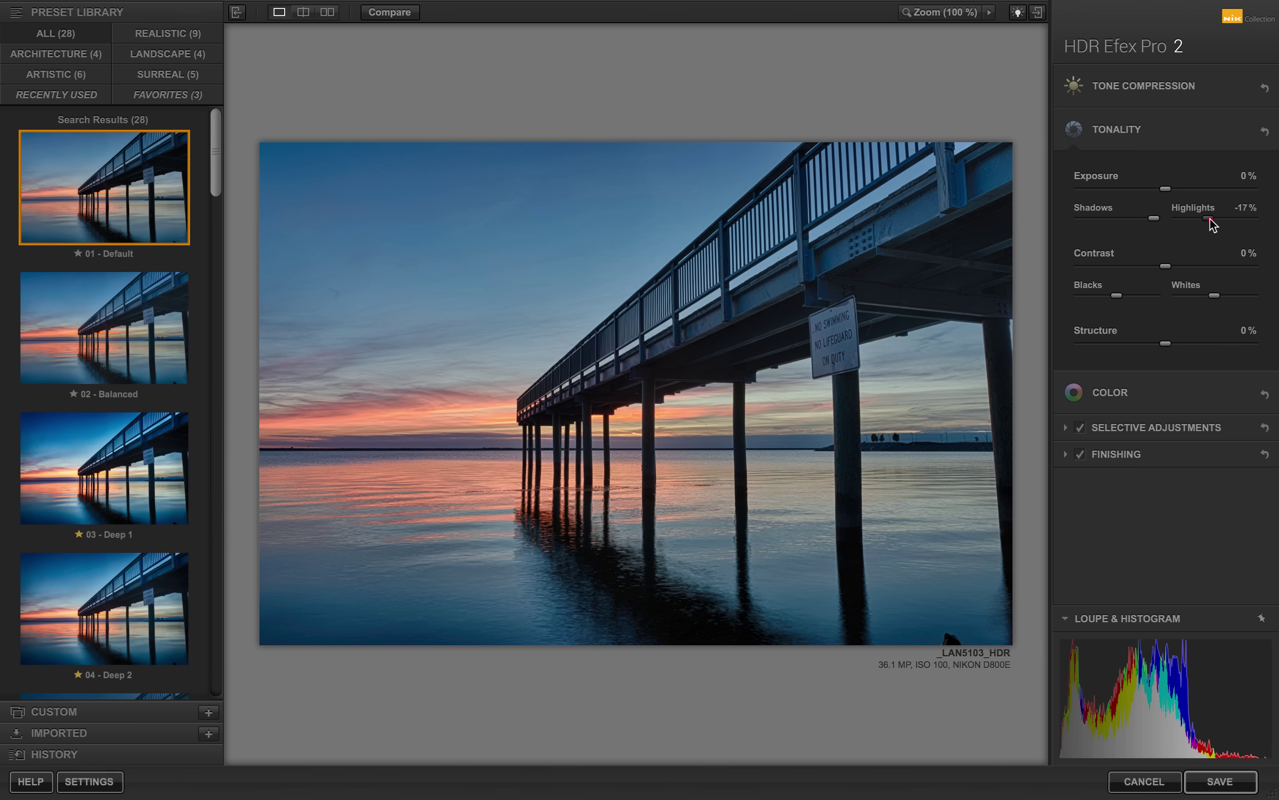
Set Highlights to -90% and Contrast to 28% in the Tonality settings
{"action": "left_click_drag", "start_coordinate": [1213, 225], "coordinate": [1186, 226]}
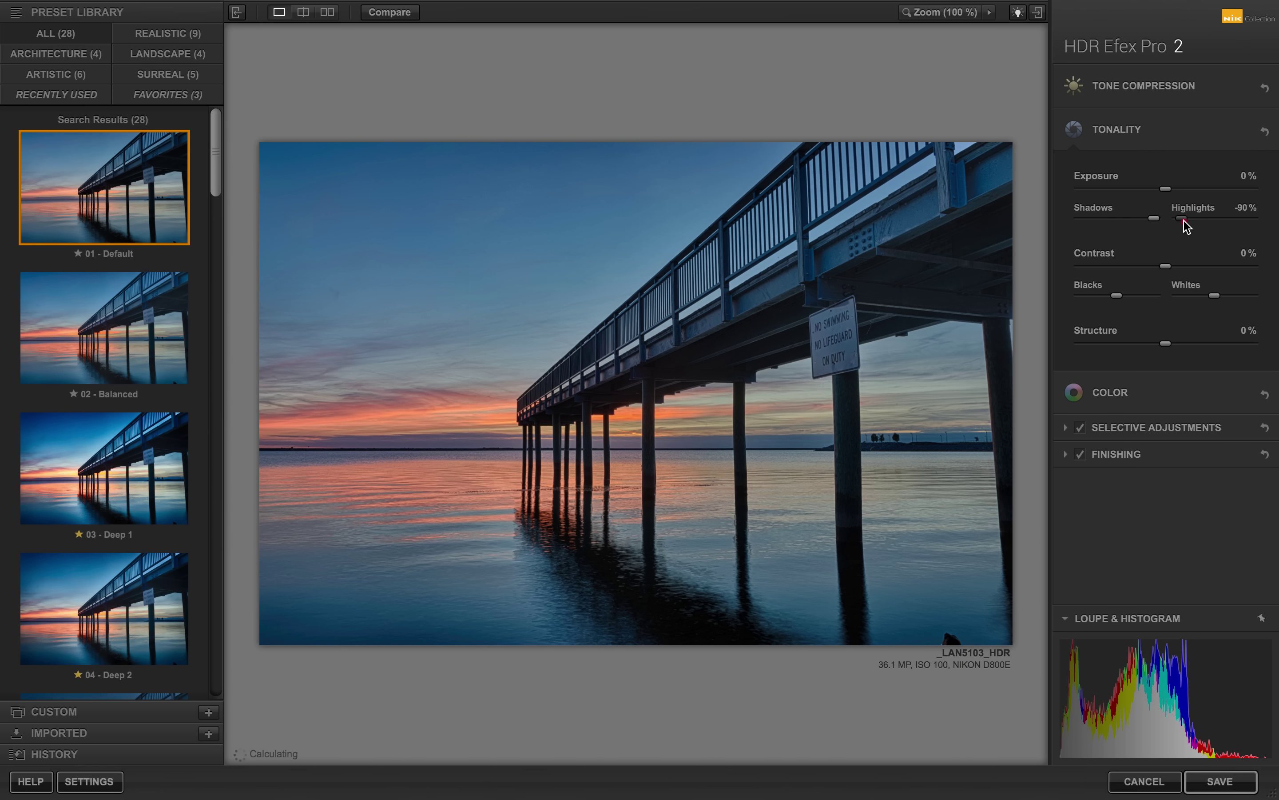
{"action": "left_click", "coordinate": [1184, 220]}
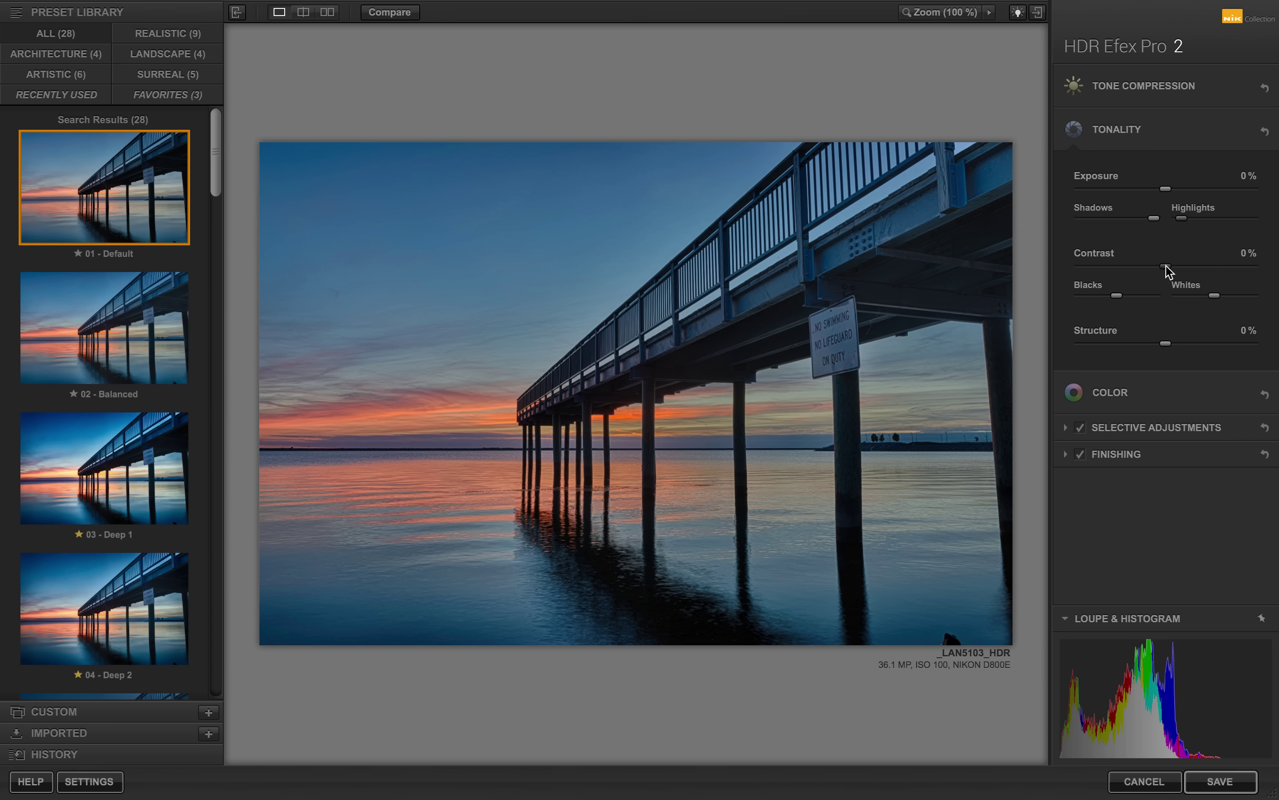
{"action": "left_click_drag", "start_coordinate": [1167, 266], "coordinate": [1196, 272]}
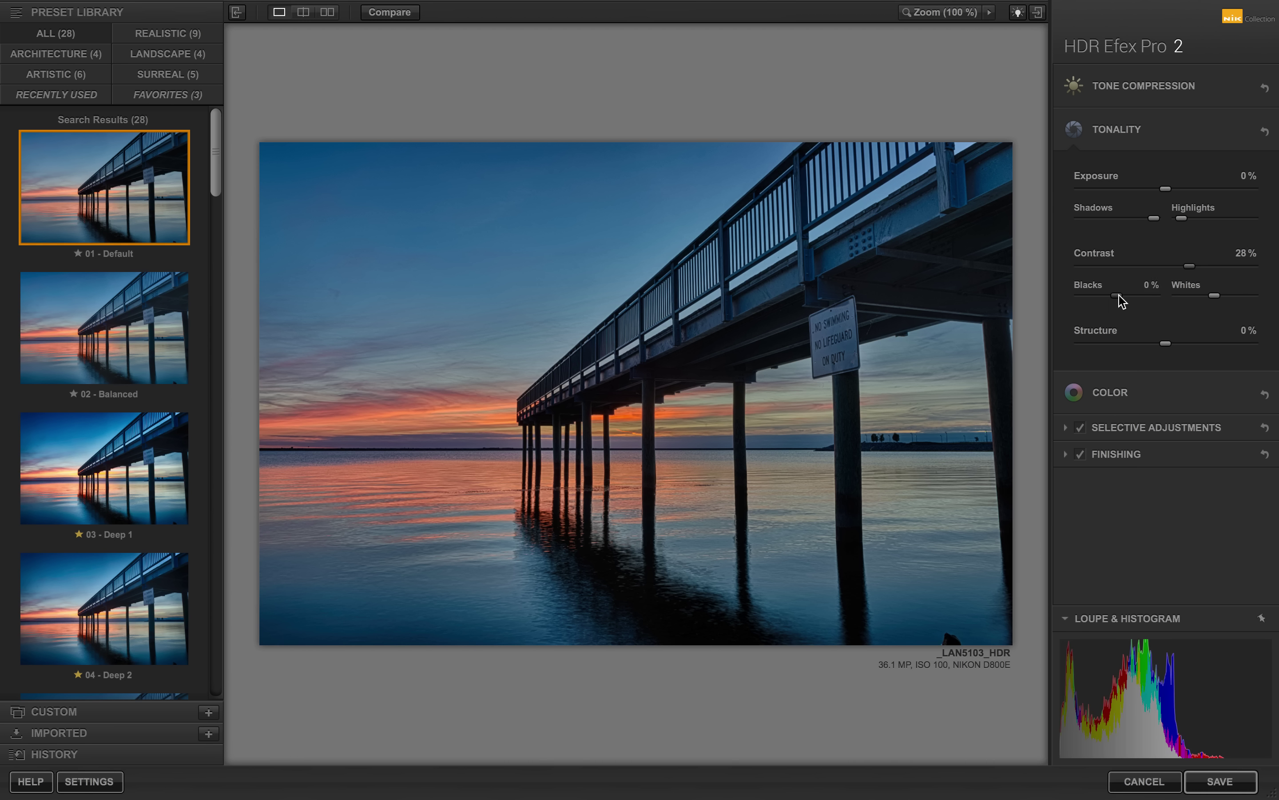
Compare Blacks at 100% and at its minimum, and reset it to the default
{"action": "mouse_move", "coordinate": [1122, 300]}
{"action": "left_mouse_down"}
{"action": "mouse_move", "coordinate": [1095, 302]}
{"action": "mouse_move", "coordinate": [1116, 302]}
{"action": "left_mouse_up"}
{"action": "left_click_drag", "start_coordinate": [1123, 303], "coordinate": [1168, 300]}
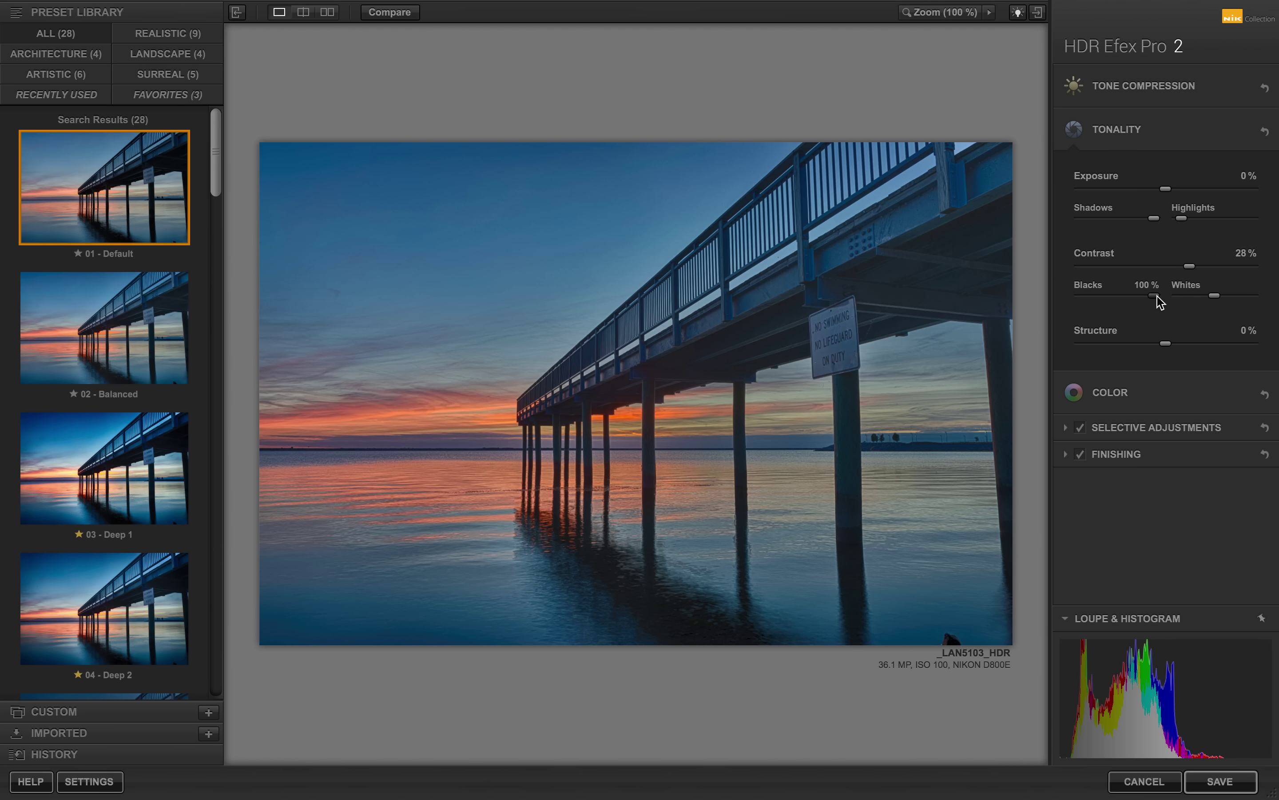
{"action": "left_click_drag", "start_coordinate": [1094, 298], "coordinate": [1071, 302]}
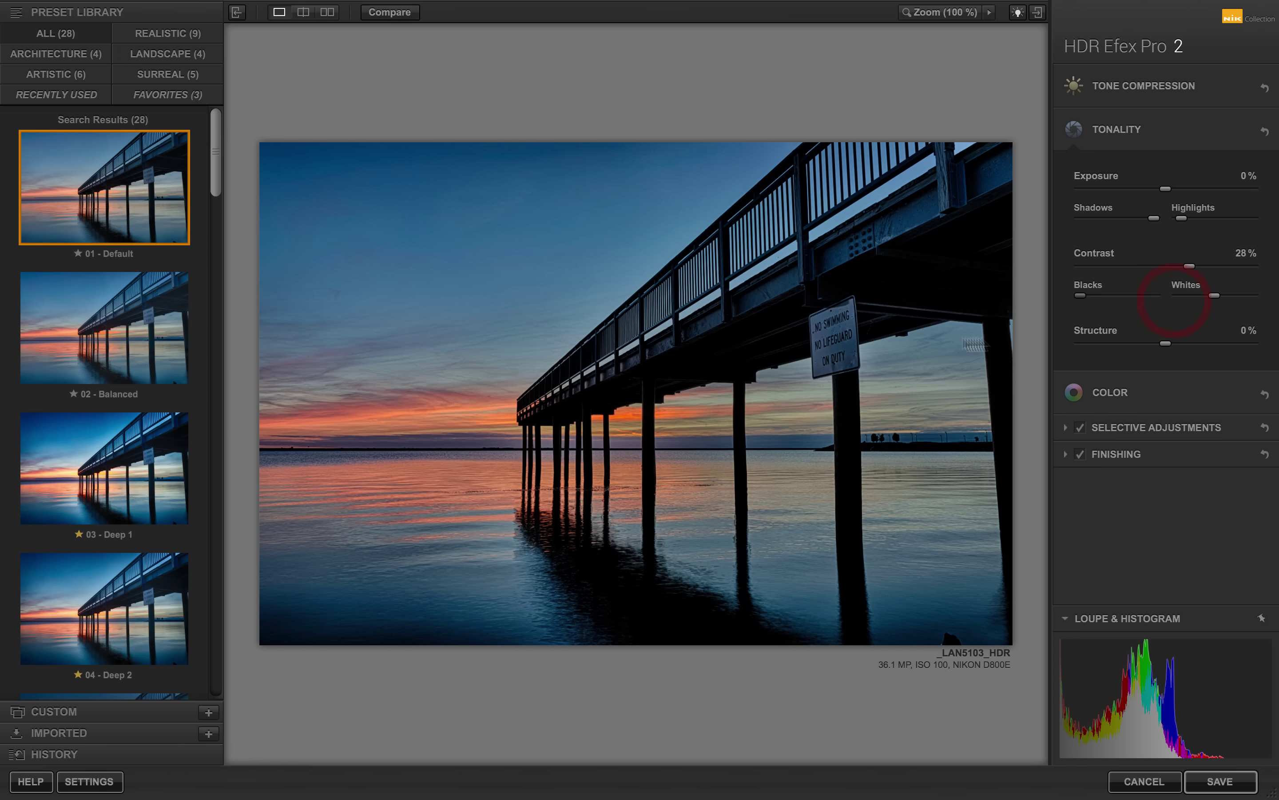
{"action": "double_click", "coordinate": [1087, 299]}
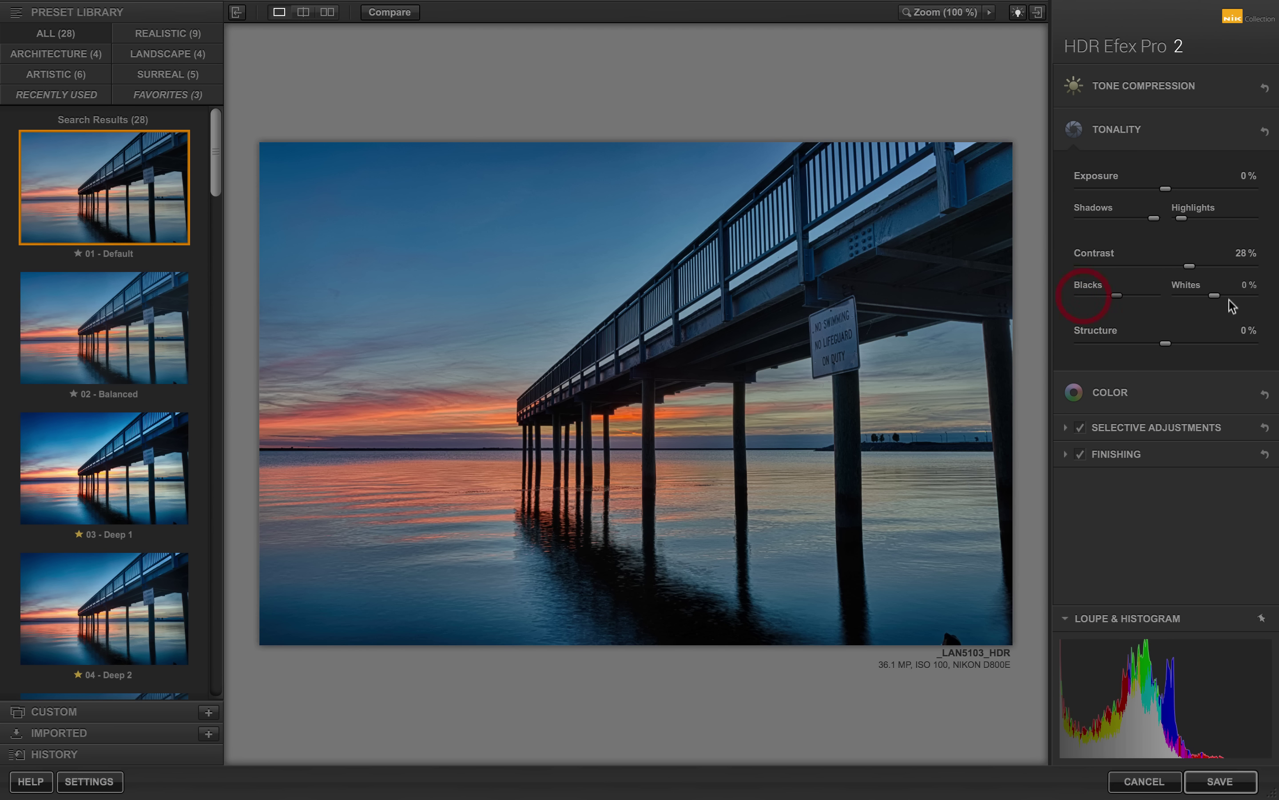
Lower Whites by about half, set Structure to 30% after trying -100%, and collapse the Tonality section
{"action": "left_click_drag", "start_coordinate": [1215, 297], "coordinate": [1199, 299]}
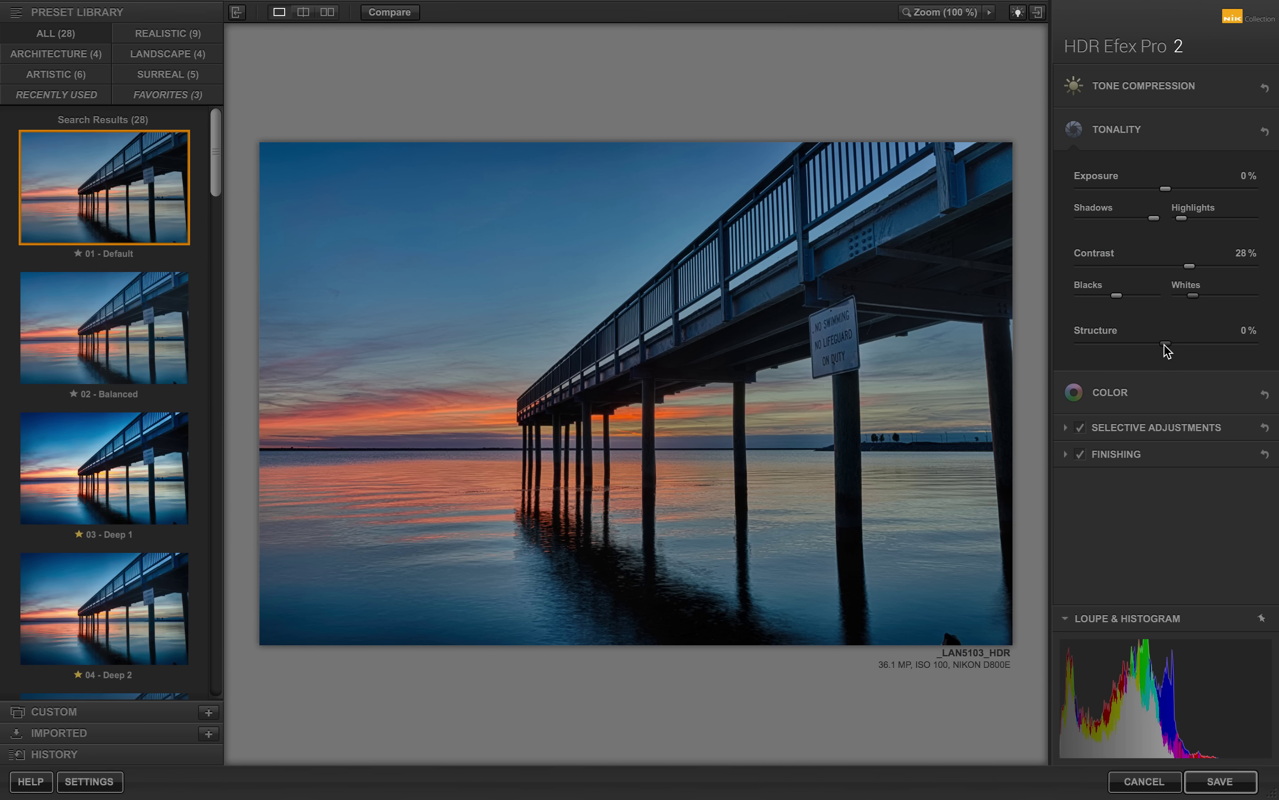
{"action": "left_click_drag", "start_coordinate": [1171, 345], "coordinate": [1082, 354]}
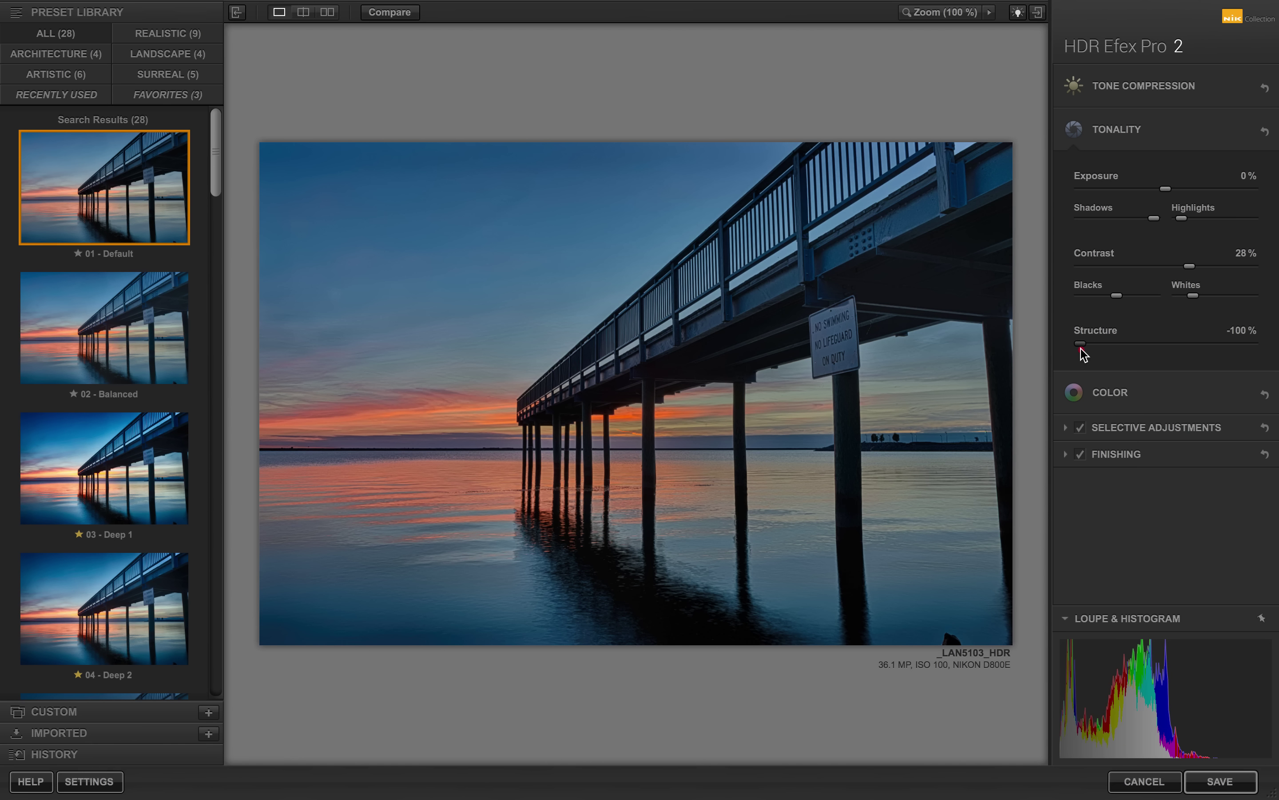
{"action": "left_click_drag", "start_coordinate": [1076, 355], "coordinate": [1197, 352]}
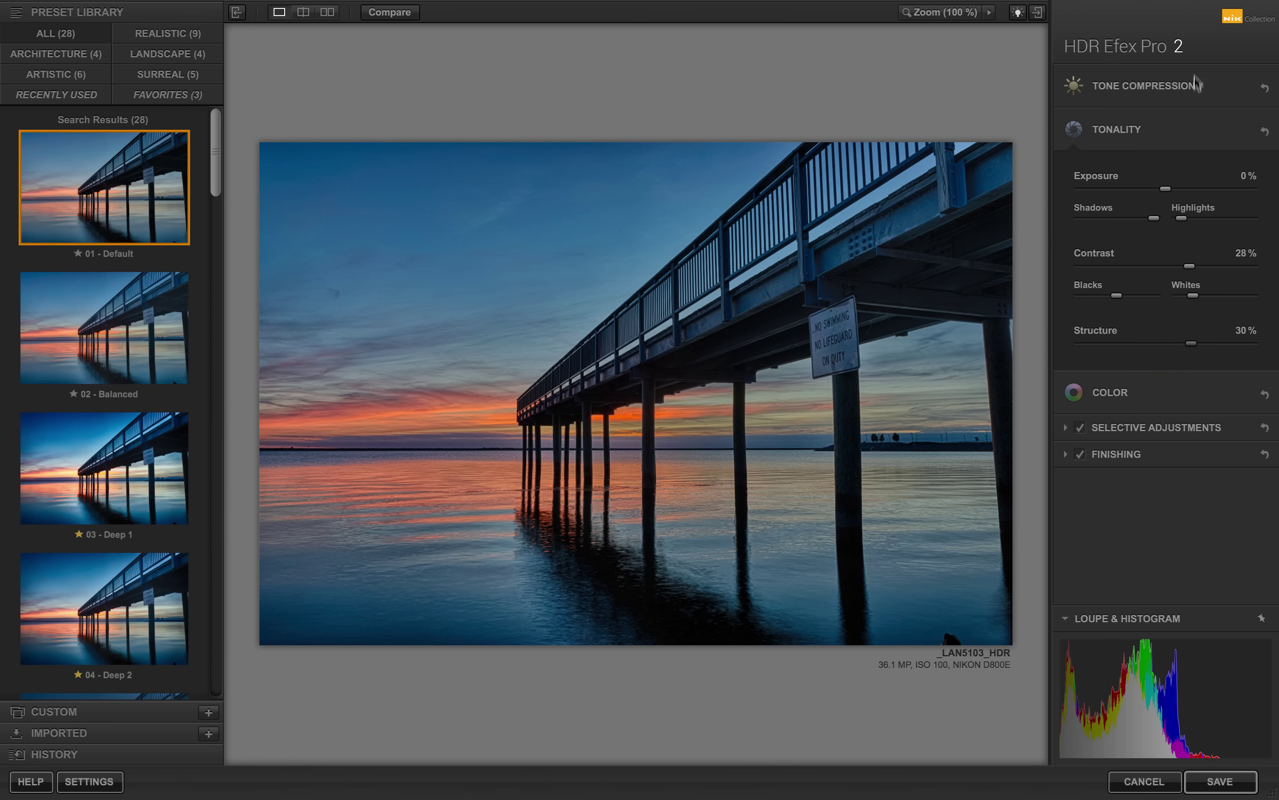
{"action": "left_click", "coordinate": [1120, 129]}
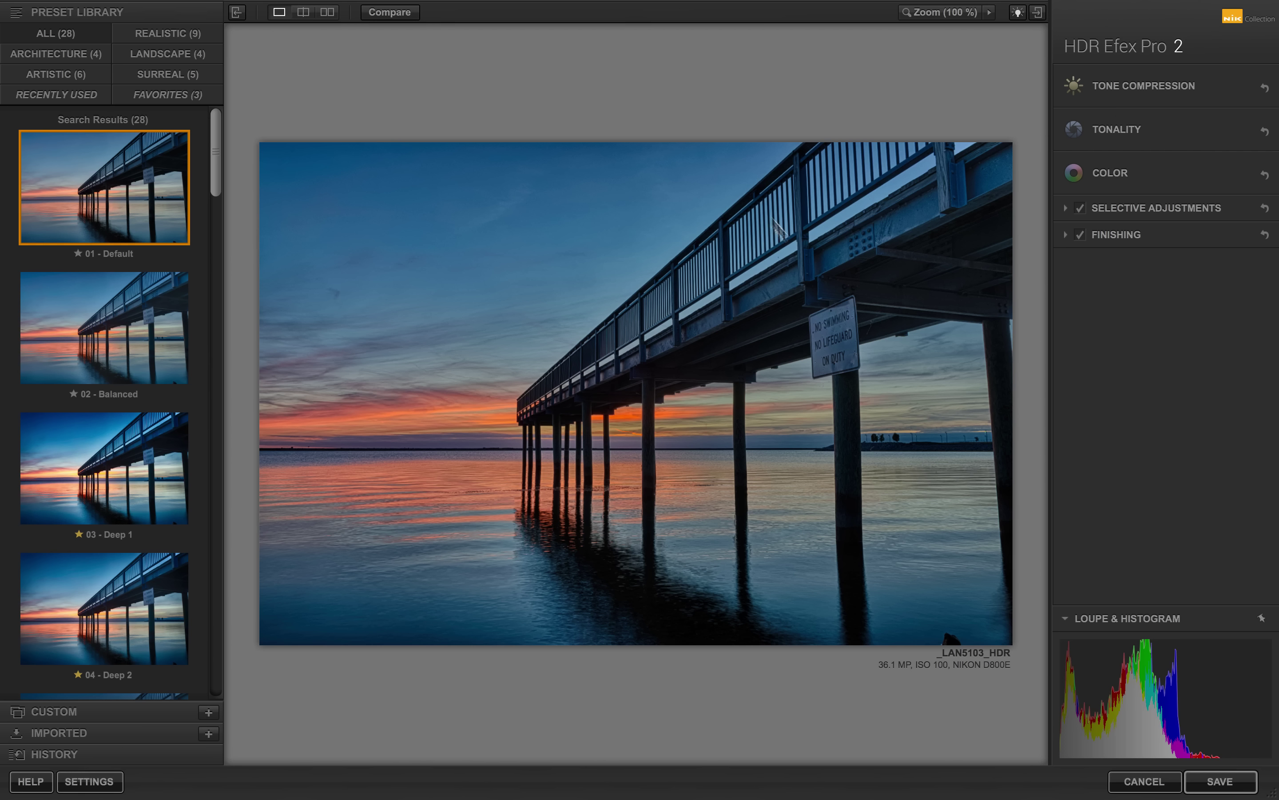
Review the current Tone Compression and HDR Method settings, and collapse the section again
{"action": "left_click", "coordinate": [1150, 87]}
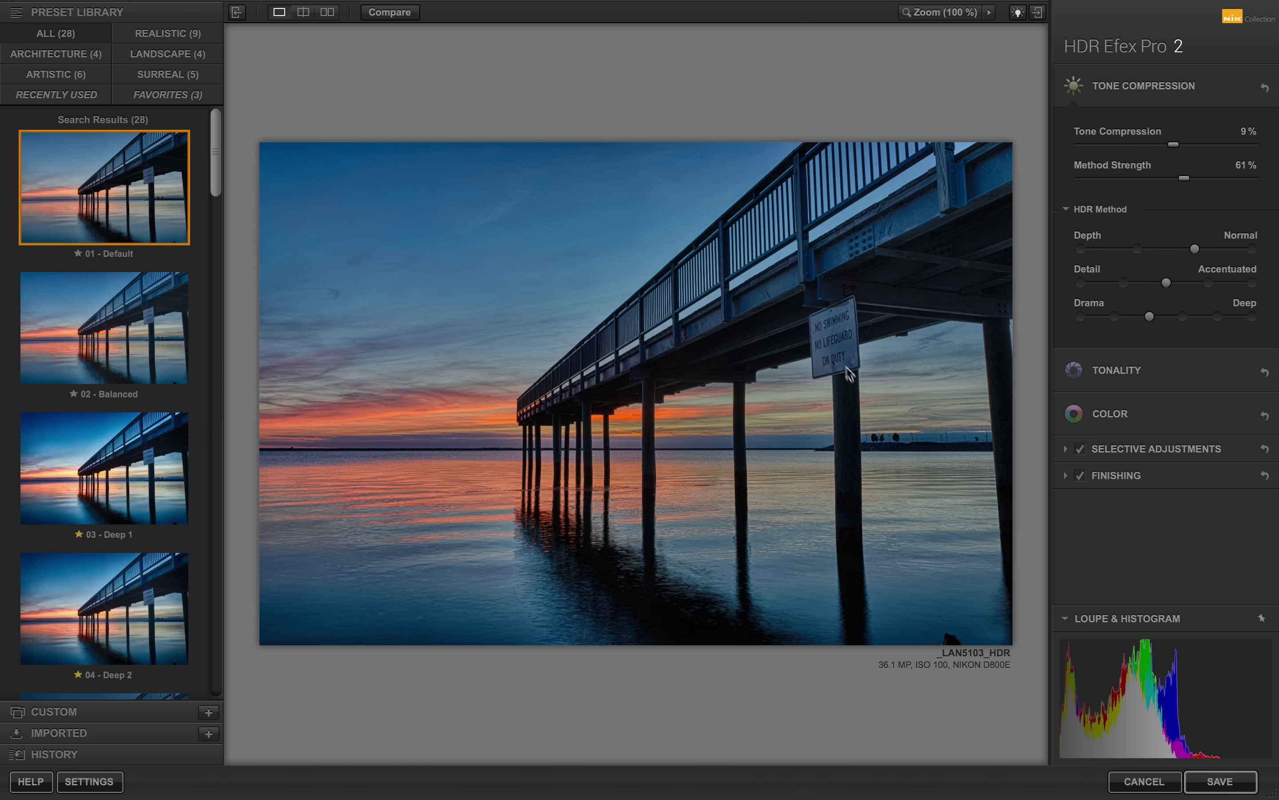
{"action": "left_click", "coordinate": [1101, 94]}
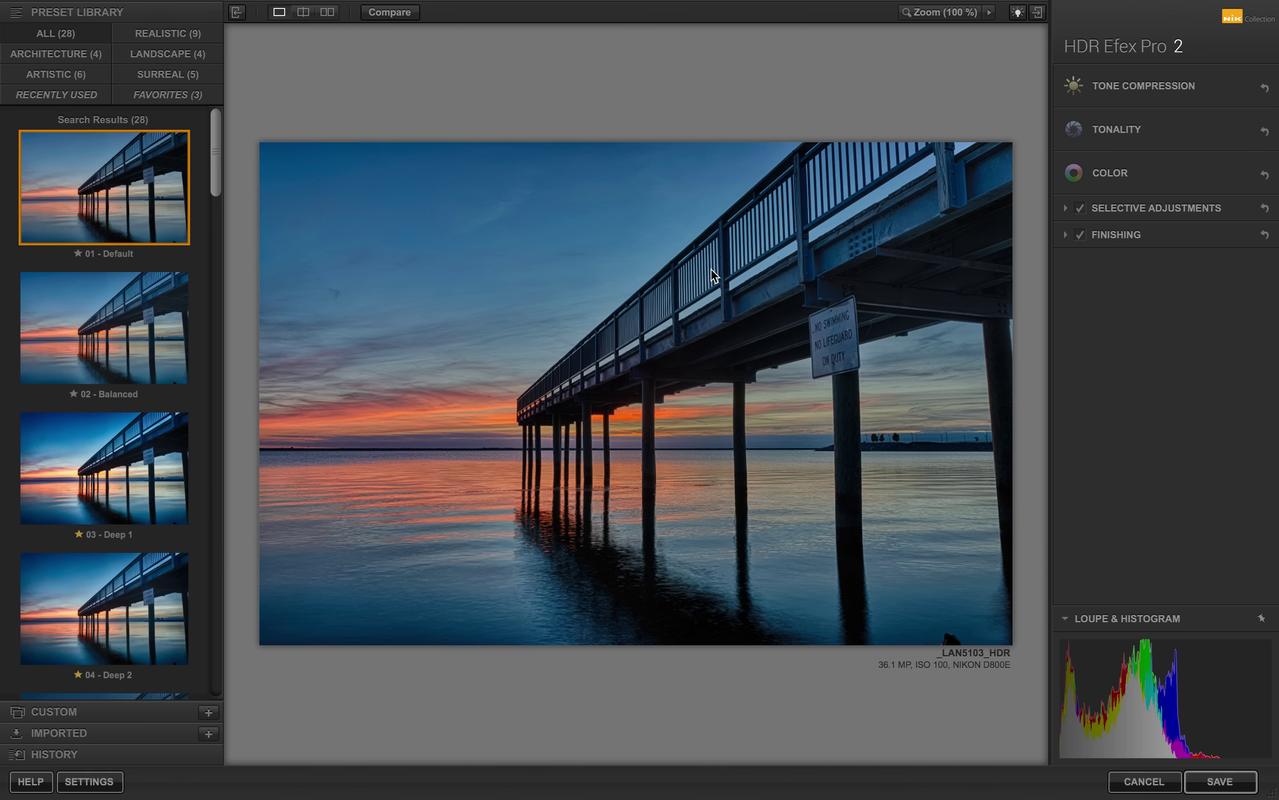
Try color Saturation at 100% and 17%, and set it to 7%
{"action": "left_click", "coordinate": [1118, 173]}
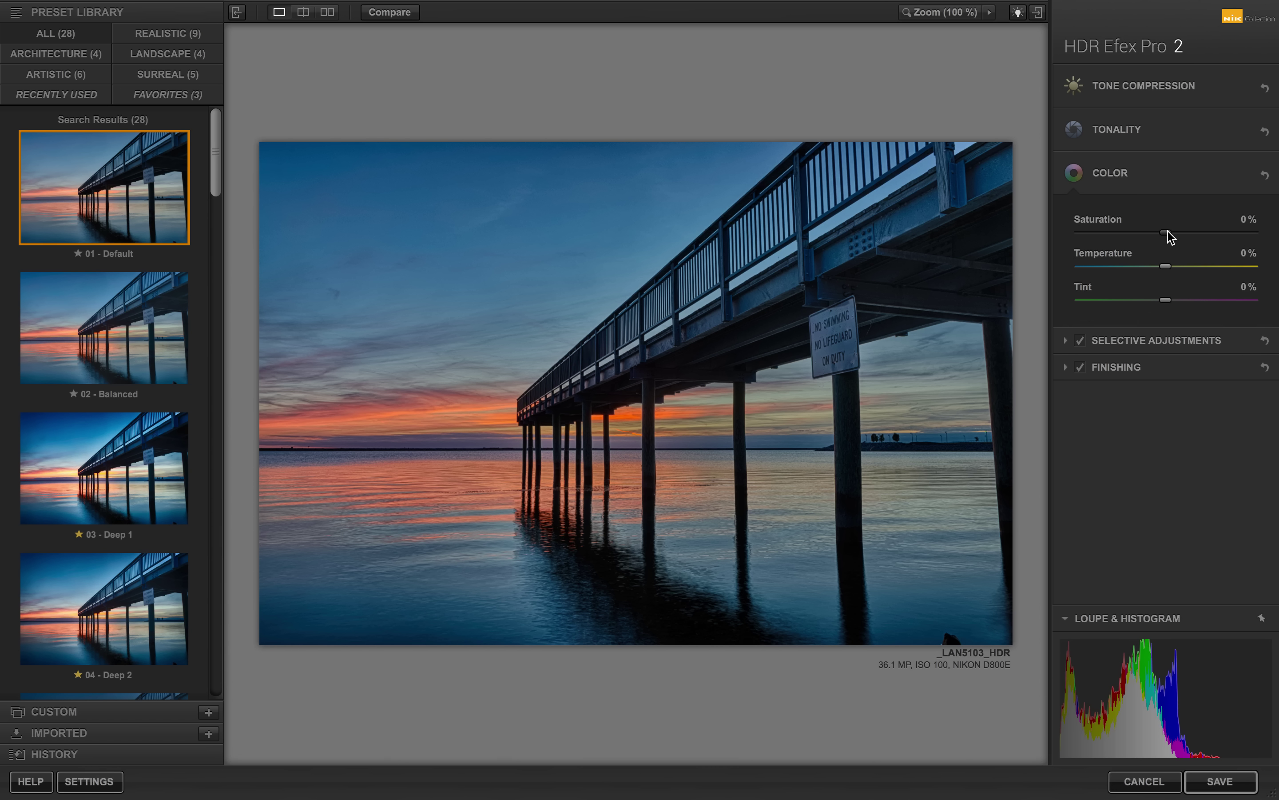
{"action": "left_click_drag", "start_coordinate": [1166, 233], "coordinate": [1269, 236]}
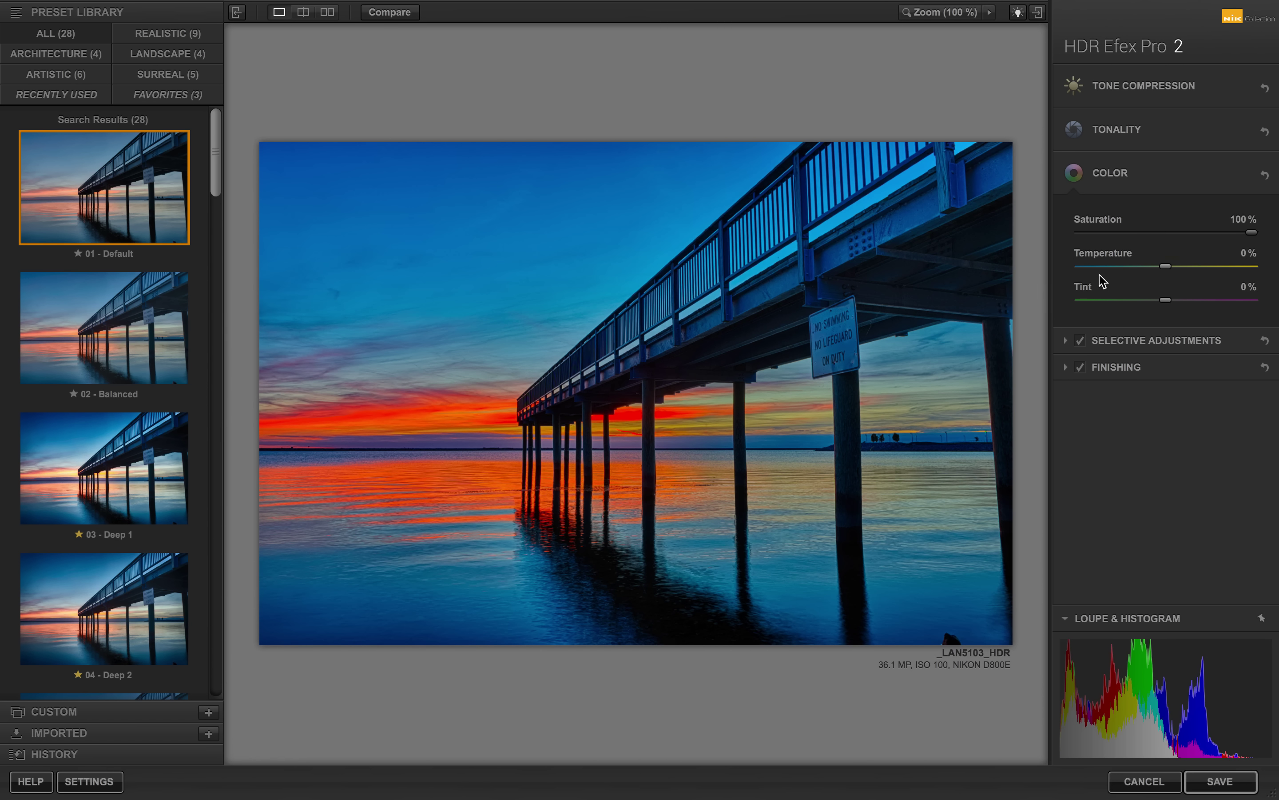
{"action": "left_click_drag", "start_coordinate": [1252, 234], "coordinate": [1180, 236]}
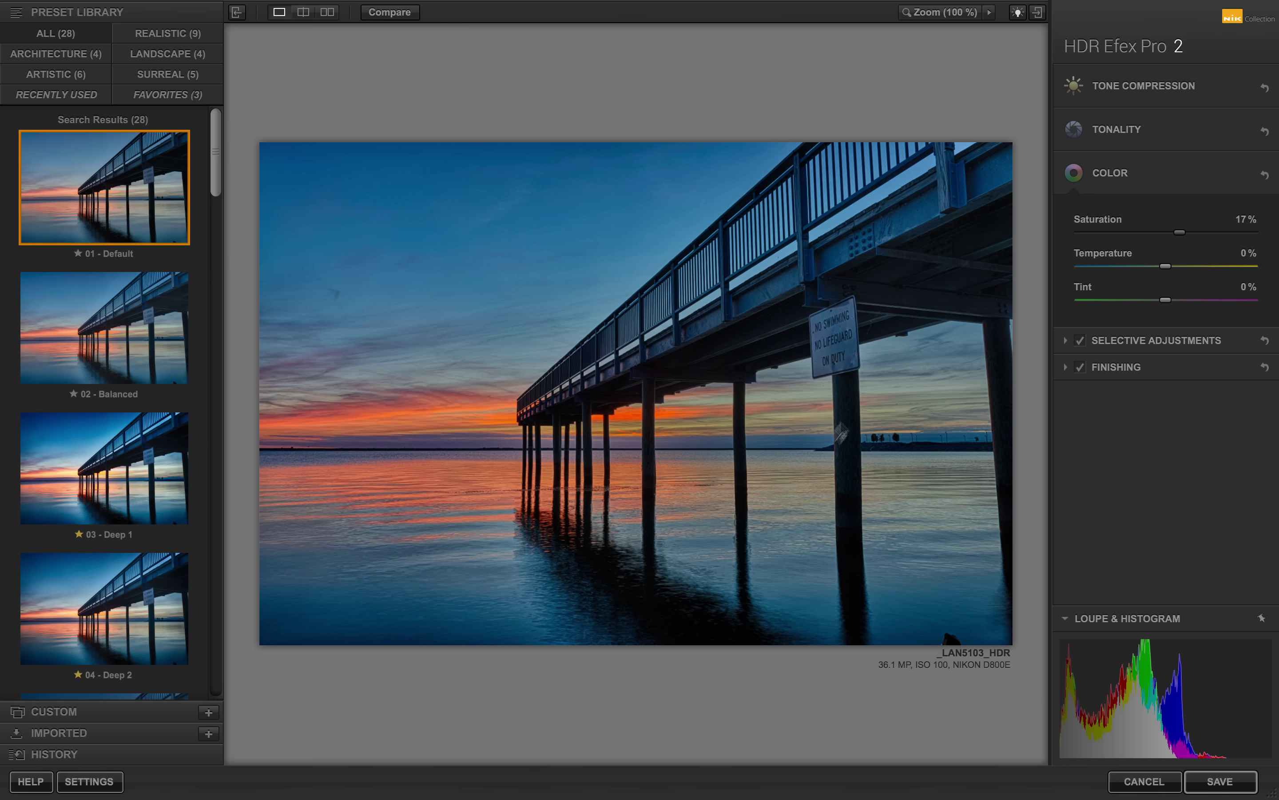
{"action": "left_click_drag", "start_coordinate": [1180, 233], "coordinate": [1174, 232]}
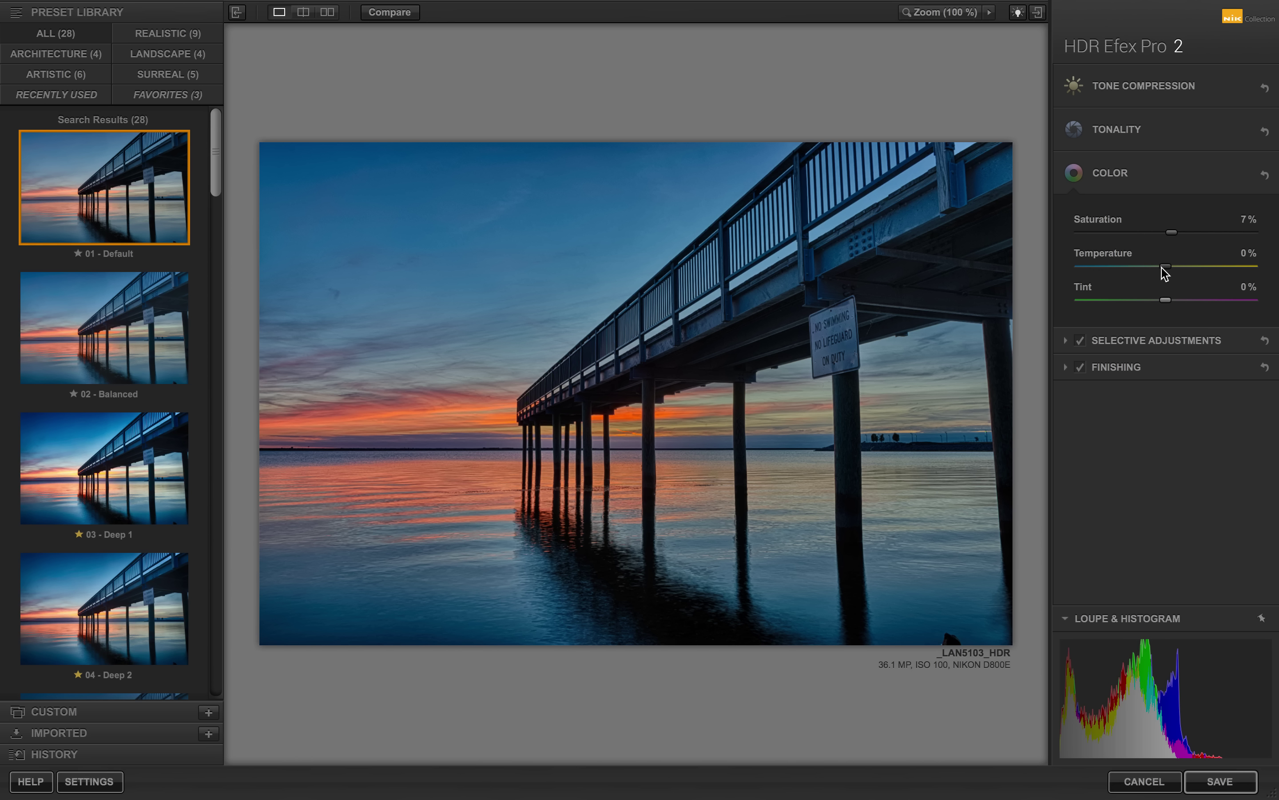
Set color Temperature to 11% and Tint to -11%, and collapse the Color section
{"action": "mouse_move", "coordinate": [1165, 267]}
{"action": "left_mouse_down"}
{"action": "mouse_move", "coordinate": [1190, 266]}
{"action": "mouse_move", "coordinate": [1151, 266]}
{"action": "mouse_move", "coordinate": [1172, 267]}
{"action": "left_mouse_up"}
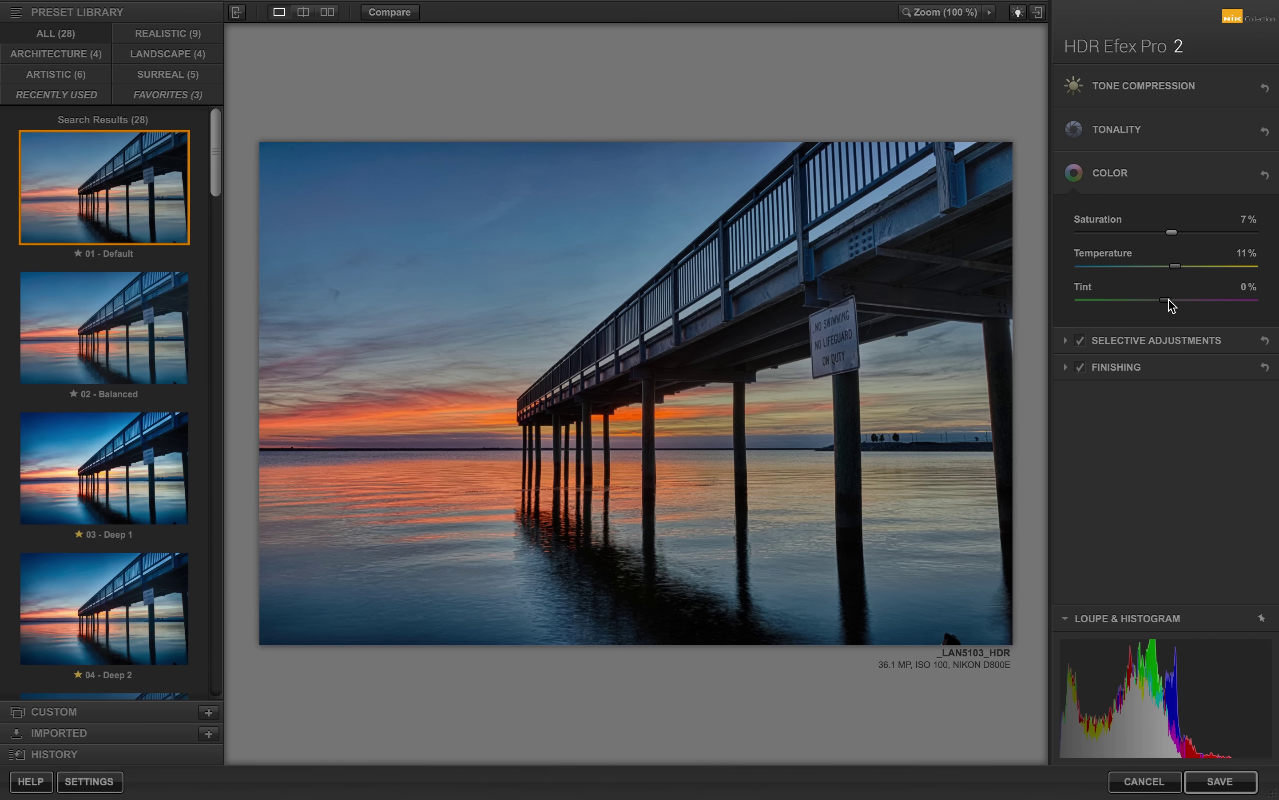
{"action": "left_click_drag", "start_coordinate": [1171, 306], "coordinate": [1163, 307]}
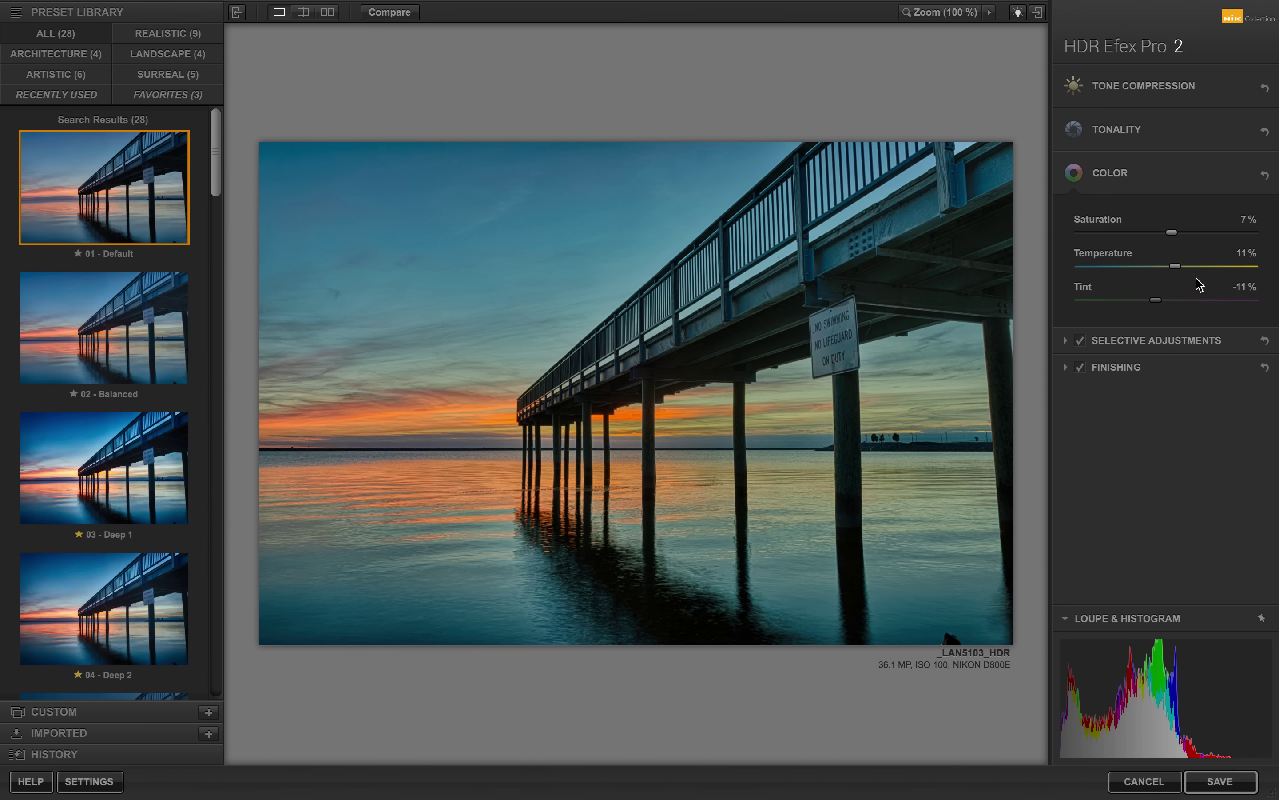
{"action": "left_click", "coordinate": [1117, 177]}
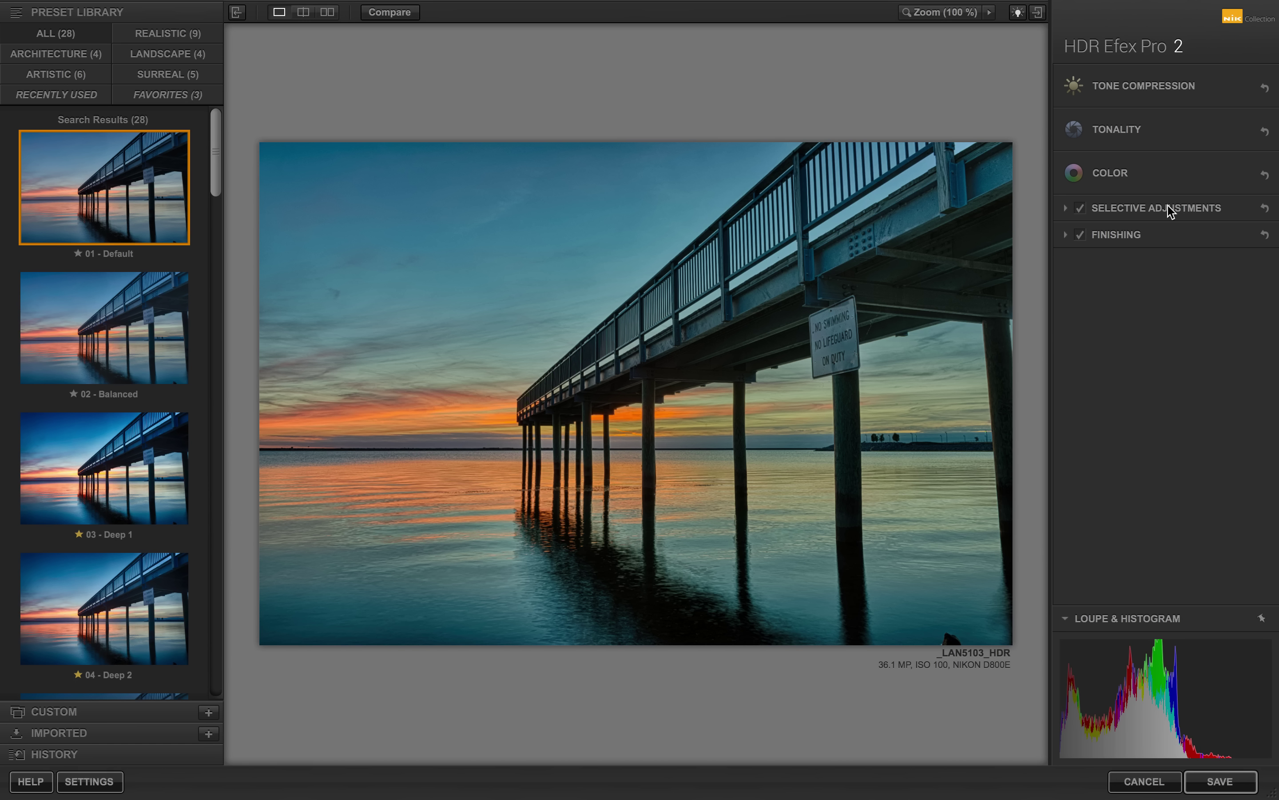
Add a control point on the orange sunset sky just above the horizon and set its radius to 34%
{"action": "left_click", "coordinate": [1171, 211]}
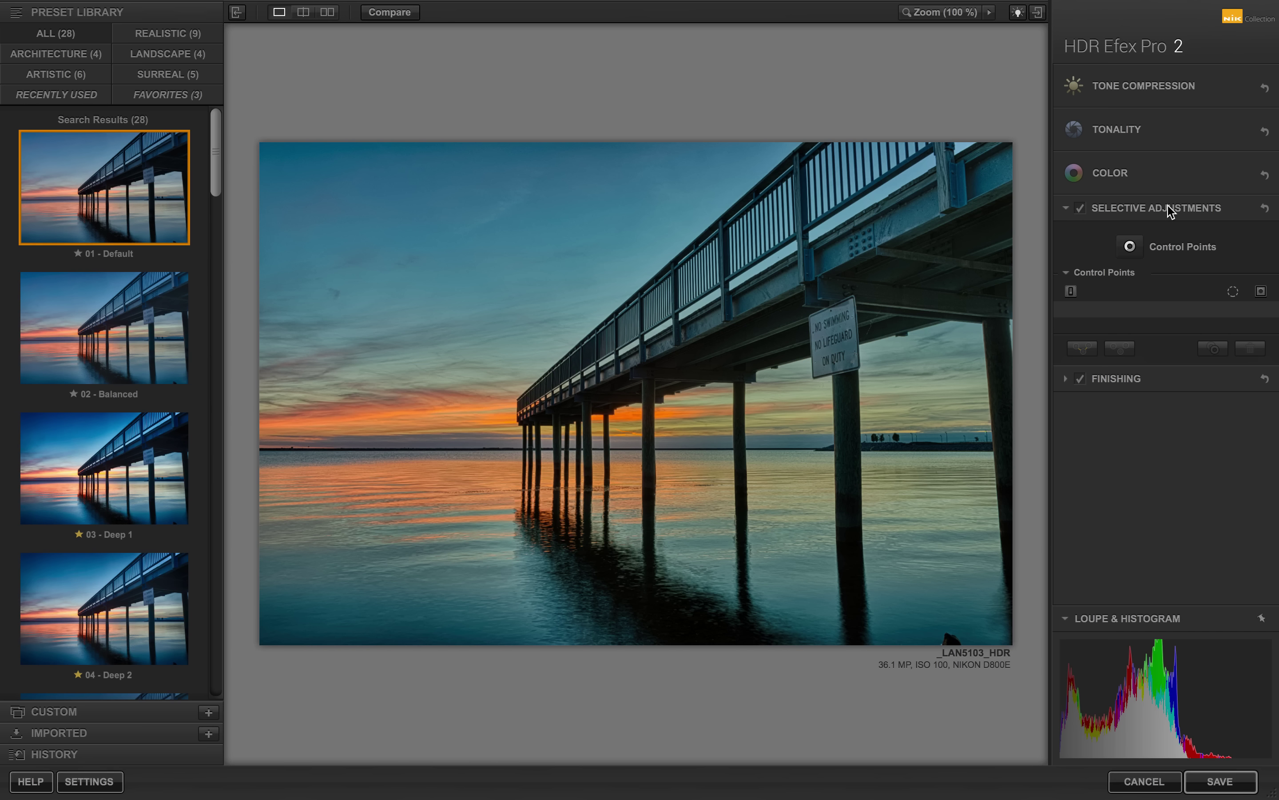
{"action": "left_click", "coordinate": [1123, 252]}
{"action": "left_click", "coordinate": [1129, 248]}
{"action": "left_click", "coordinate": [364, 413]}
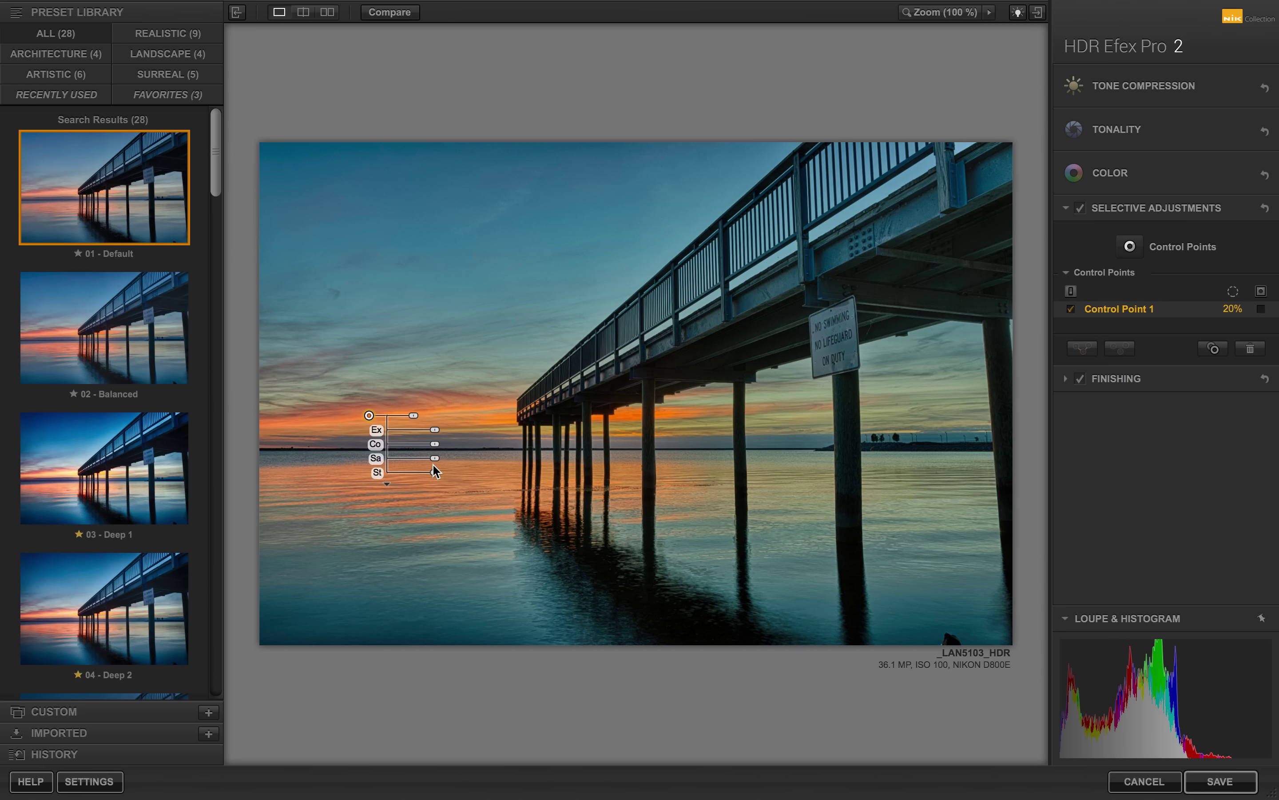
{"action": "left_click_drag", "start_coordinate": [414, 420], "coordinate": [374, 417]}
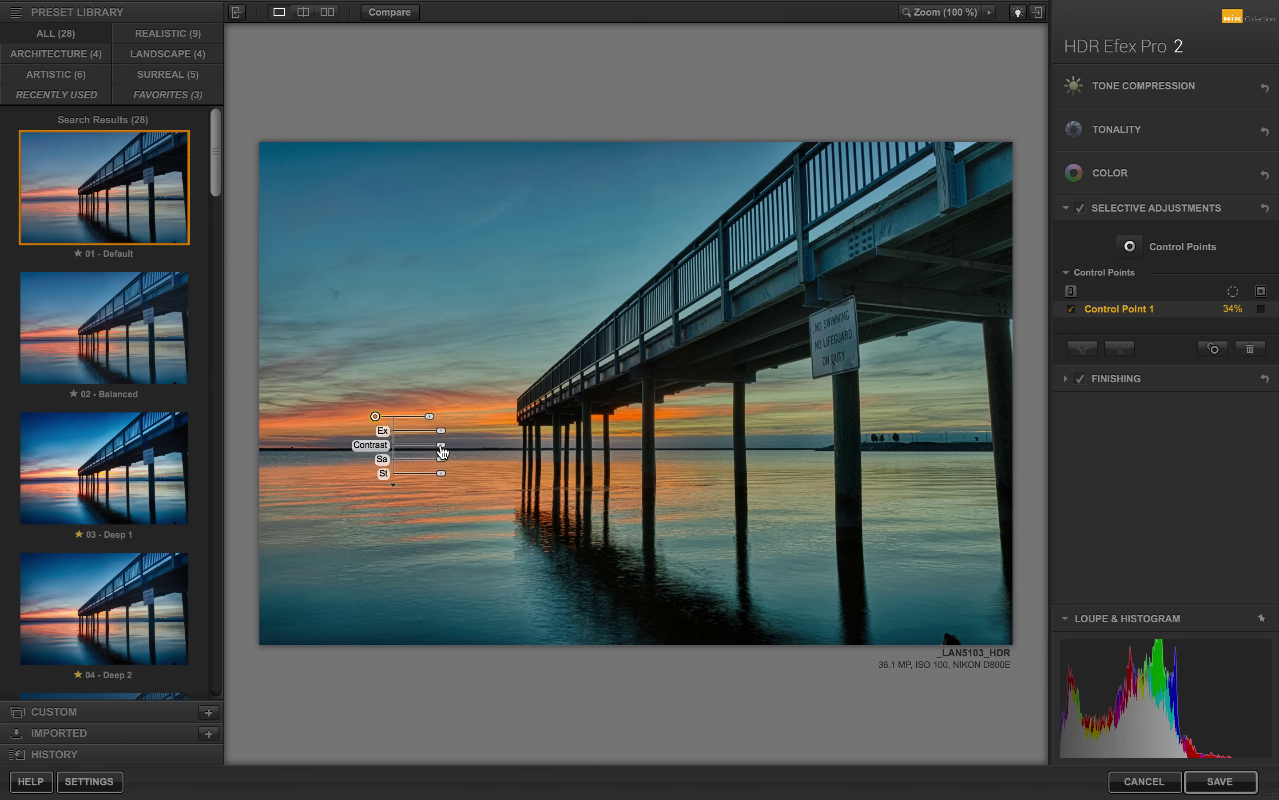
Test the control point's Contrast adjustment, restore it, and expand the full set of adjustments
{"action": "mouse_move", "coordinate": [442, 448]}
{"action": "left_mouse_down"}
{"action": "mouse_move", "coordinate": [469, 448]}
{"action": "mouse_move", "coordinate": [404, 449]}
{"action": "mouse_move", "coordinate": [439, 449]}
{"action": "left_mouse_up"}
{"action": "left_click_drag", "start_coordinate": [438, 449], "coordinate": [441, 449]}
{"action": "left_click", "coordinate": [393, 486]}
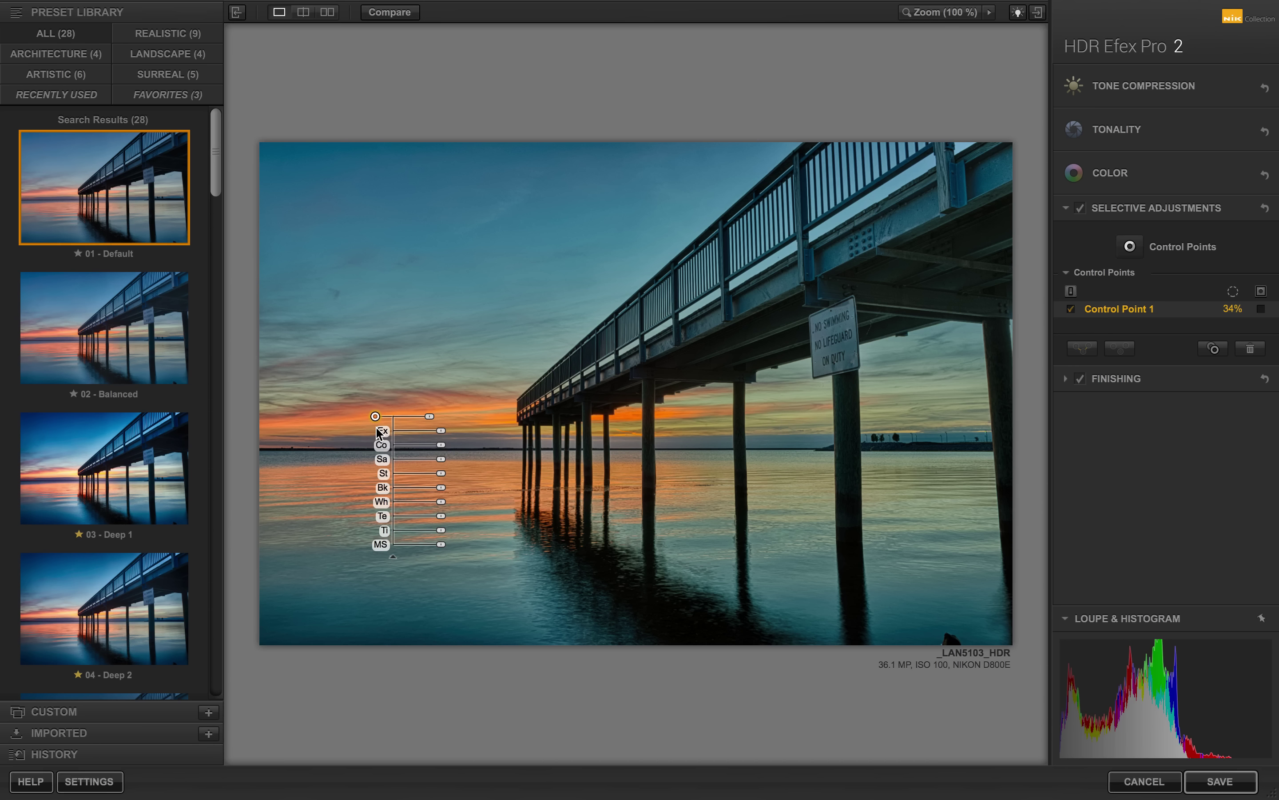
Duplicate the control point onto the orange sky between the pier pillars
{"action": "key", "text": "alt"}
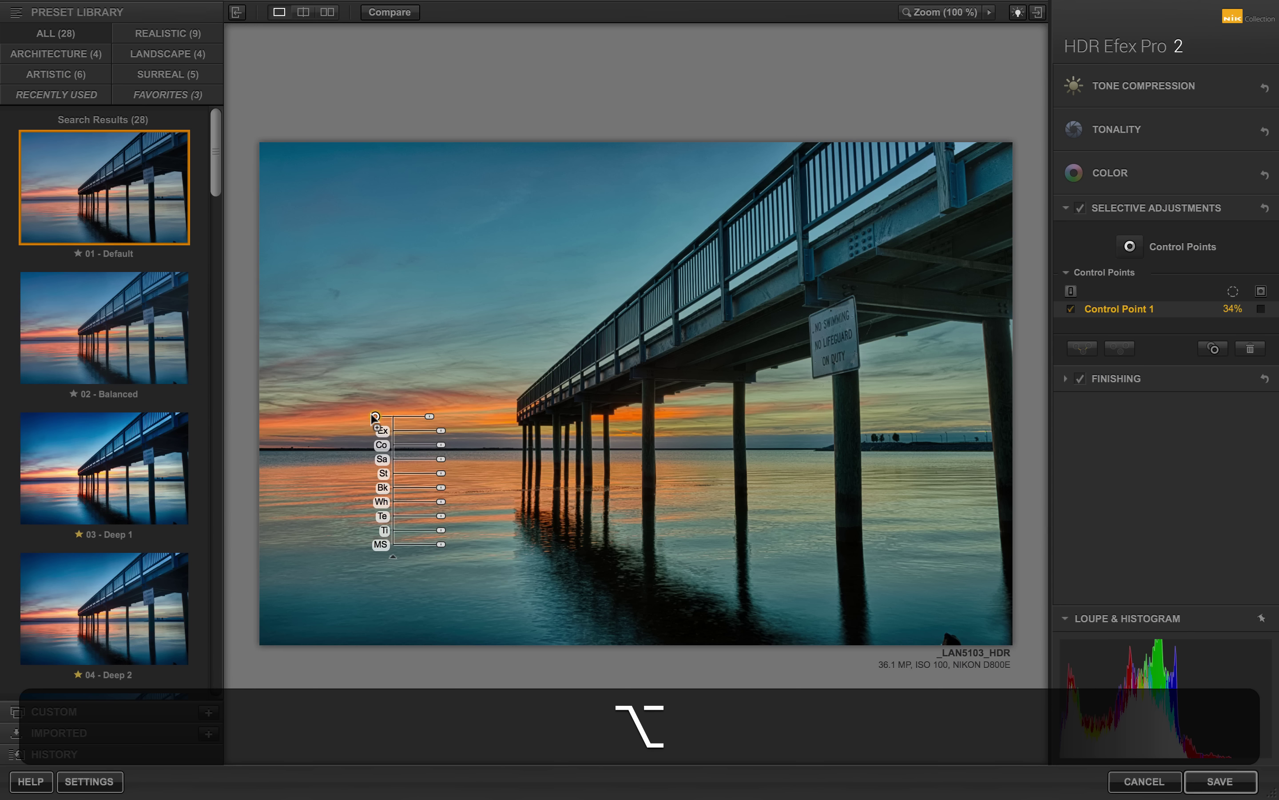
{"action": "left_click_drag", "start_coordinate": [375, 416], "coordinate": [675, 414]}
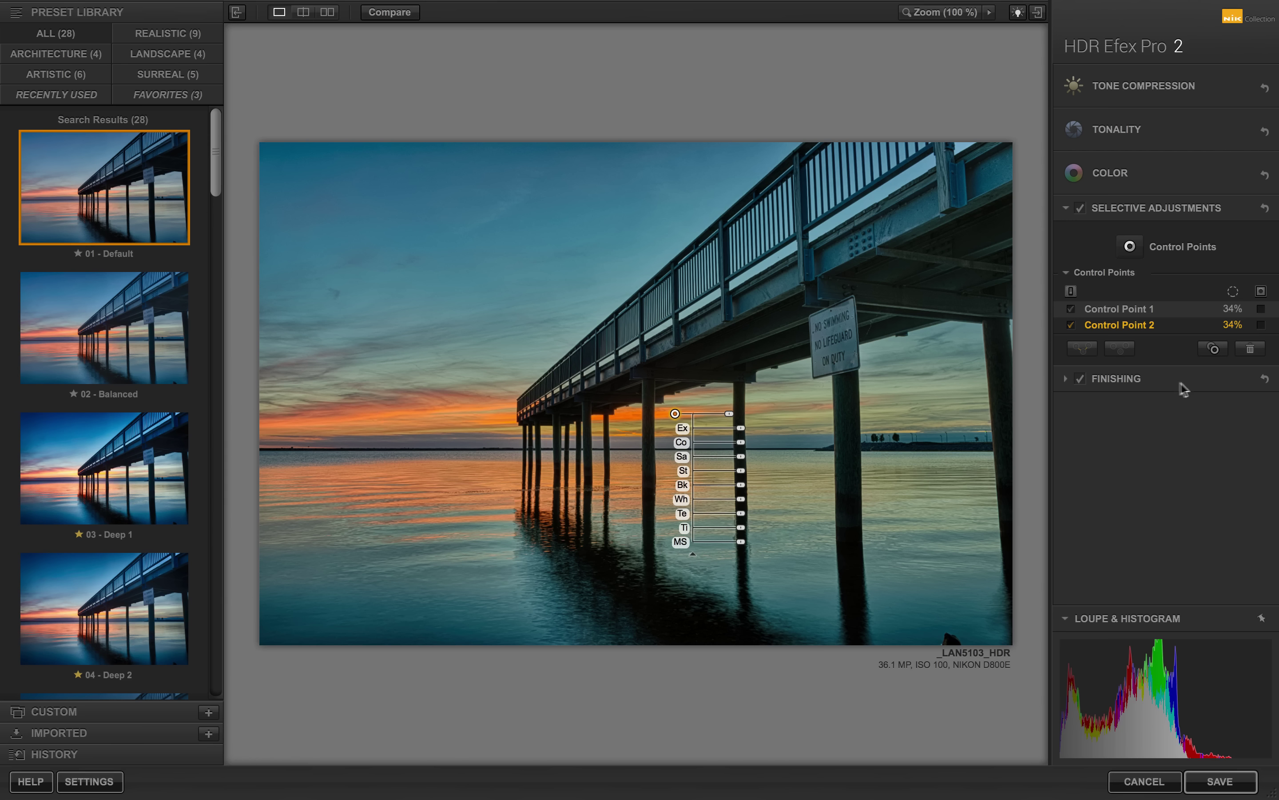
{"action": "left_click", "coordinate": [1132, 247]}
Inspect the mask of Control Point 1 and of both control points, and return to the normal image
{"action": "left_click", "coordinate": [1261, 309]}
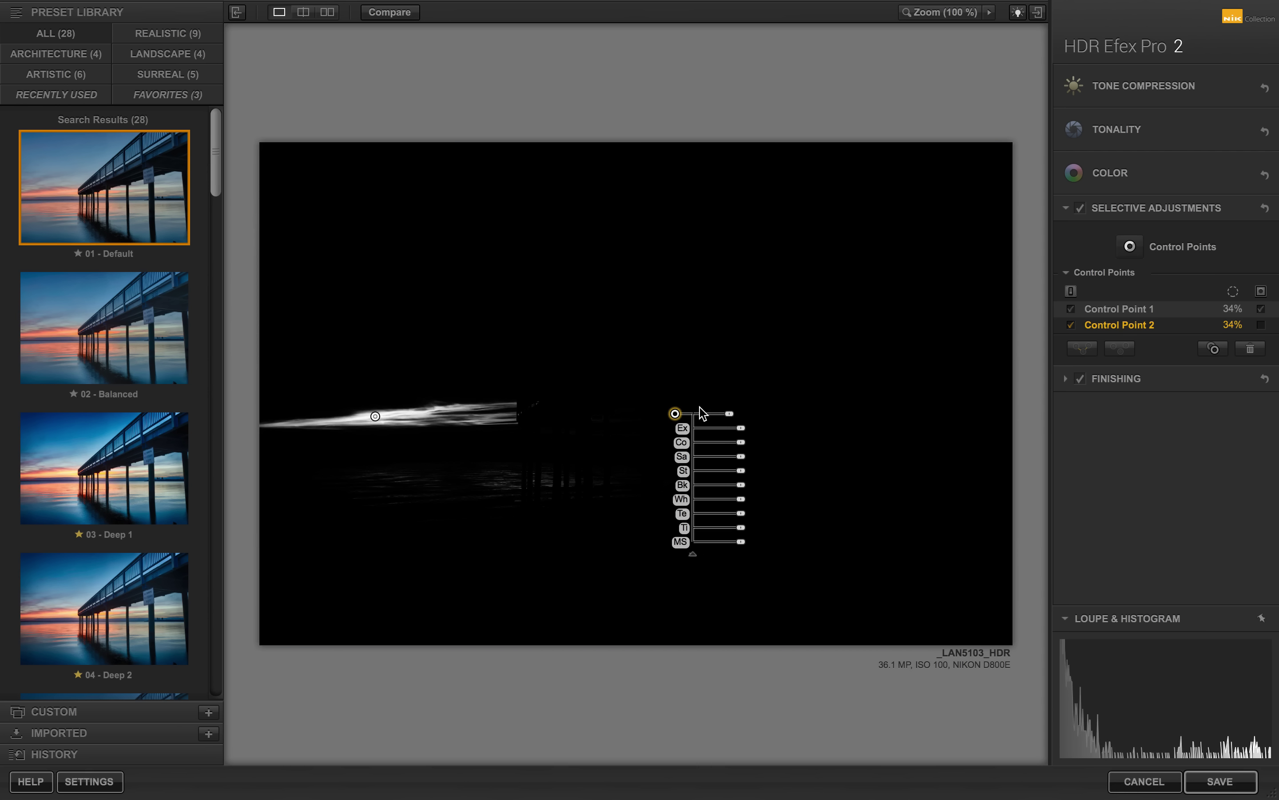
{"action": "left_click", "coordinate": [1262, 292]}
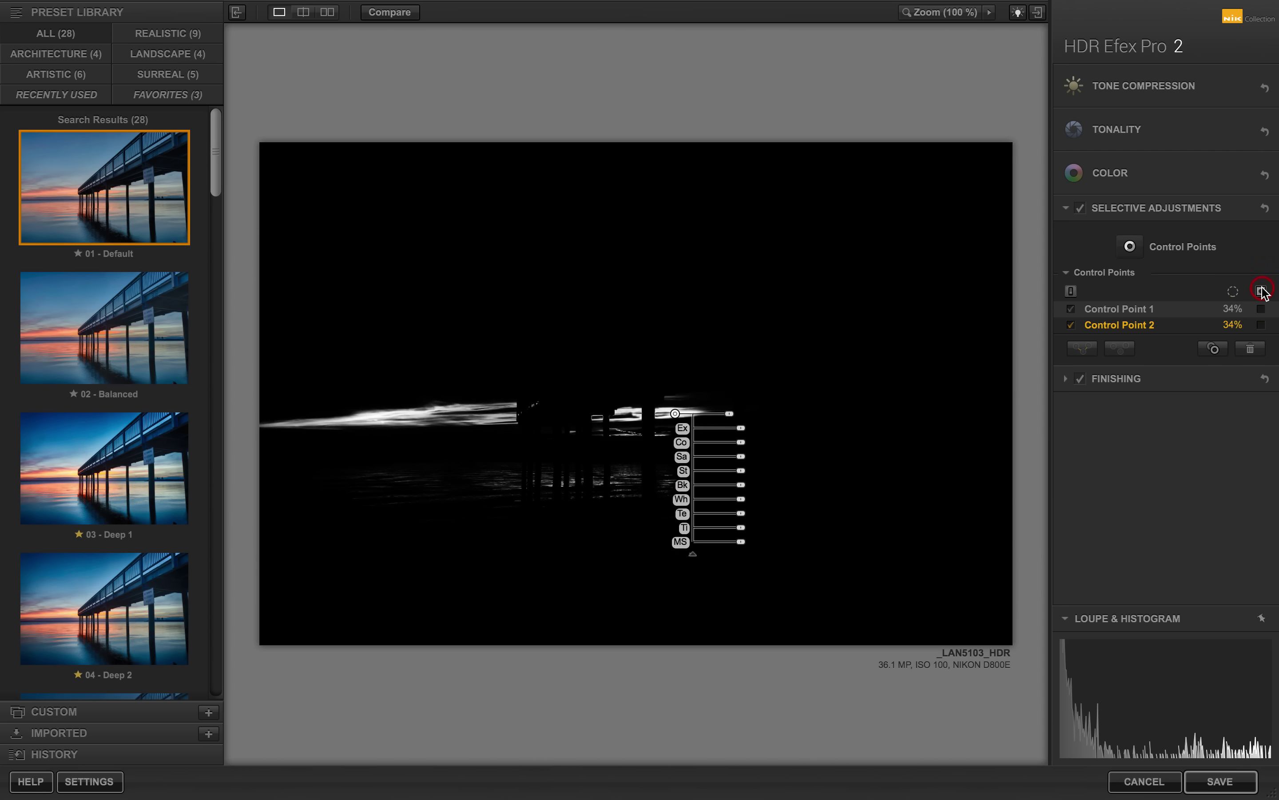
{"action": "left_click", "coordinate": [1262, 291]}
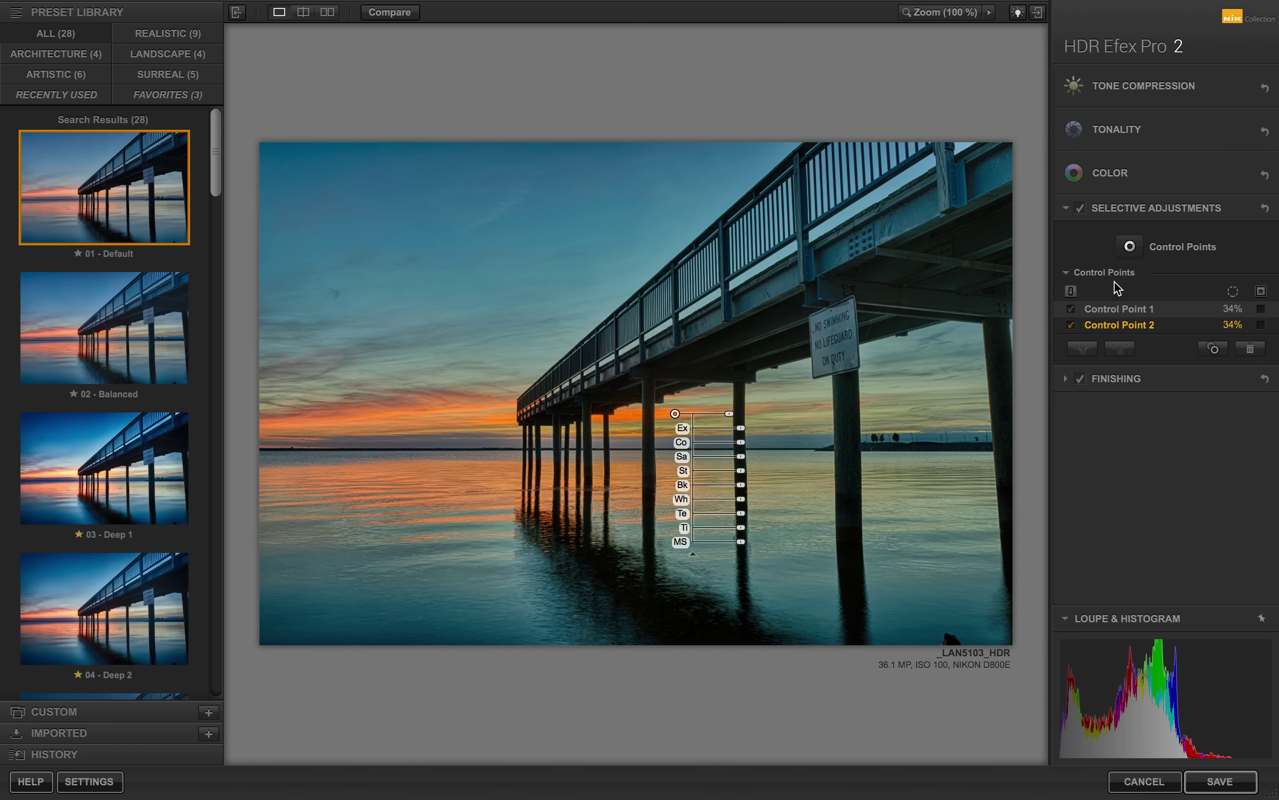
Try to delete Control Point 1 and Control Point 2 together
{"action": "left_click", "coordinate": [1098, 311]}
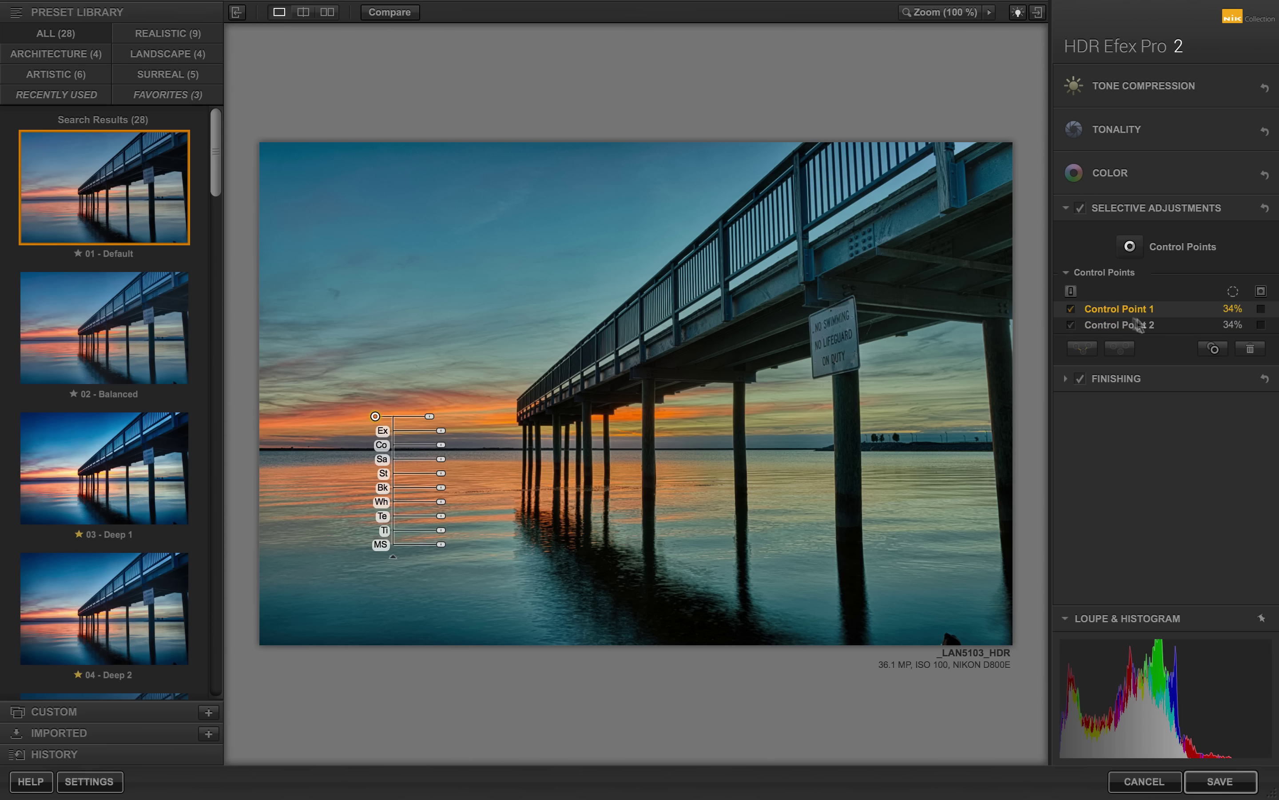
{"action": "left_click", "coordinate": [1119, 326], "text": "super"}
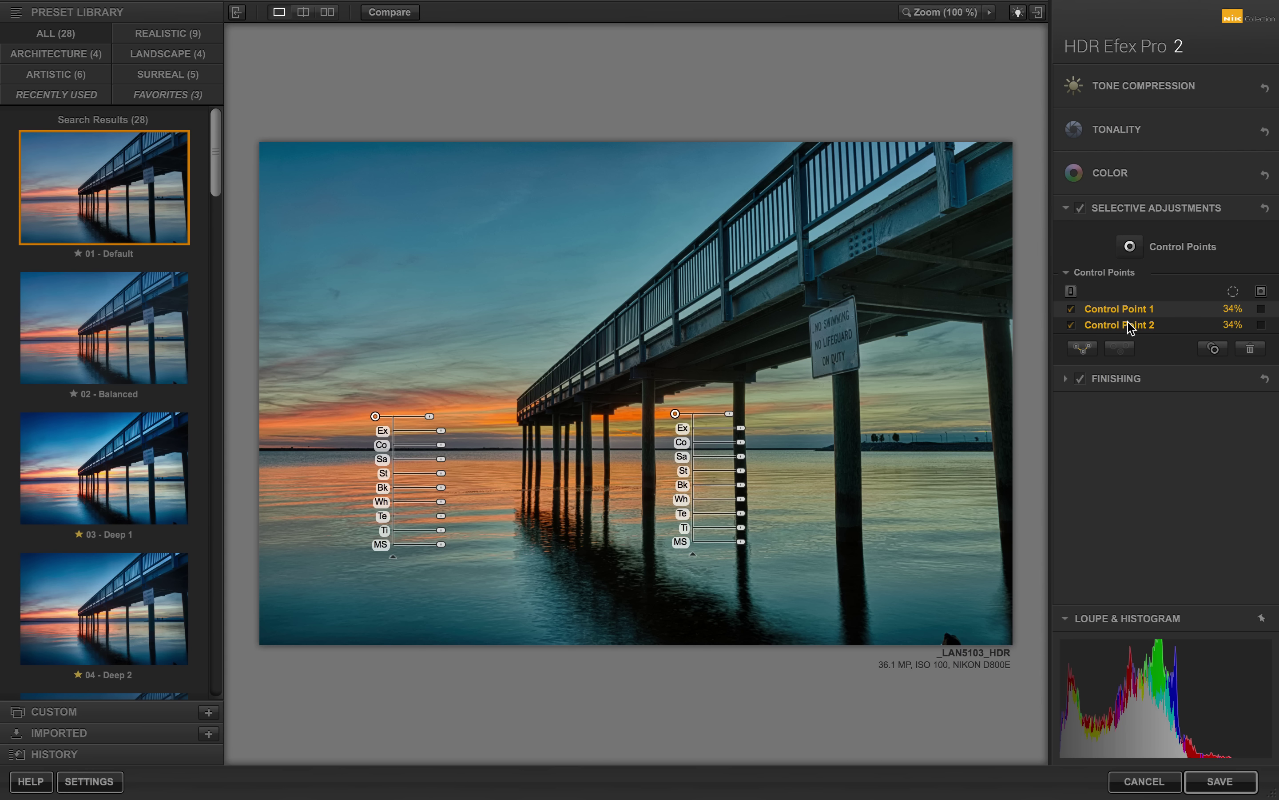
{"action": "left_click", "coordinate": [1252, 350]}
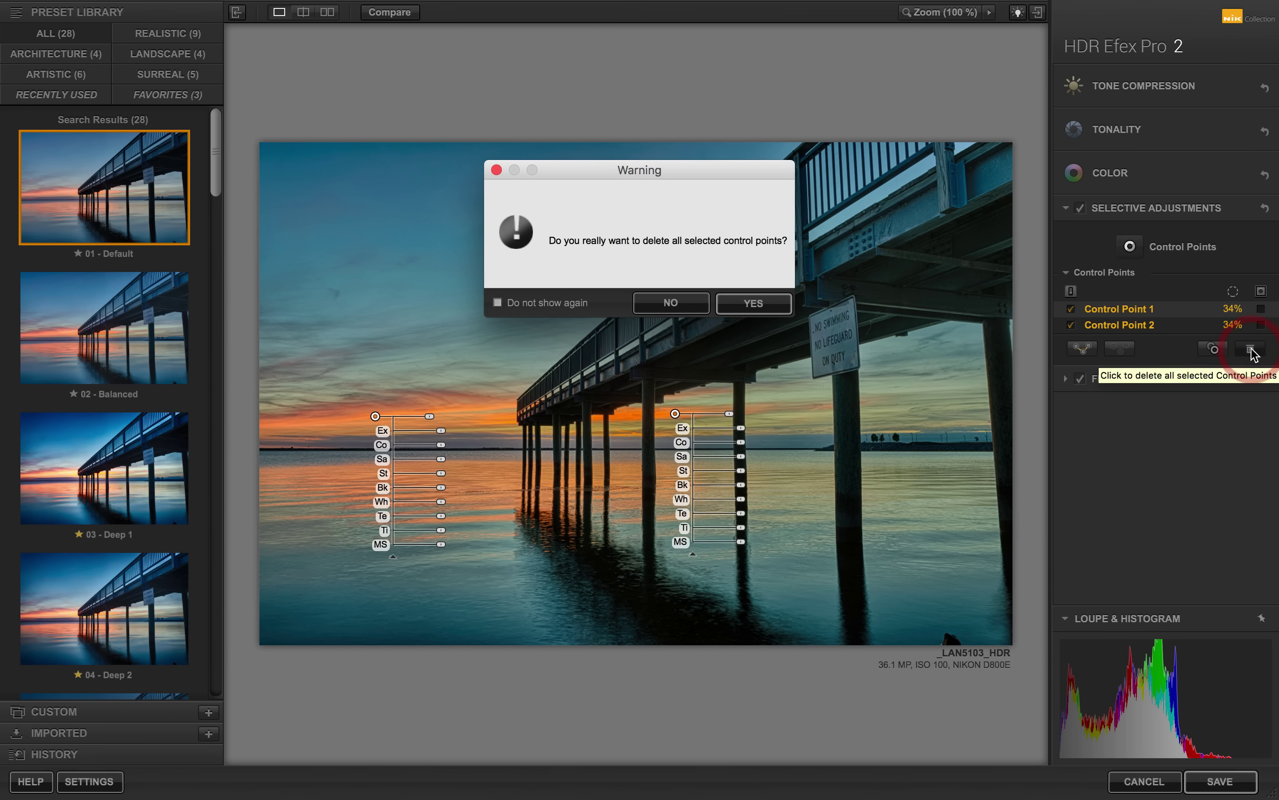
{"action": "left_click", "coordinate": [750, 305]}
{"action": "left_click", "coordinate": [729, 306]}
{"action": "left_click", "coordinate": [497, 170]}
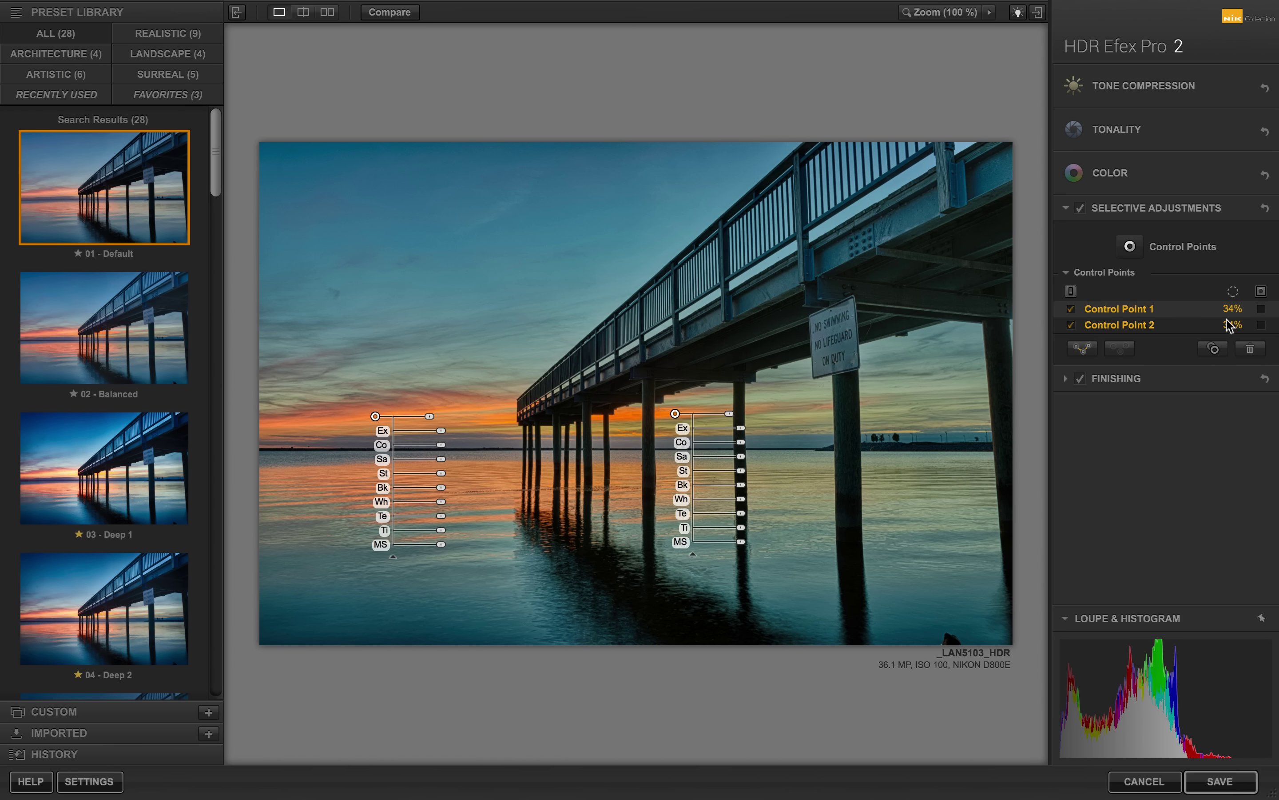
{"action": "left_click", "coordinate": [1251, 348]}
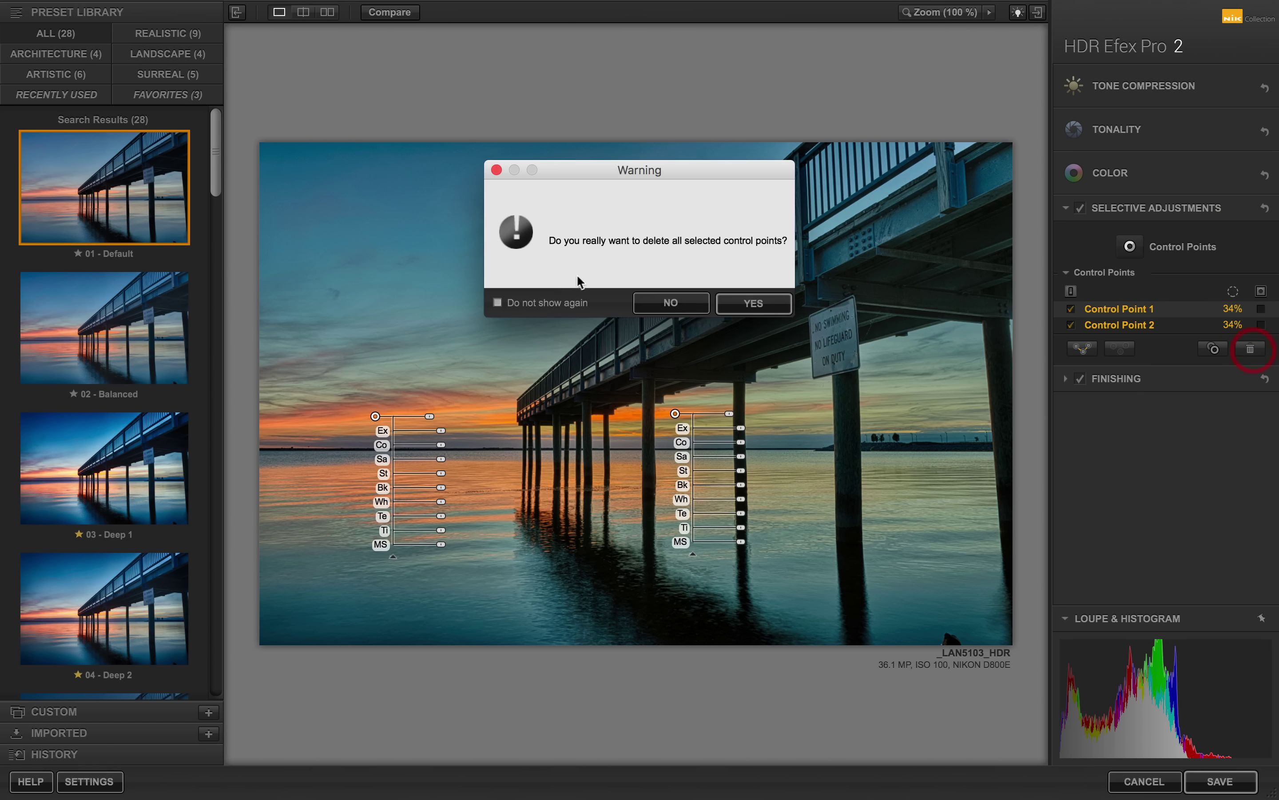
{"action": "left_click", "coordinate": [498, 302]}
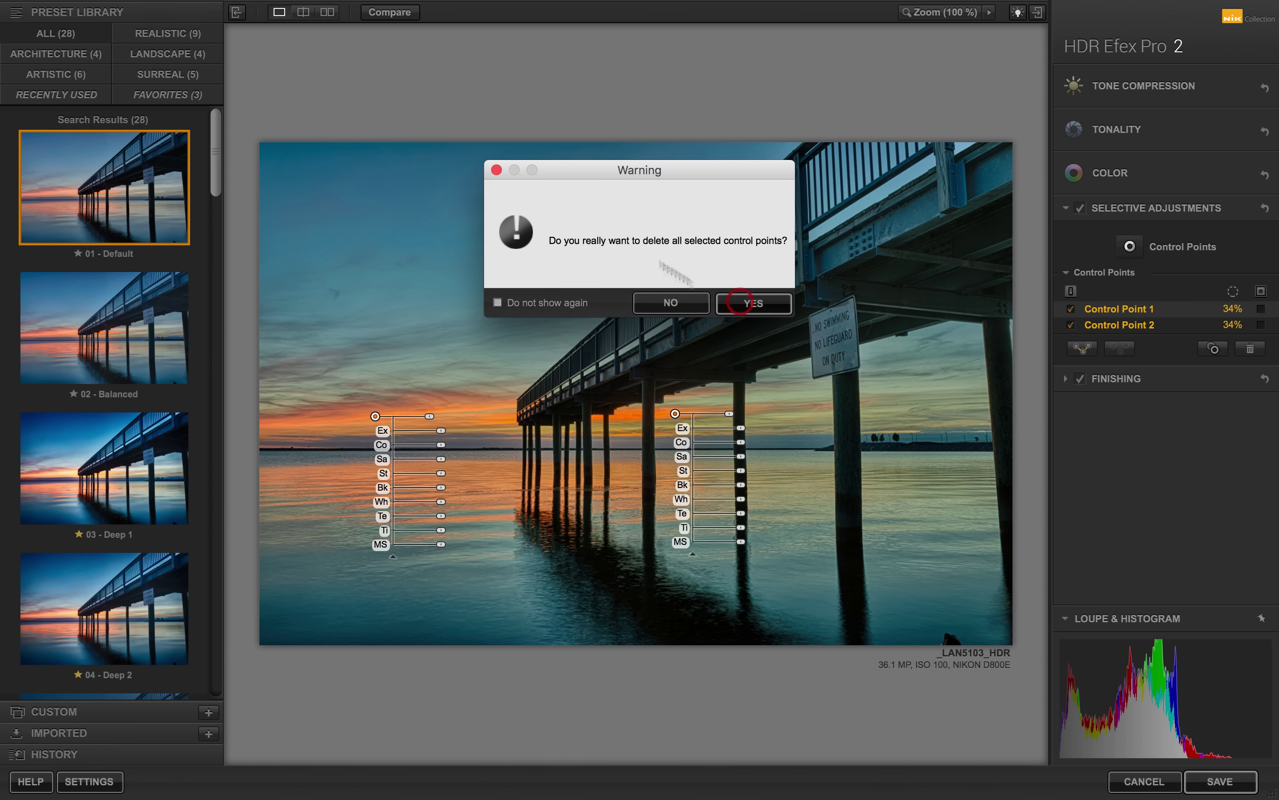
{"action": "left_click", "coordinate": [498, 169]}
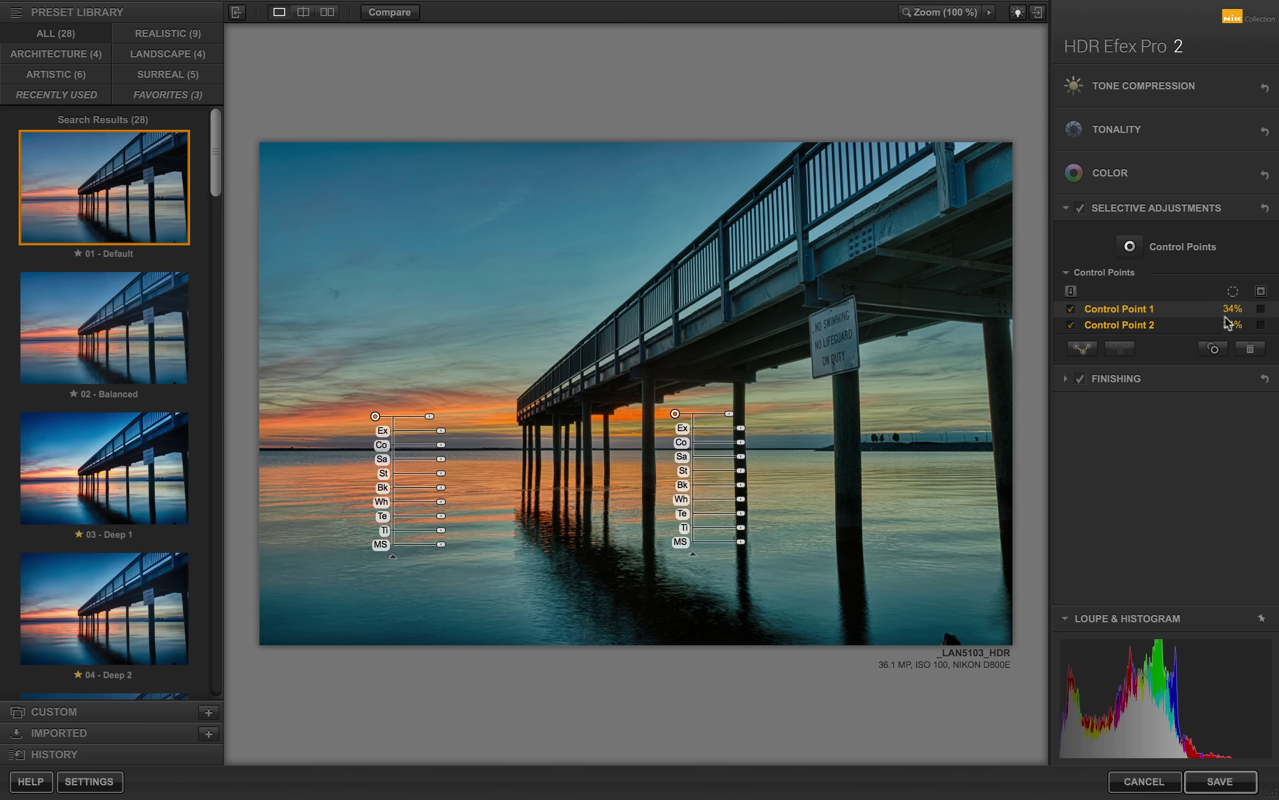
Delete the two control points one at a time and collapse the Selective Adjustments section
{"action": "left_click", "coordinate": [1137, 311]}
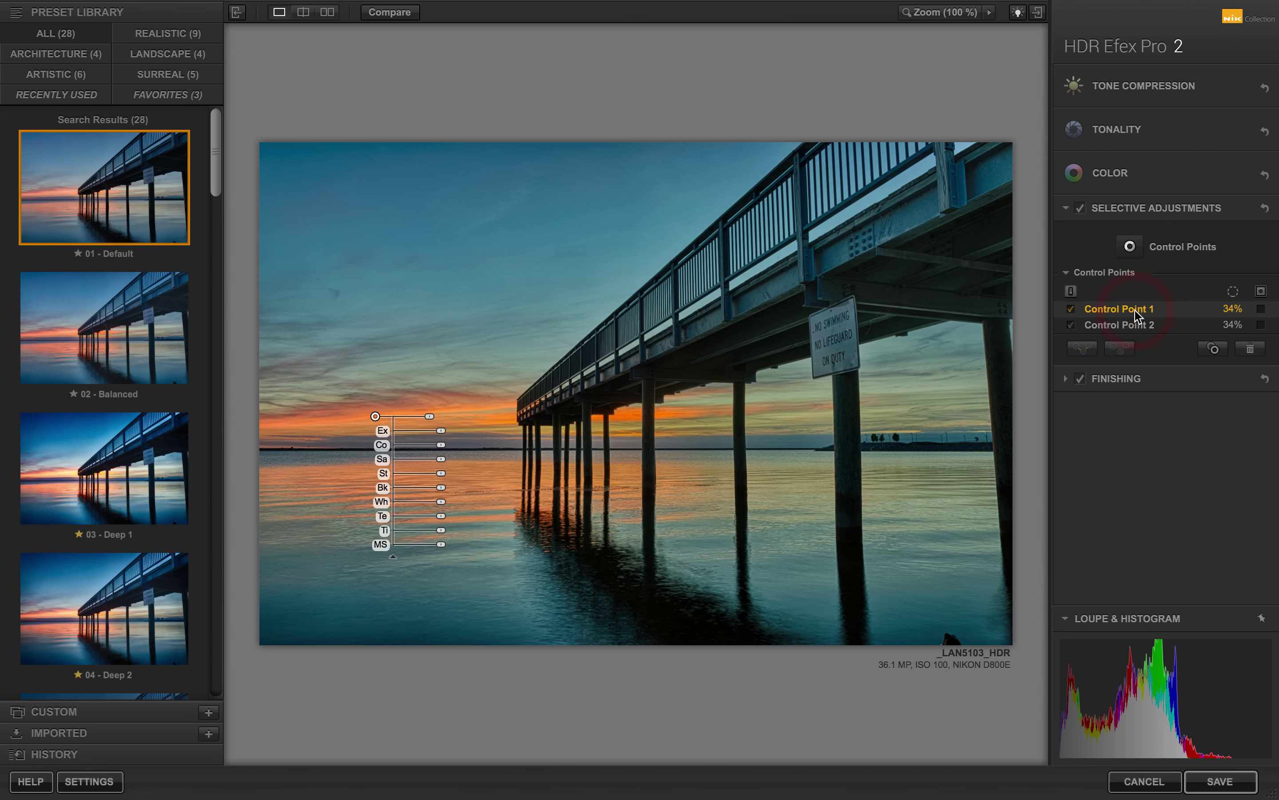
{"action": "left_click", "coordinate": [1253, 349]}
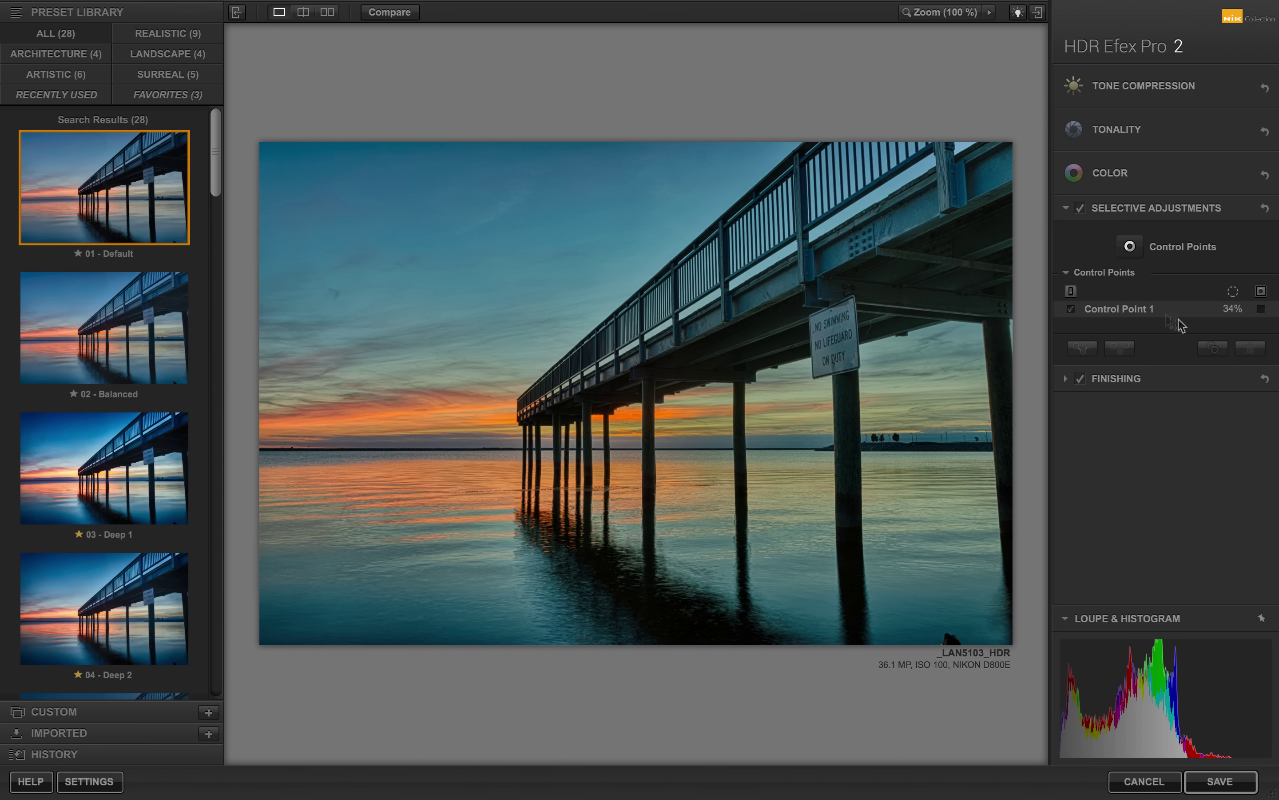
{"action": "left_click", "coordinate": [1135, 310]}
{"action": "left_click", "coordinate": [1251, 349]}
{"action": "left_click", "coordinate": [1132, 212]}
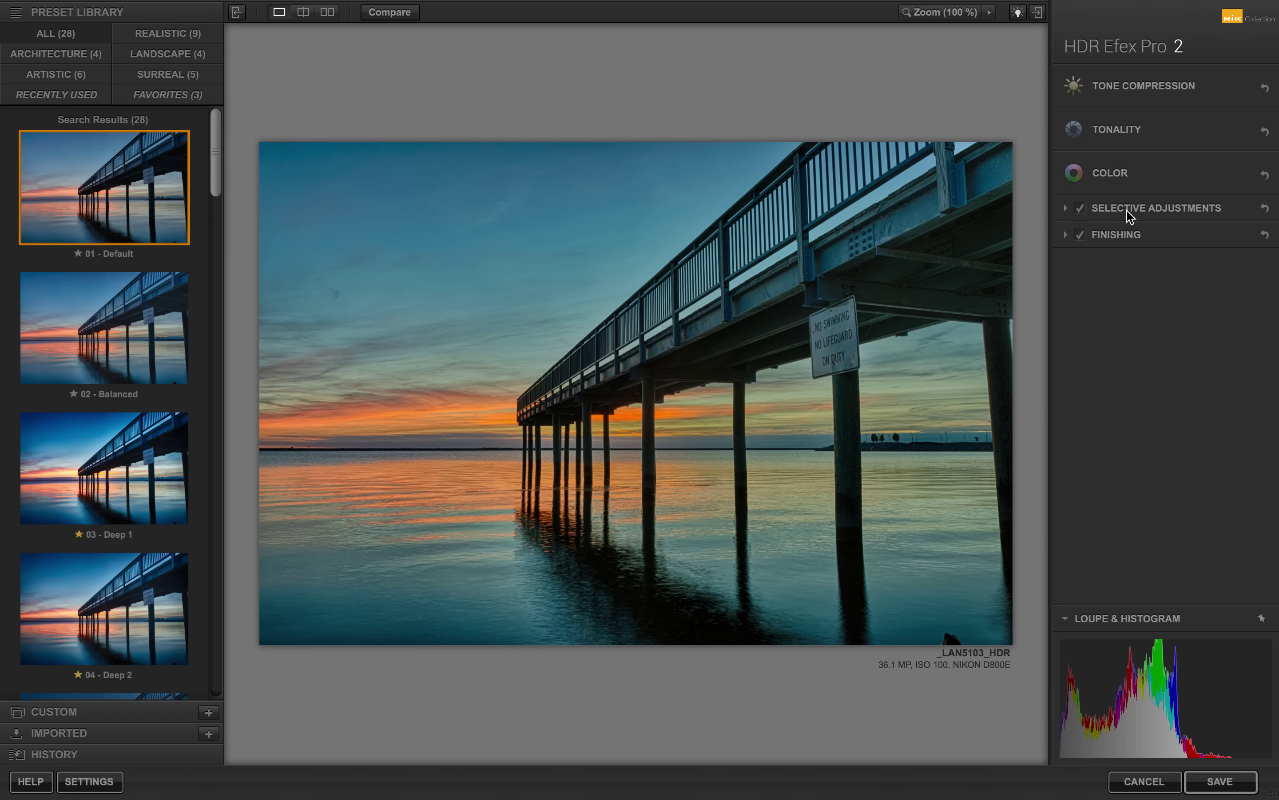
Expand the Finishing section and try the Black Frame 1 vignette on the pier image
{"action": "left_click", "coordinate": [1185, 239]}
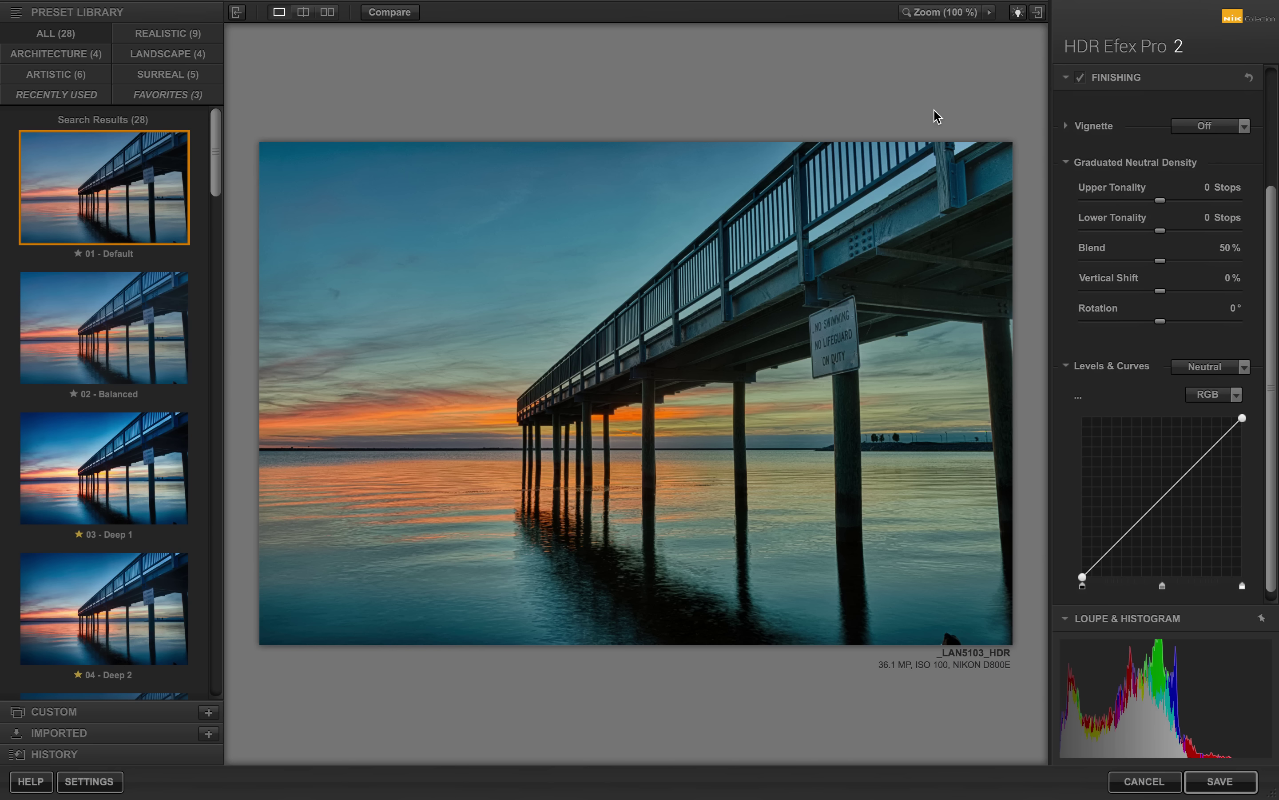
{"action": "left_click", "coordinate": [1066, 126]}
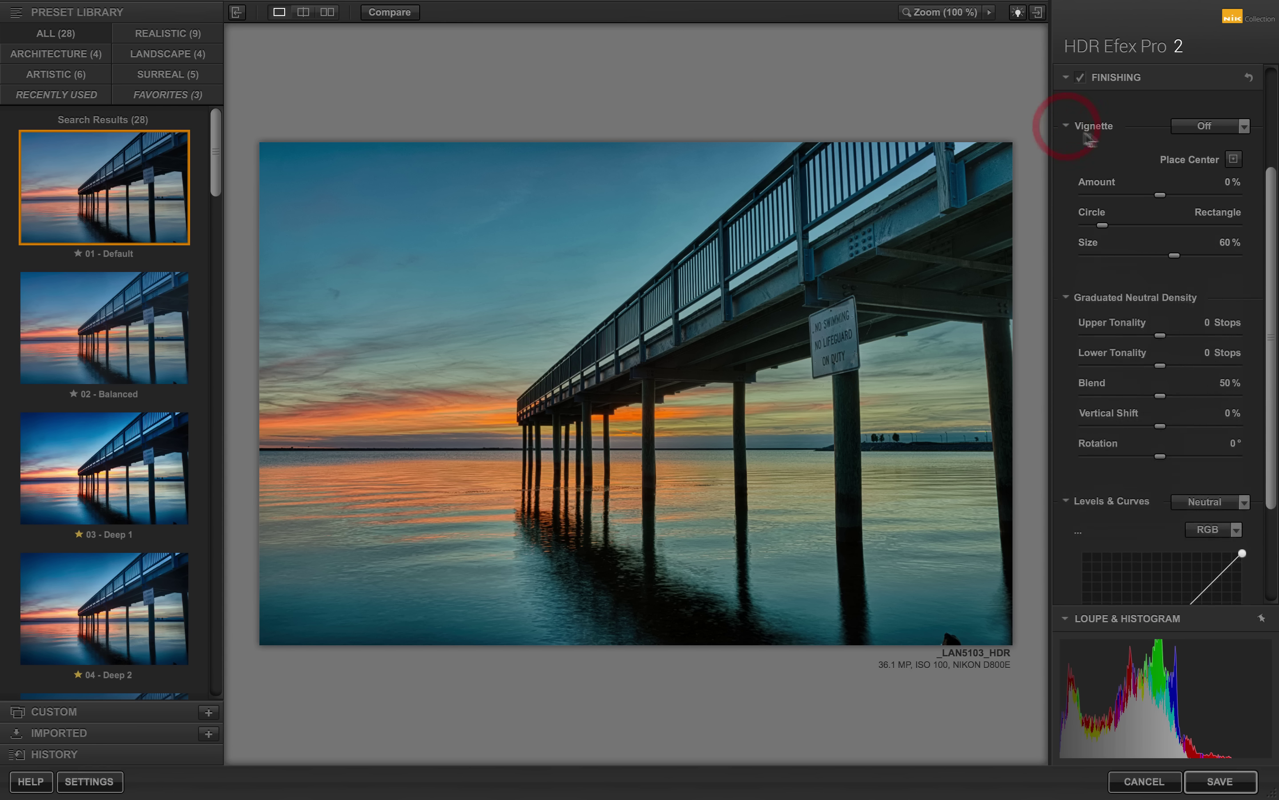
{"action": "left_click", "coordinate": [1243, 126]}
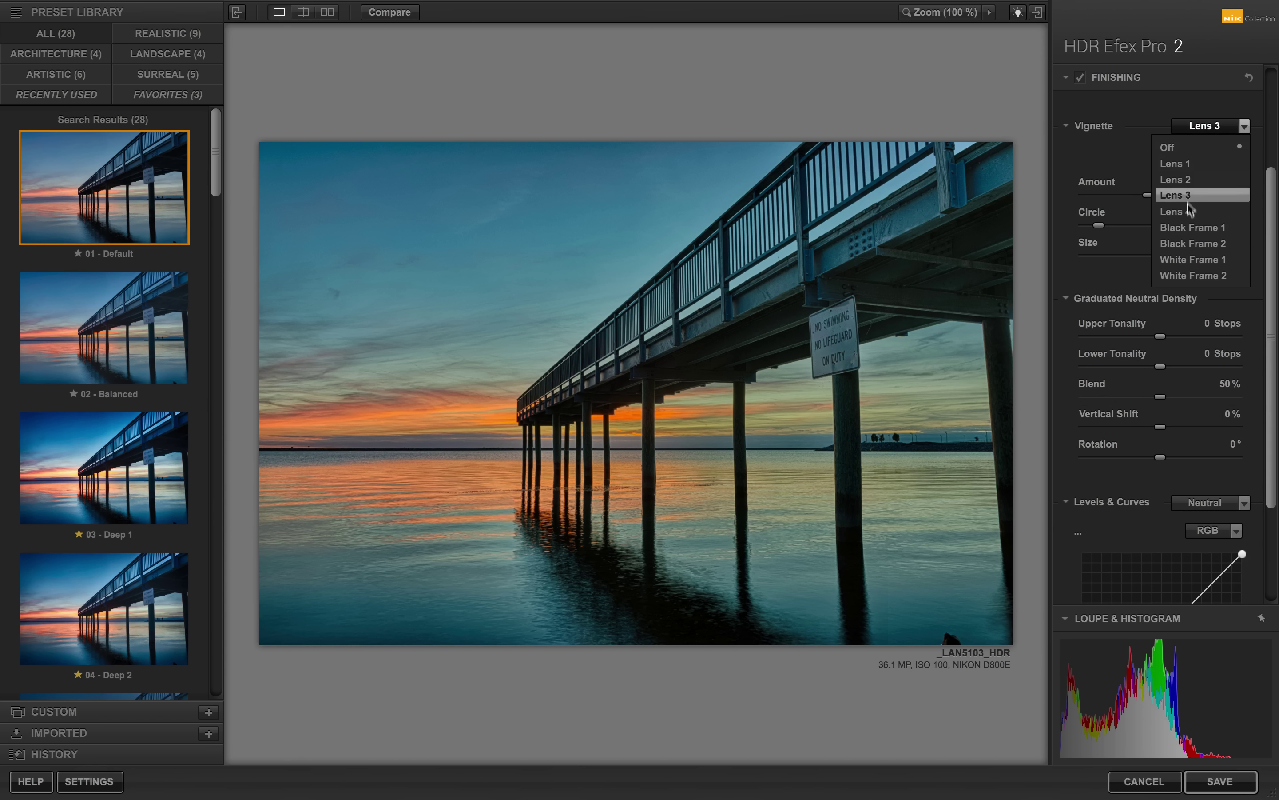
{"action": "left_click", "coordinate": [1190, 227]}
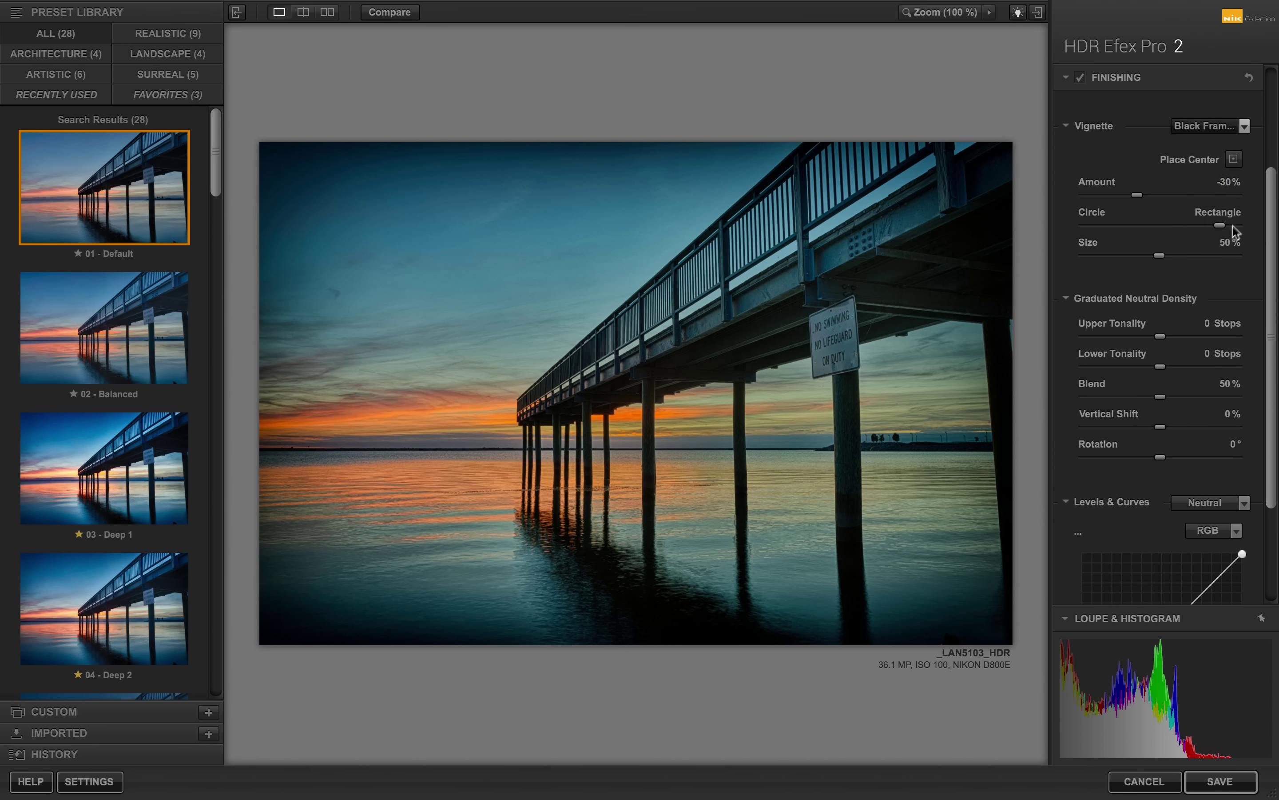
{"action": "left_click", "coordinate": [1066, 126]}
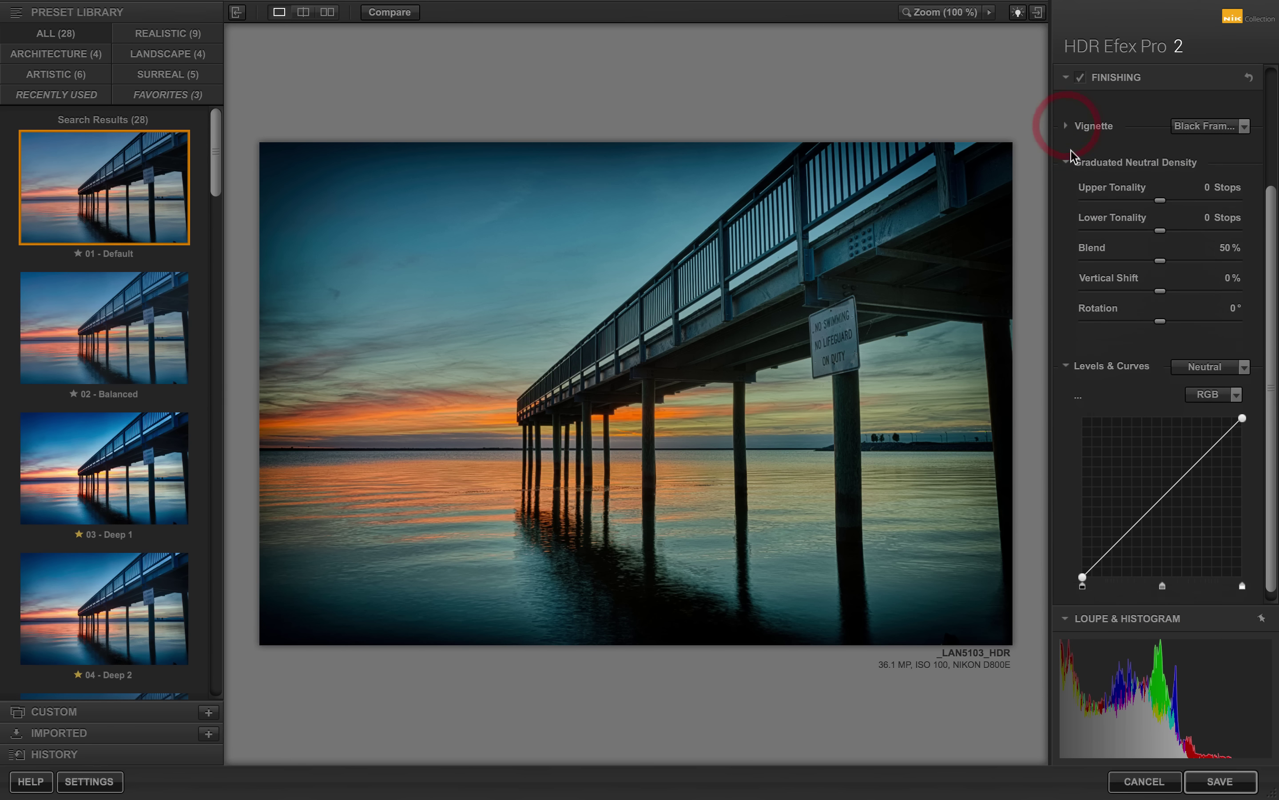
{"action": "left_click", "coordinate": [1068, 127]}
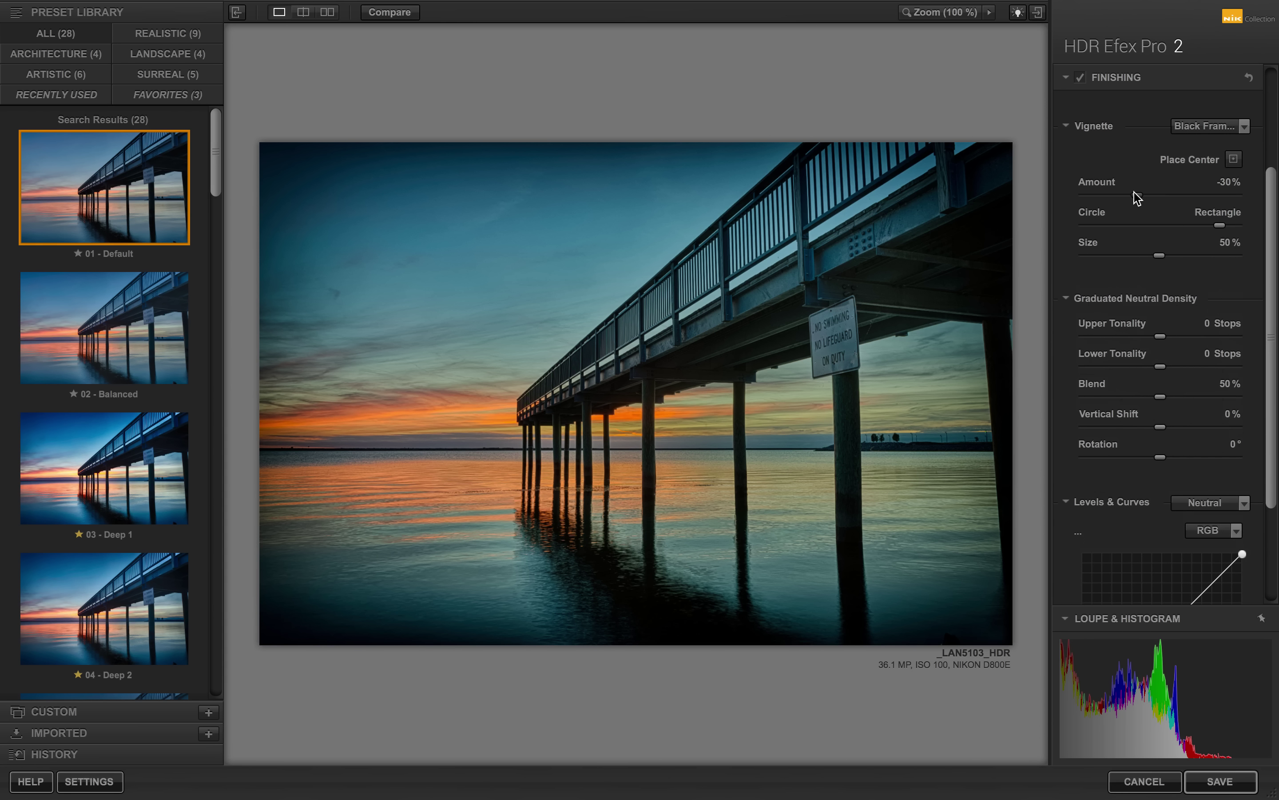
Try the vignette with a -49% amount, a rounder shape and a 42% size, and turn the vignette off
{"action": "mouse_move", "coordinate": [1137, 199]}
{"action": "left_mouse_down"}
{"action": "mouse_move", "coordinate": [1180, 198]}
{"action": "mouse_move", "coordinate": [1122, 197]}
{"action": "left_mouse_up"}
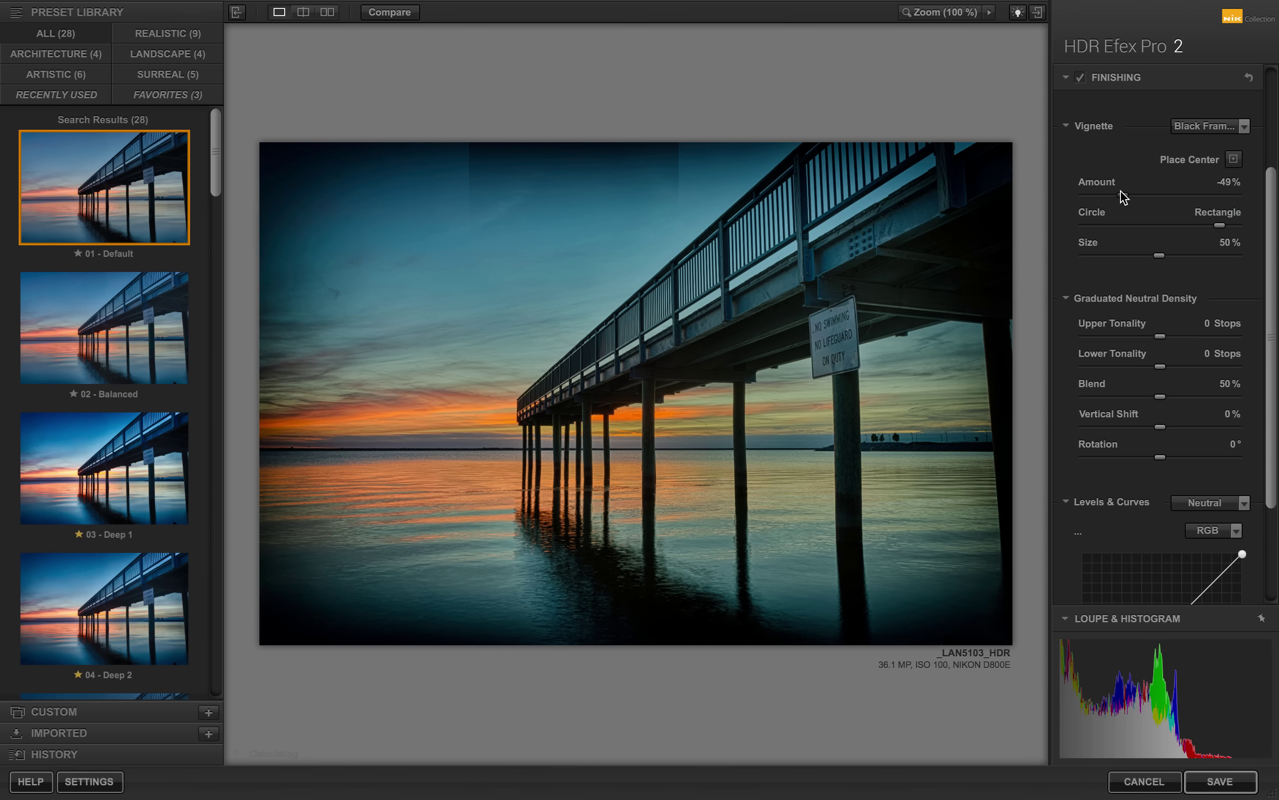
{"action": "left_click_drag", "start_coordinate": [1209, 223], "coordinate": [1146, 256]}
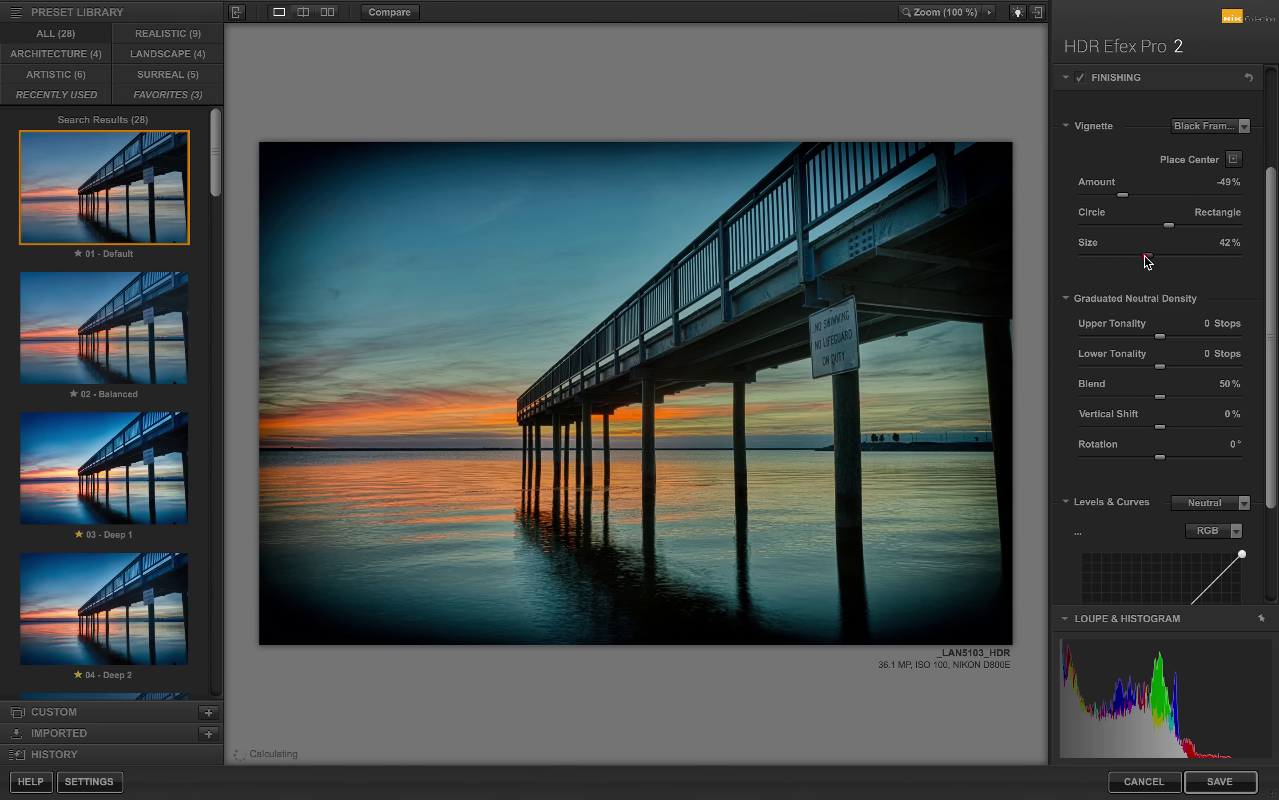
{"action": "left_click", "coordinate": [1205, 127]}
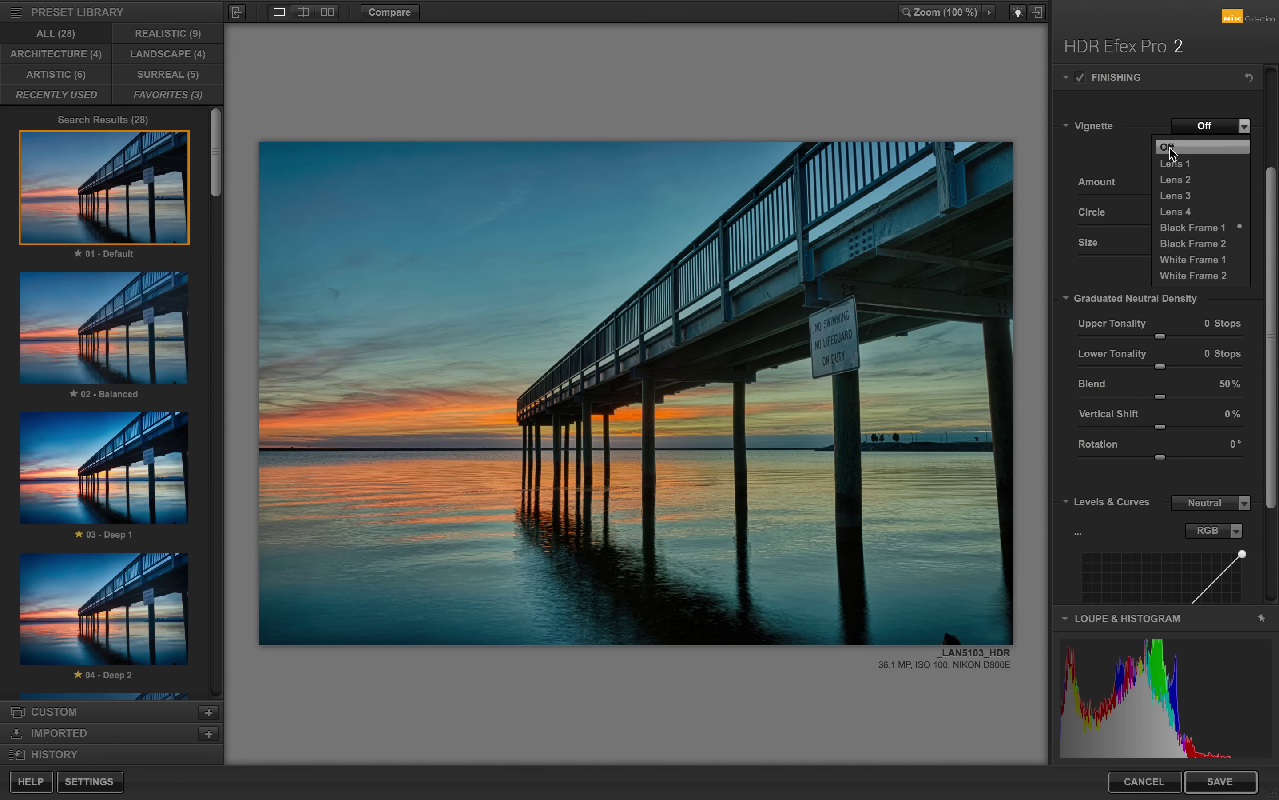
{"action": "left_click", "coordinate": [1169, 148]}
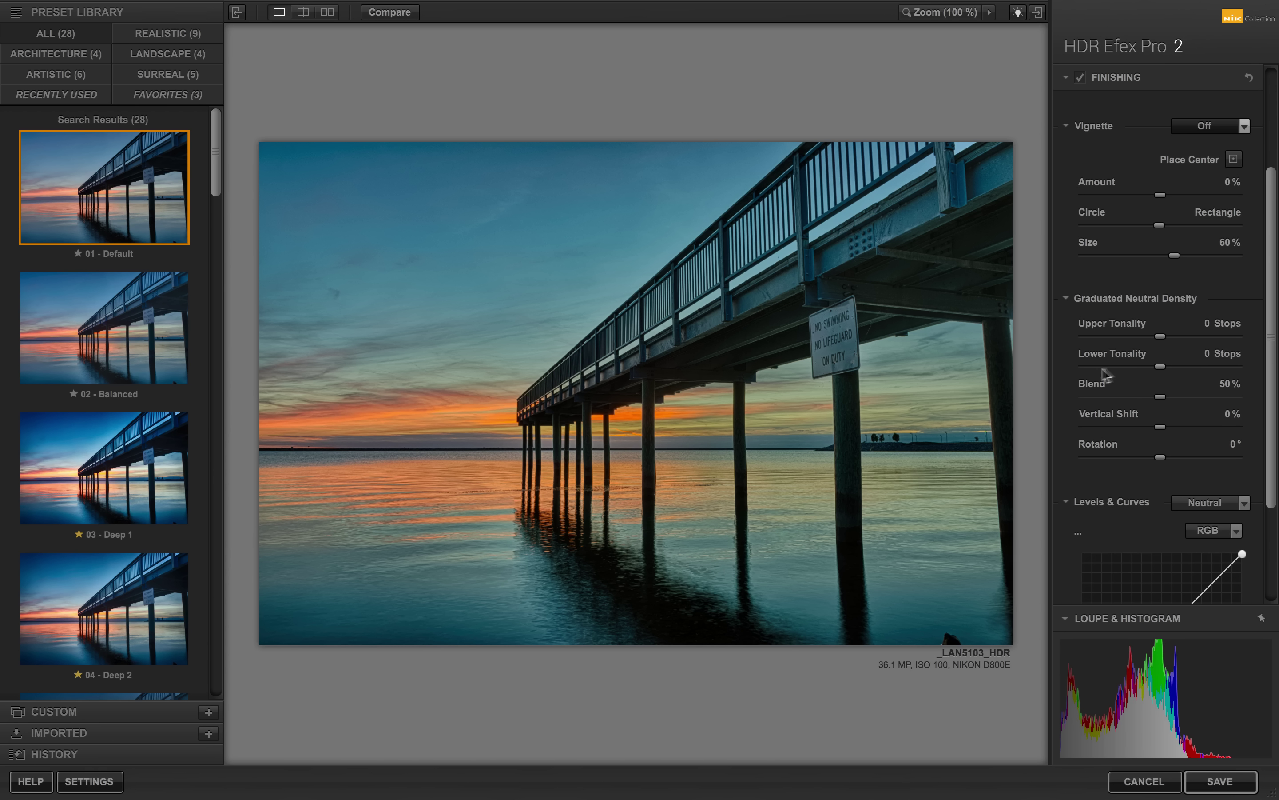
Test brightening and darkening the Graduated Neutral Density's upper half, ending at Upper Tonality -2.77 stops and Blend 0%
{"action": "left_click_drag", "start_coordinate": [1161, 338], "coordinate": [1207, 336]}
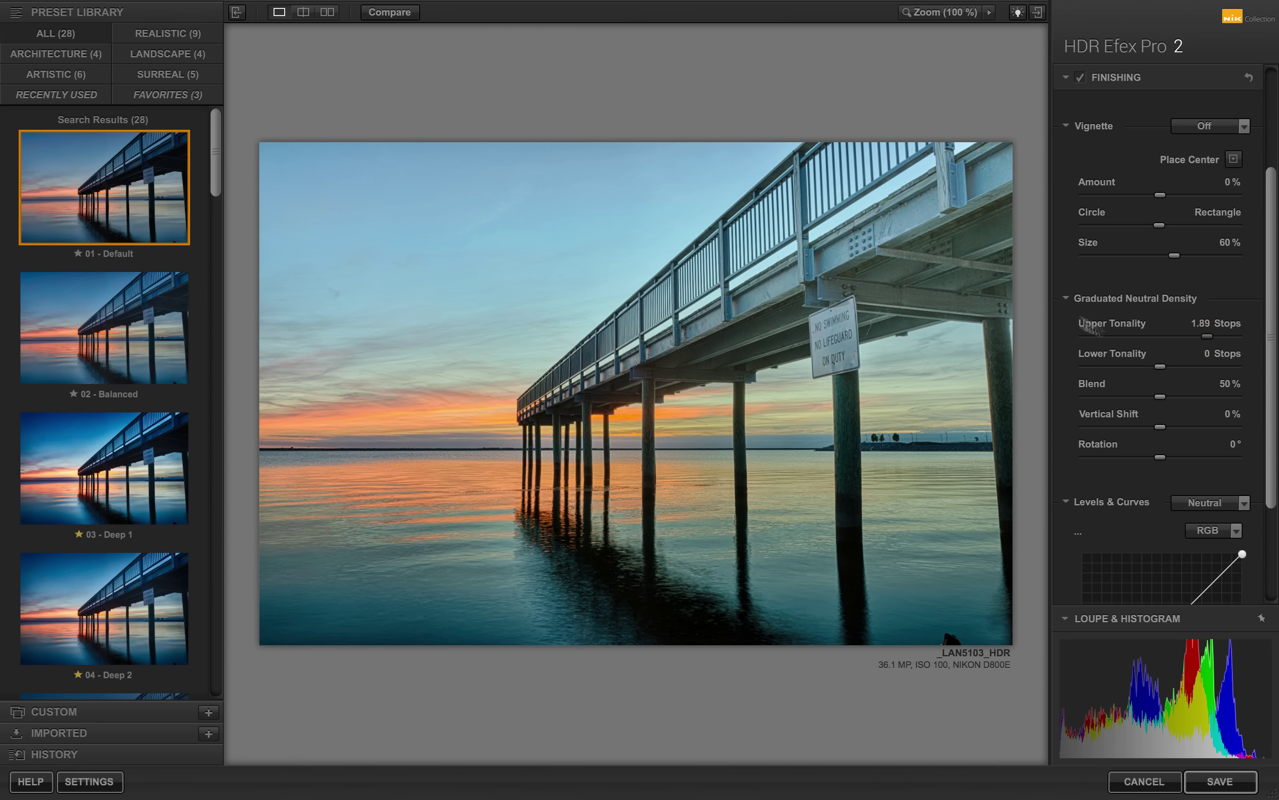
{"action": "left_click_drag", "start_coordinate": [1208, 338], "coordinate": [1092, 342]}
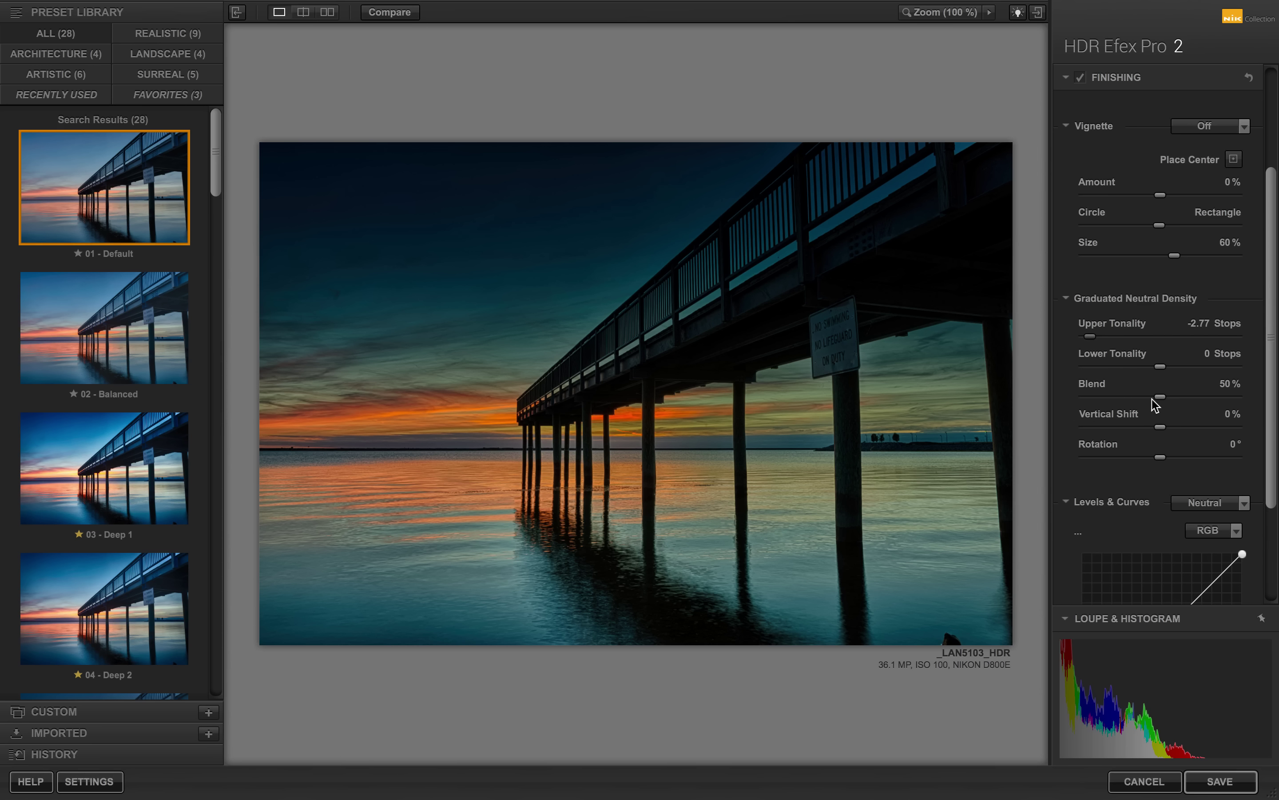
{"action": "left_click_drag", "start_coordinate": [1161, 402], "coordinate": [1263, 401]}
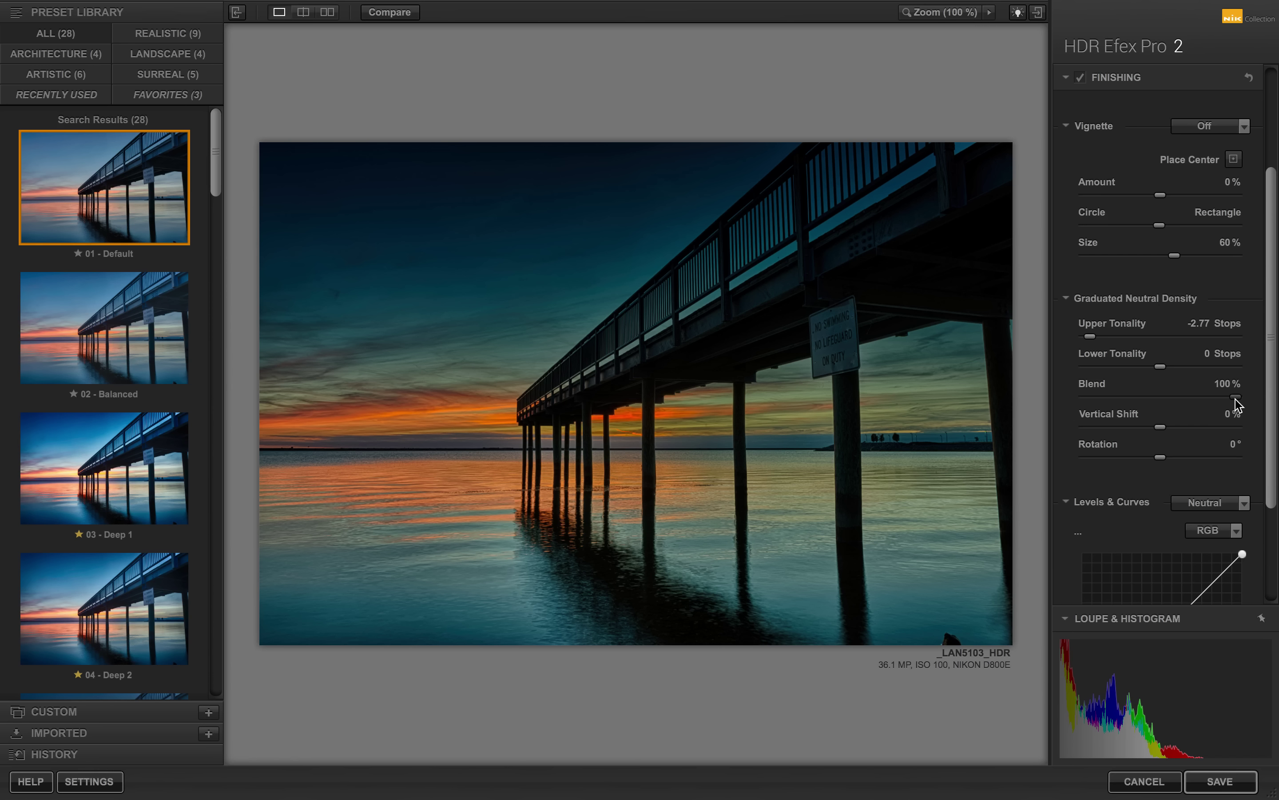
{"action": "left_click_drag", "start_coordinate": [1238, 405], "coordinate": [1076, 405]}
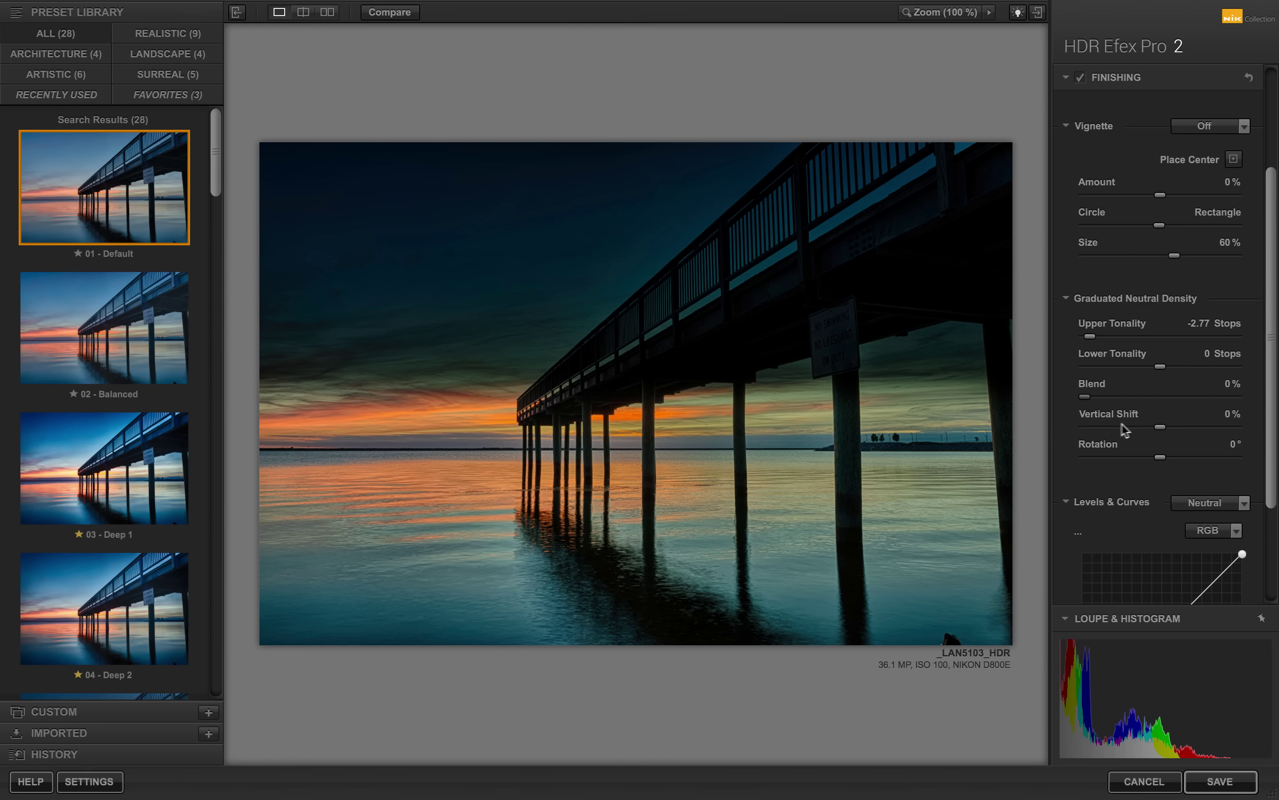
Set the graduated filter's Vertical Shift to -2% and Rotation to 3°, and reset Upper Tonality to 0 stops
{"action": "mouse_move", "coordinate": [1155, 424]}
{"action": "left_mouse_down"}
{"action": "mouse_move", "coordinate": [1180, 422]}
{"action": "mouse_move", "coordinate": [1119, 428]}
{"action": "mouse_move", "coordinate": [1168, 426]}
{"action": "left_mouse_up"}
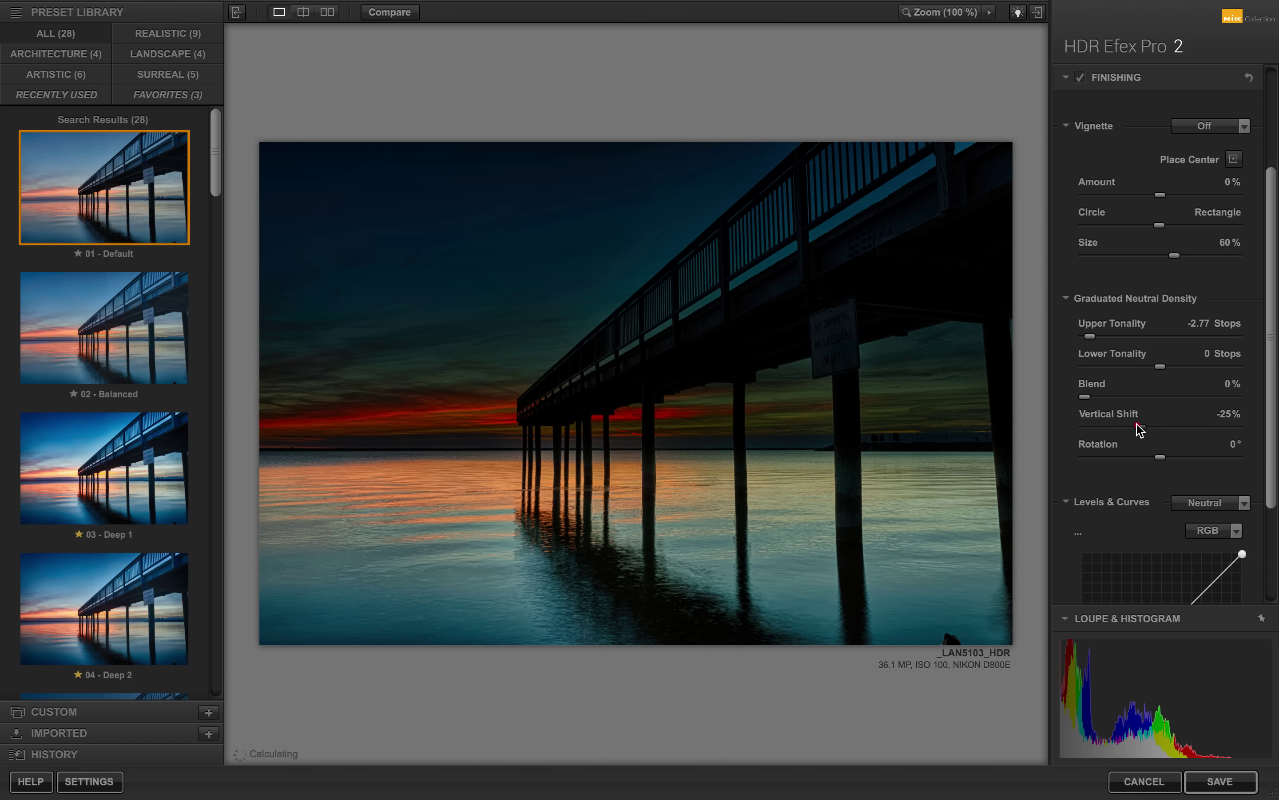
{"action": "left_click_drag", "start_coordinate": [1140, 430], "coordinate": [1121, 462]}
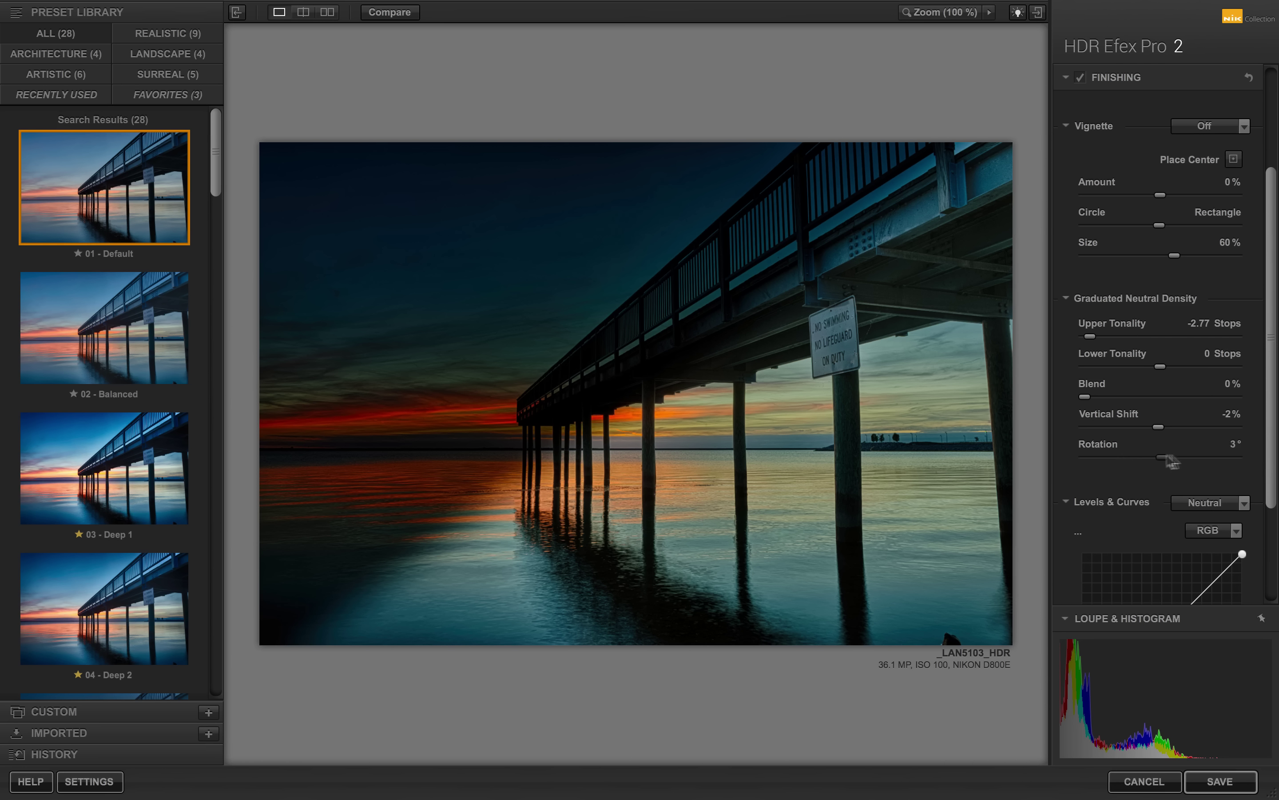
{"action": "mouse_move", "coordinate": [1171, 460]}
{"action": "left_mouse_down"}
{"action": "mouse_move", "coordinate": [1197, 462]}
{"action": "mouse_move", "coordinate": [1161, 458]}
{"action": "left_mouse_up"}
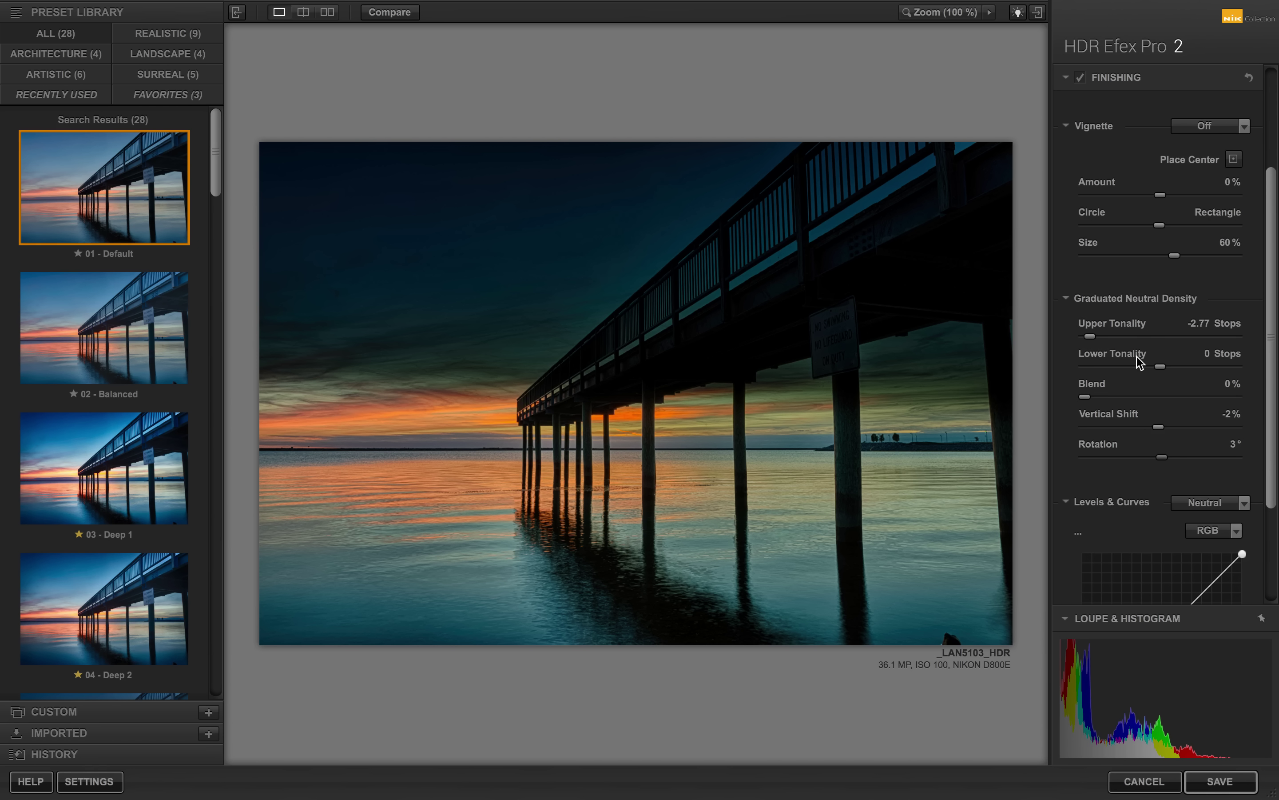
{"action": "double_click", "coordinate": [1094, 339]}
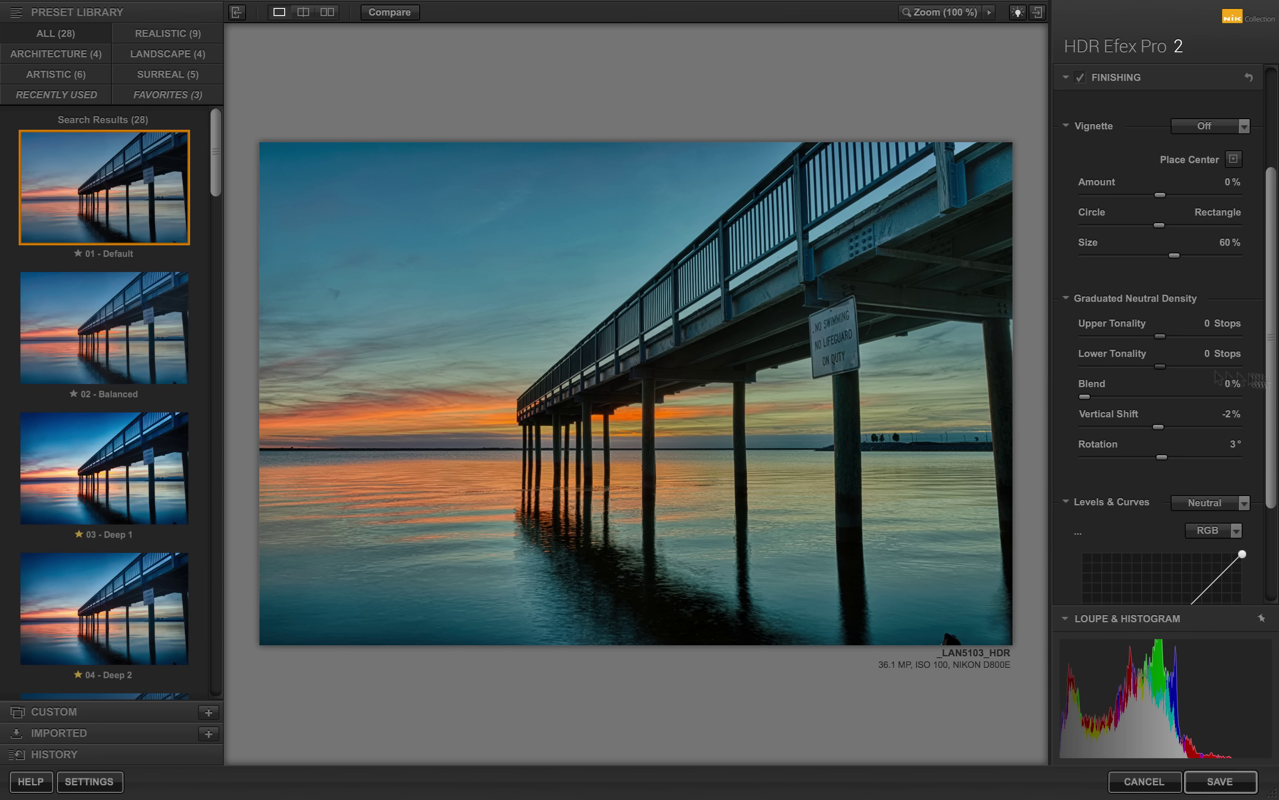
{"action": "mouse_move", "coordinate": [1161, 370]}
{"action": "left_mouse_down"}
{"action": "mouse_move", "coordinate": [1111, 371]}
{"action": "mouse_move", "coordinate": [1212, 373]}
{"action": "mouse_move", "coordinate": [1161, 370]}
{"action": "left_mouse_up"}
Preview the Levels & Curves presets on the image and keep Neutral
{"action": "scroll", "coordinate": [1194, 452], "scroll_direction": "down", "scroll_amount": 4}
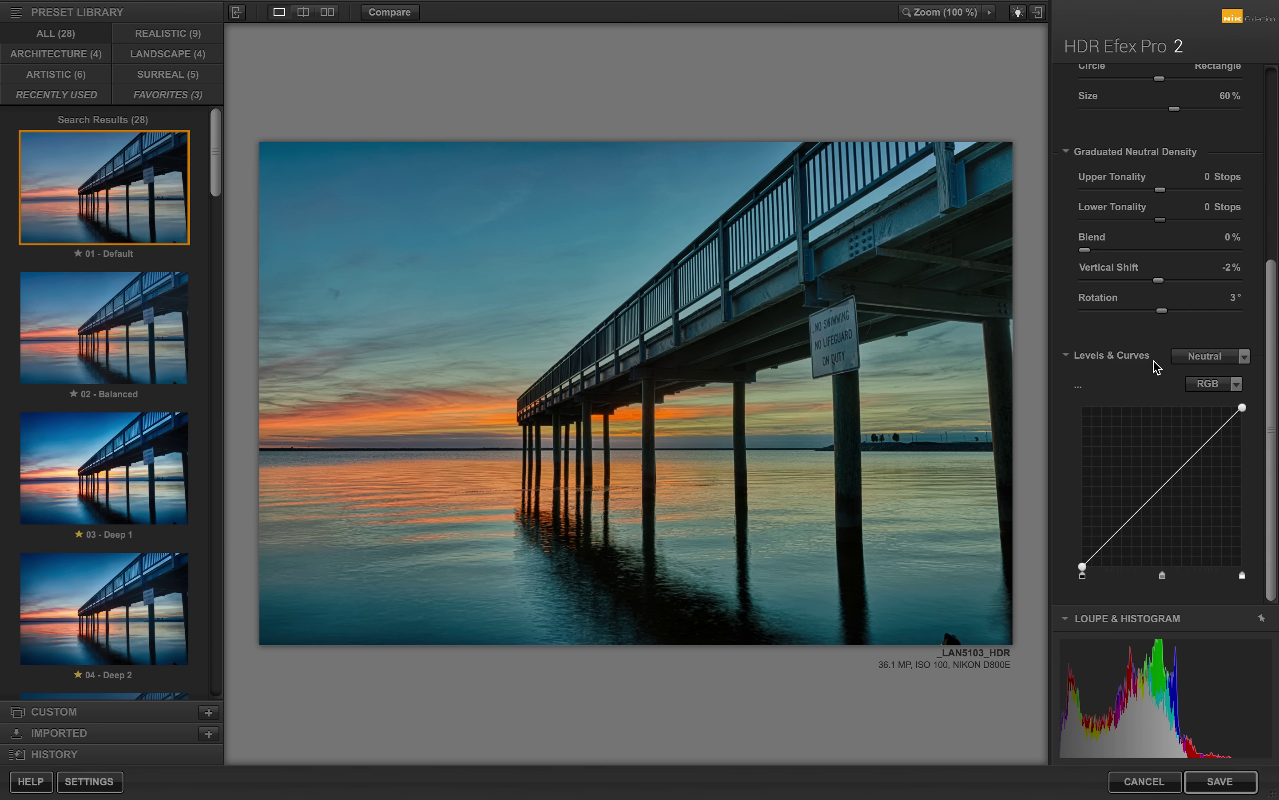
{"action": "left_click", "coordinate": [1246, 357]}
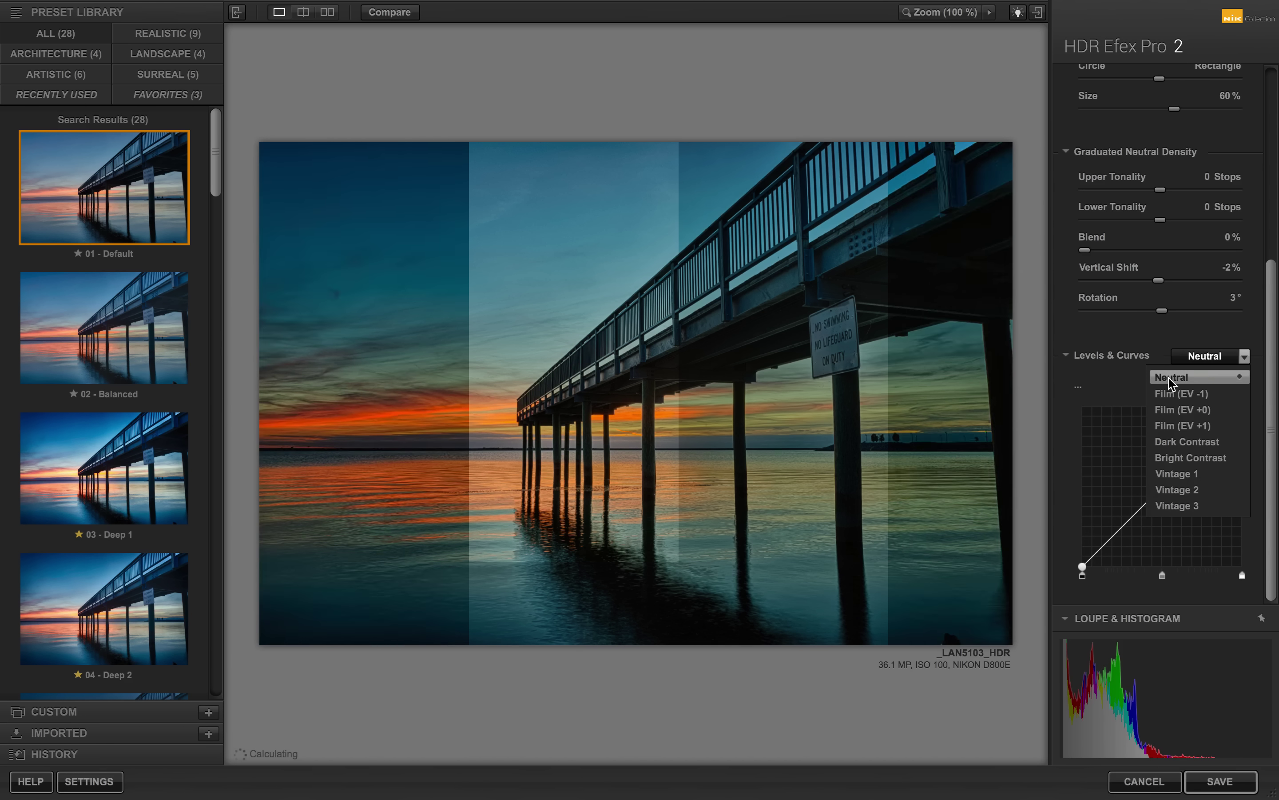
{"action": "left_click", "coordinate": [1169, 378]}
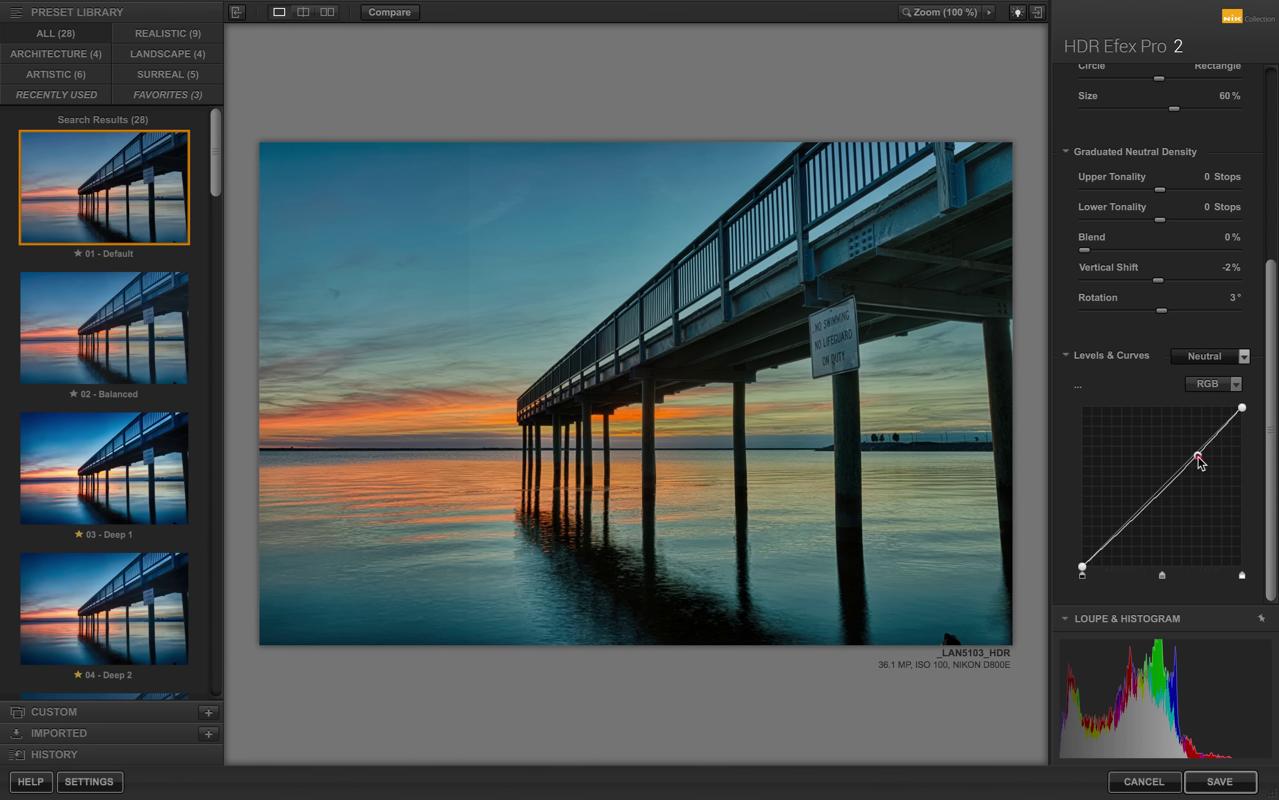
Try an RGB curve with a lowered highlight point and a raised shadow point, and remove both points
{"action": "left_click_drag", "start_coordinate": [1199, 457], "coordinate": [1207, 465]}
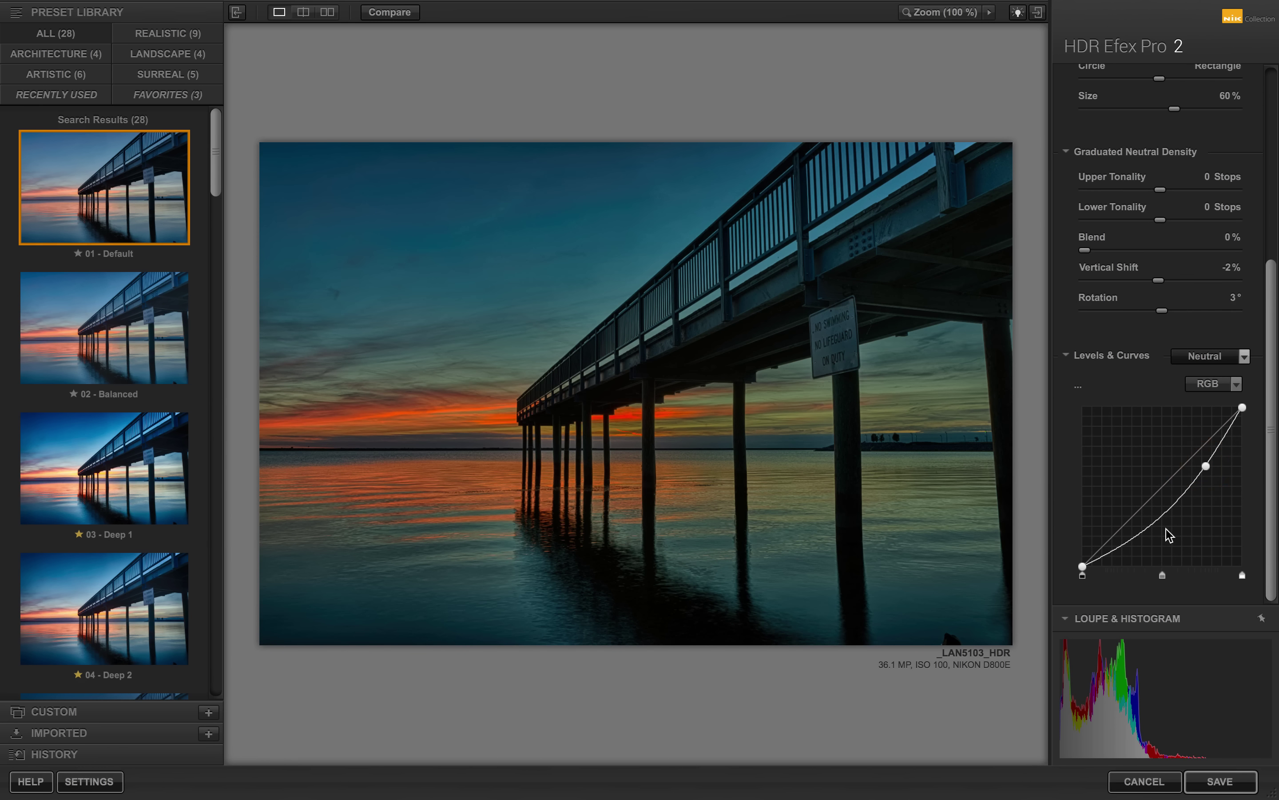
{"action": "left_click_drag", "start_coordinate": [1144, 530], "coordinate": [1135, 509]}
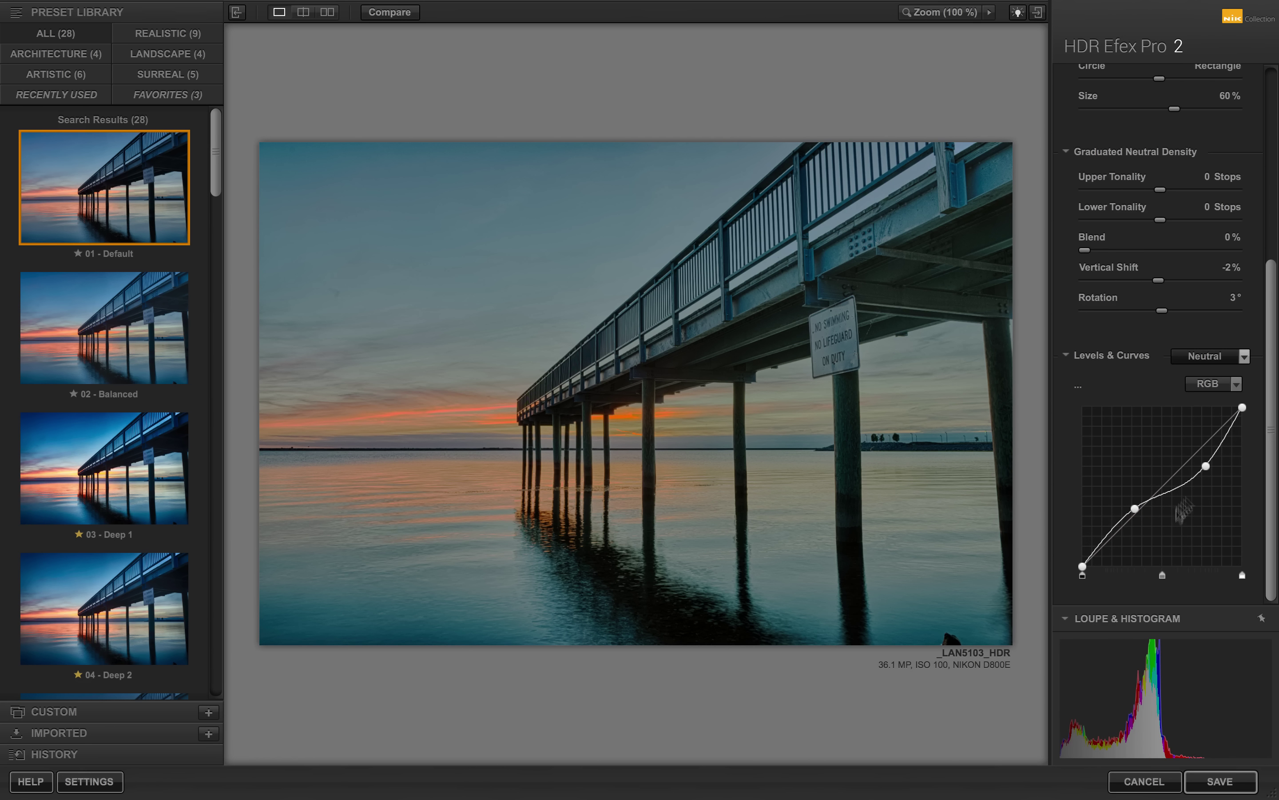
{"action": "left_click_drag", "start_coordinate": [1206, 466], "coordinate": [994, 468]}
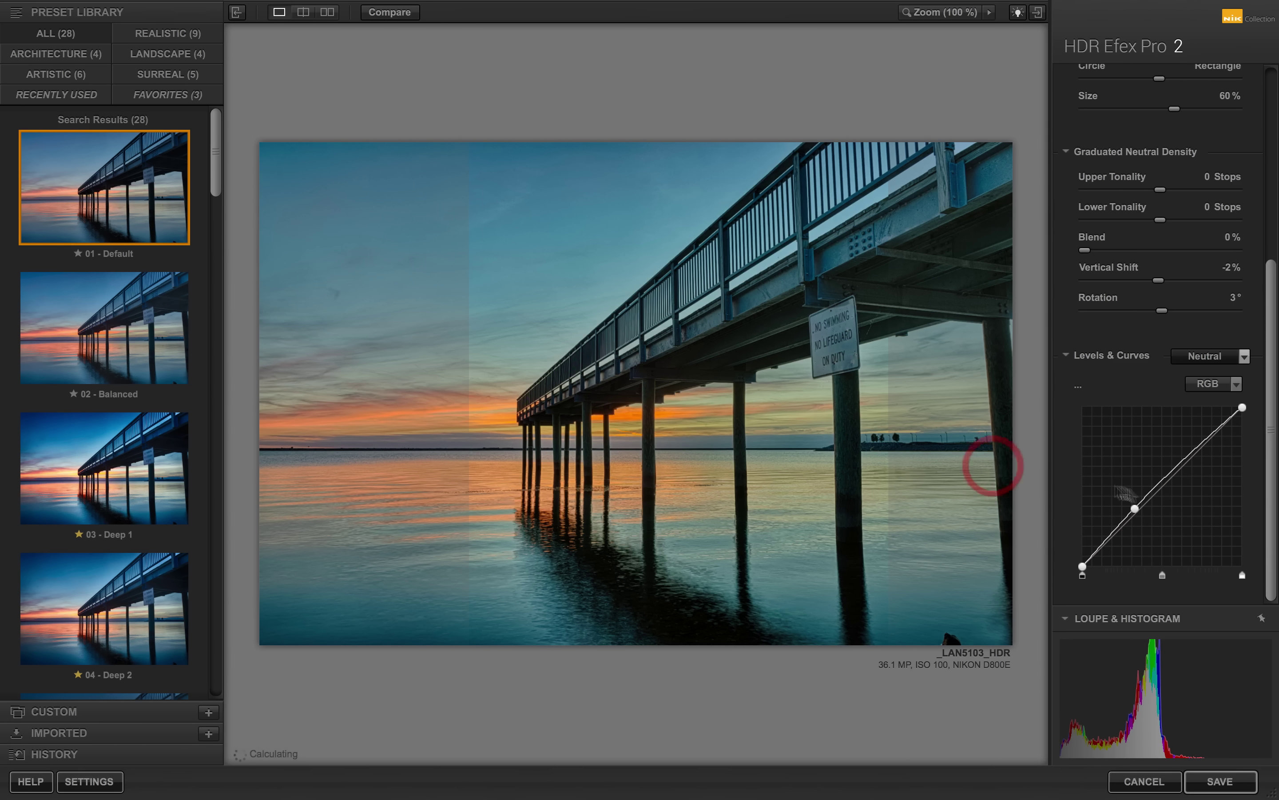
{"action": "left_click_drag", "start_coordinate": [1135, 511], "coordinate": [950, 486]}
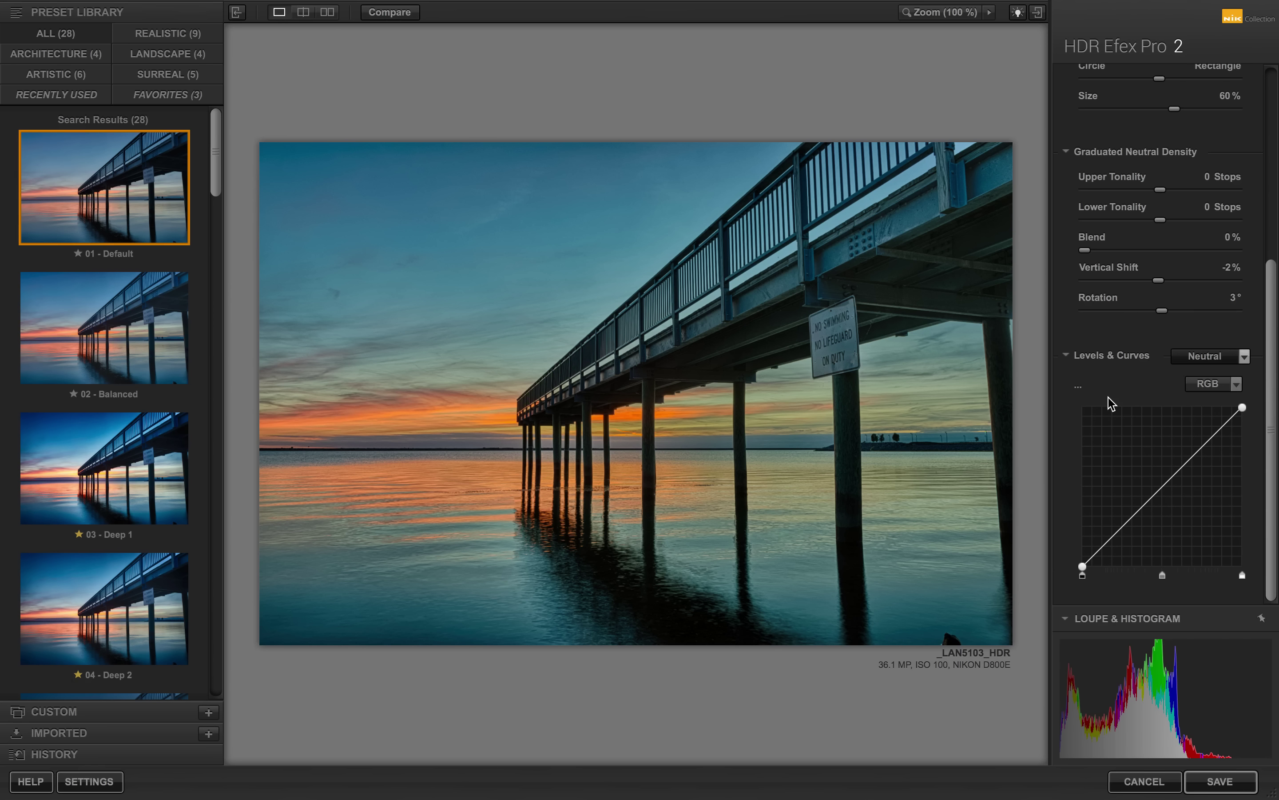
Collapse the Finishing adjustments, and inspect the image in the Loupe before collapsing the Loupe & Histogram section
{"action": "left_click", "coordinate": [1065, 353]}
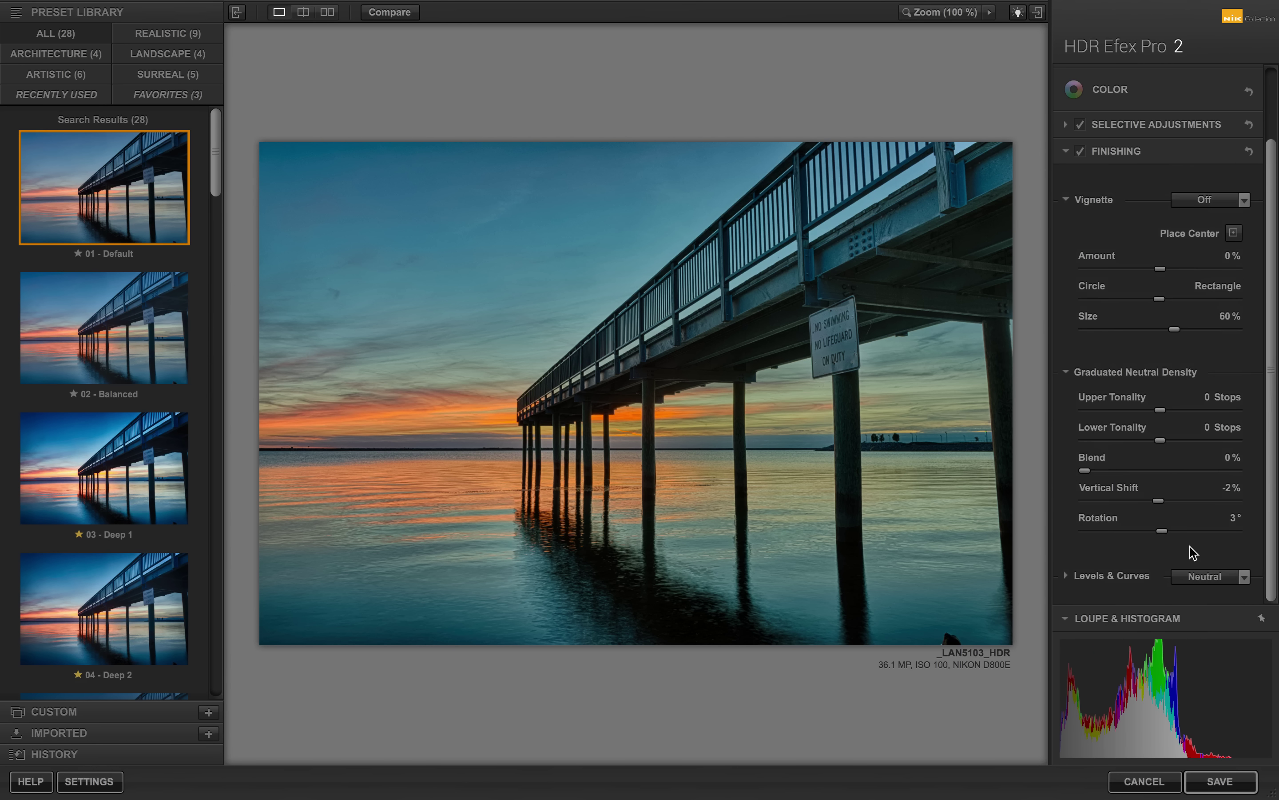
{"action": "left_click", "coordinate": [1204, 153]}
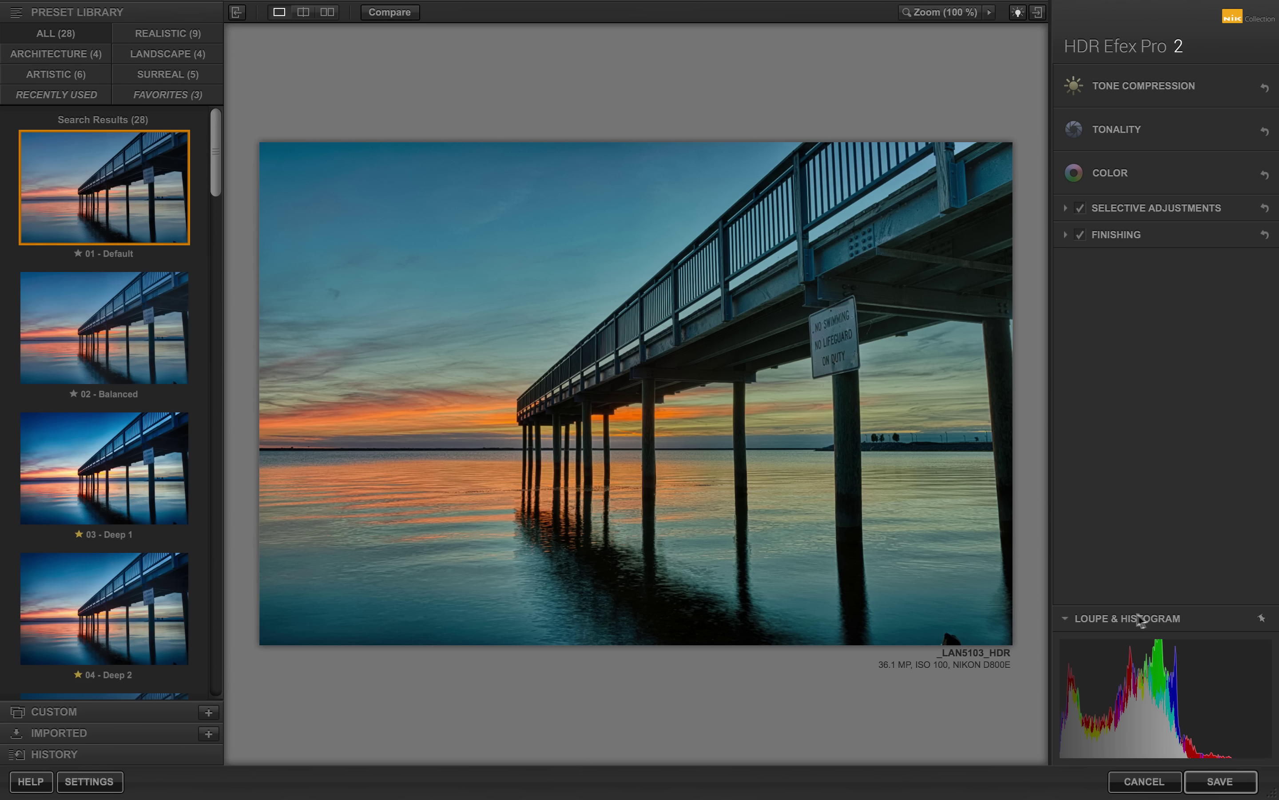
{"action": "mouse_move", "coordinate": [1210, 672]}
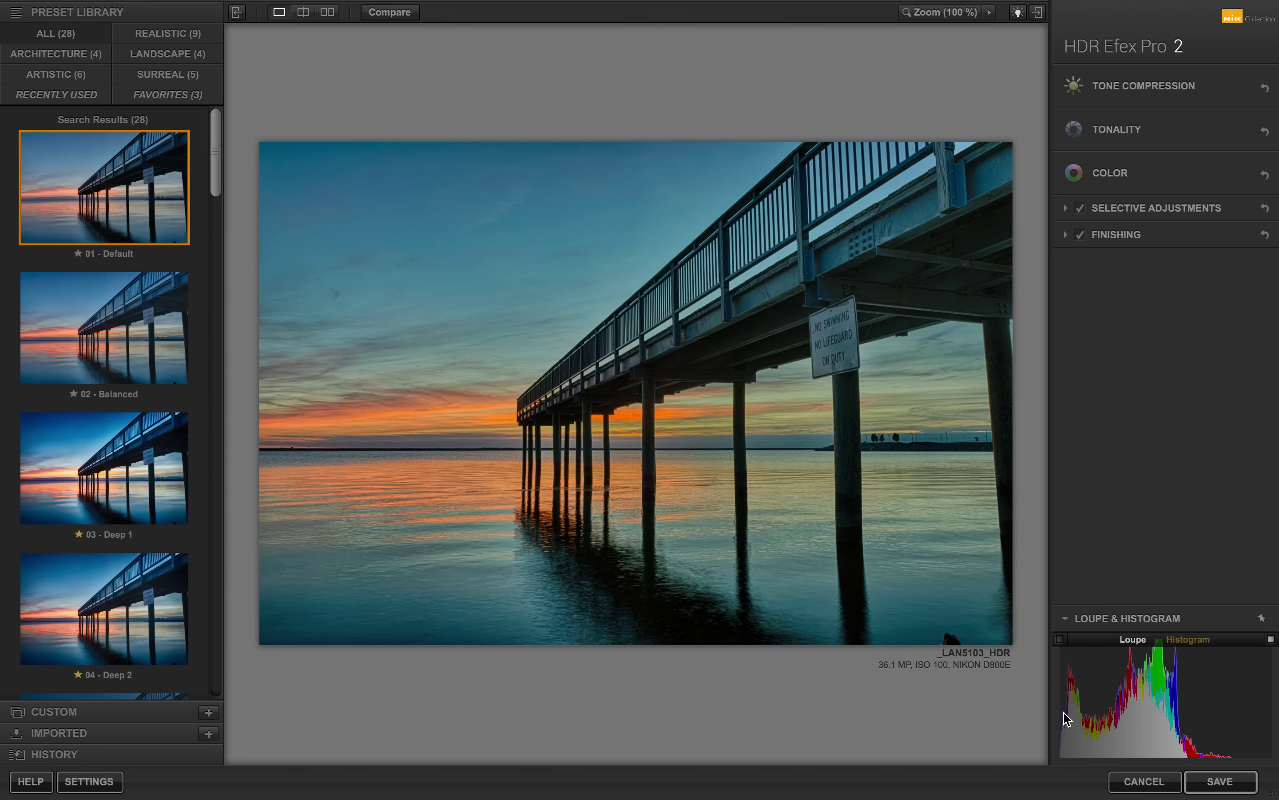
{"action": "left_click", "coordinate": [1133, 639]}
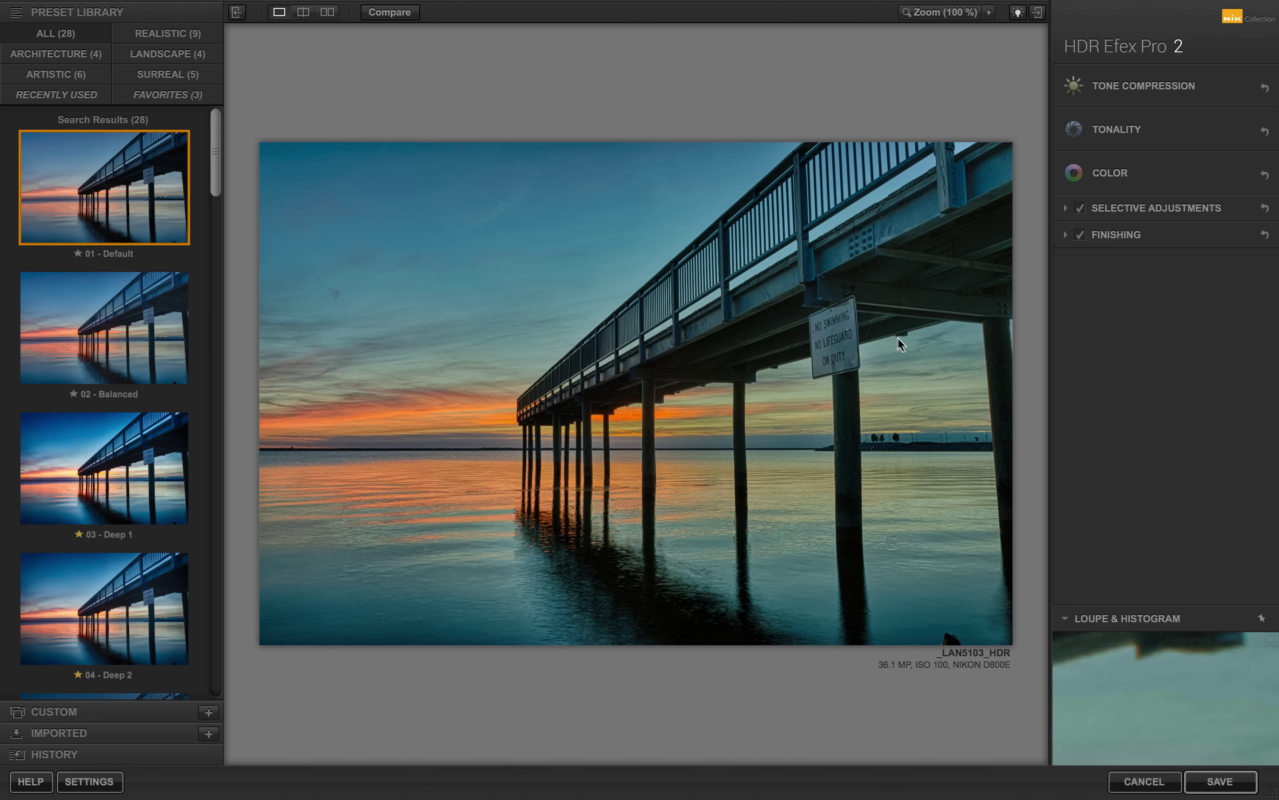
{"action": "left_click", "coordinate": [1063, 617]}
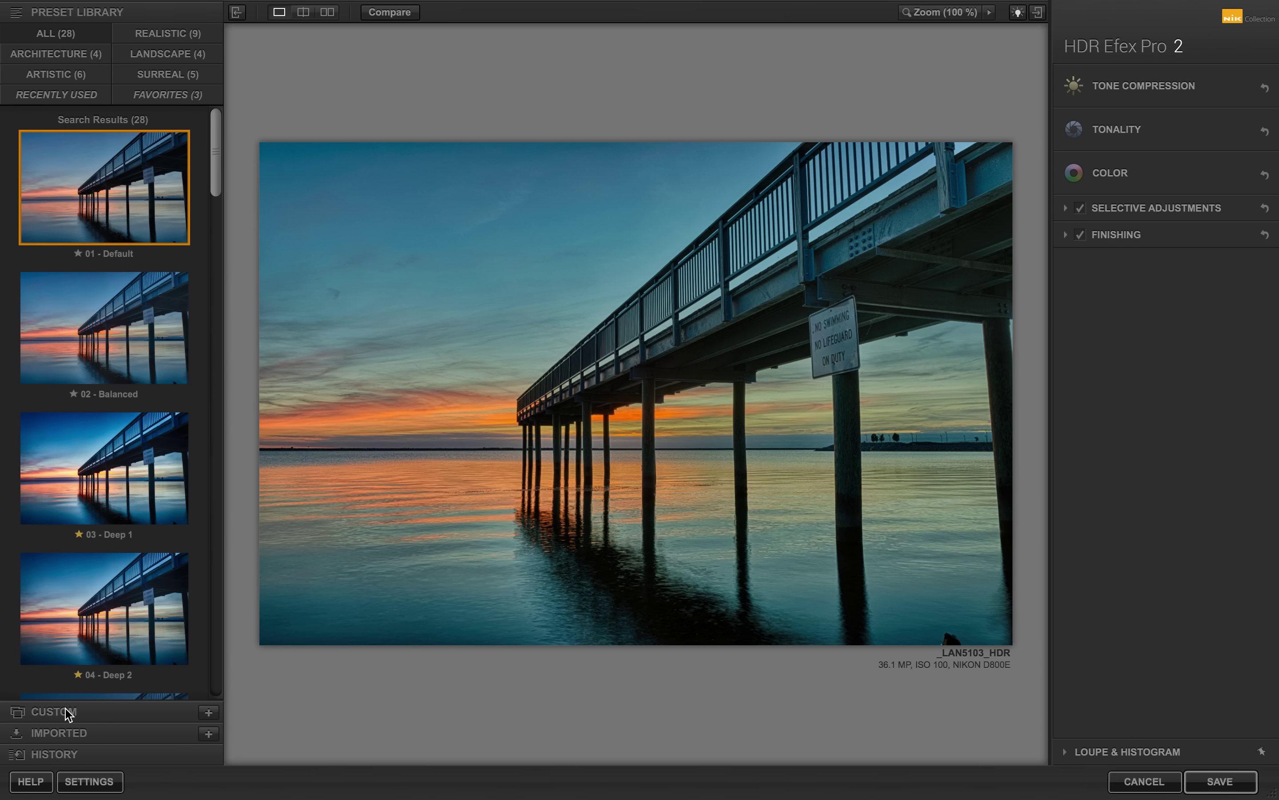
{"action": "left_click", "coordinate": [130, 713]}
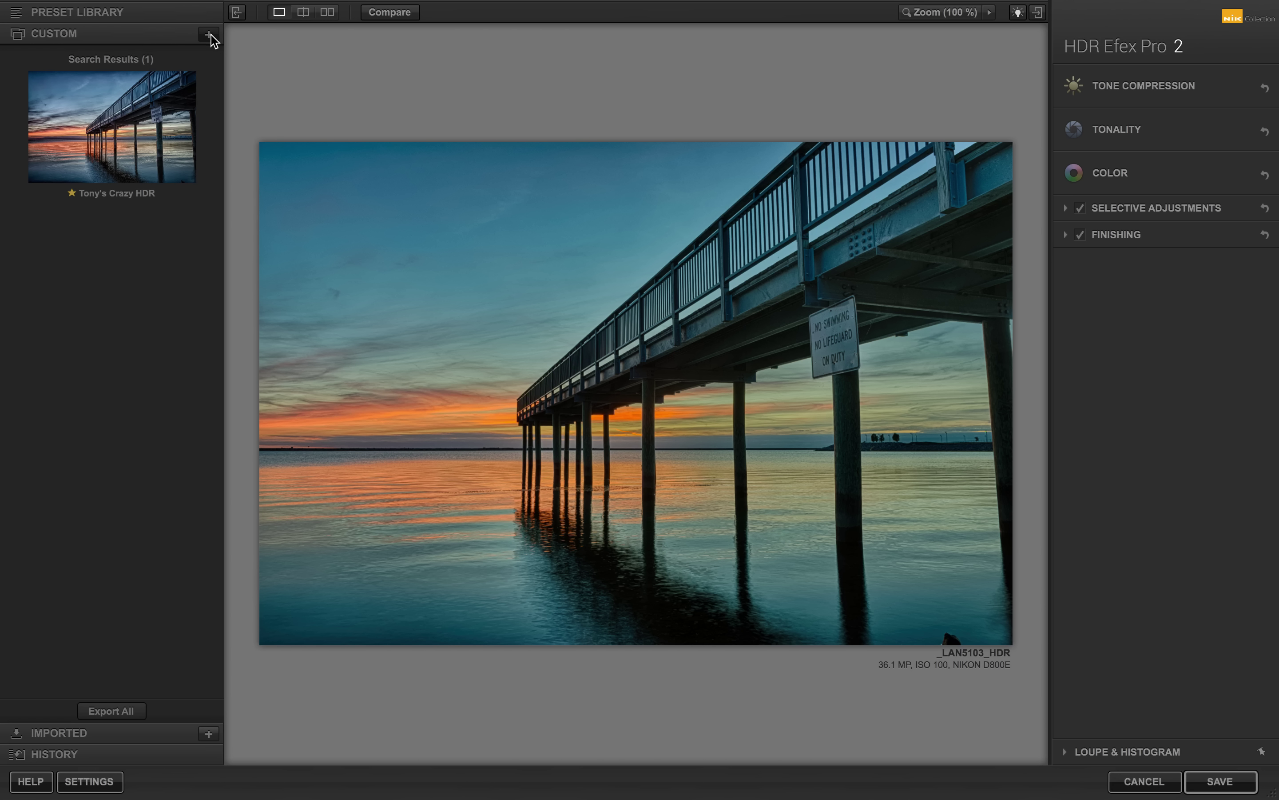
{"action": "left_click", "coordinate": [209, 35]}
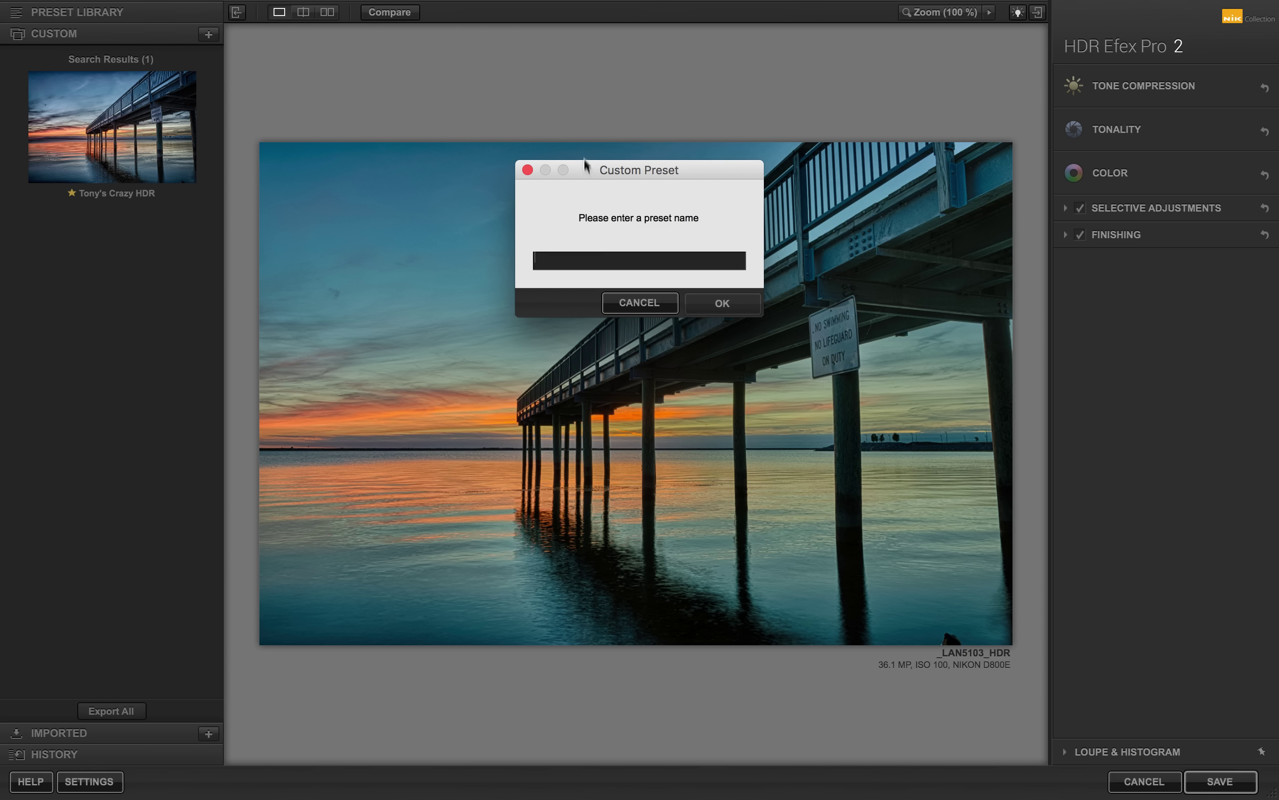
{"action": "left_click", "coordinate": [588, 265]}
{"action": "left_click", "coordinate": [564, 265]}
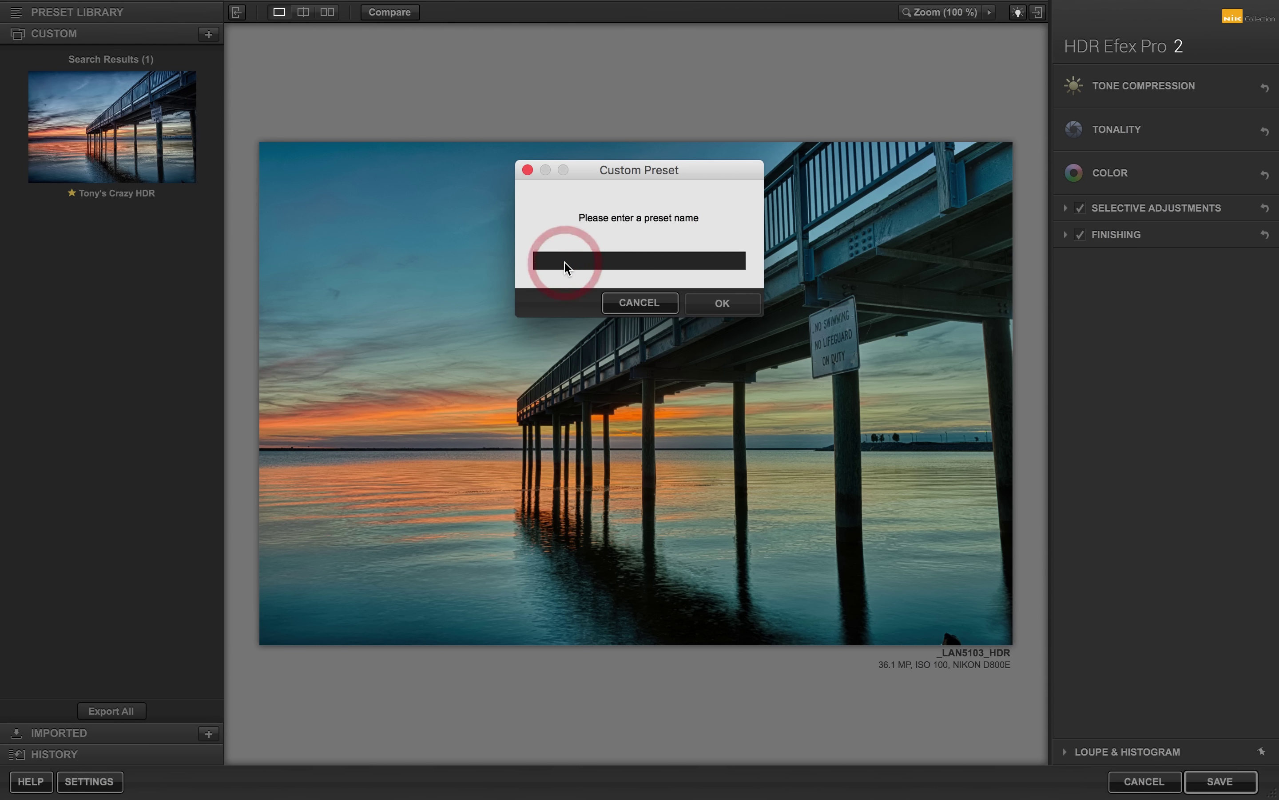
{"action": "key", "text": "d"}
{"action": "left_click", "coordinate": [642, 304]}
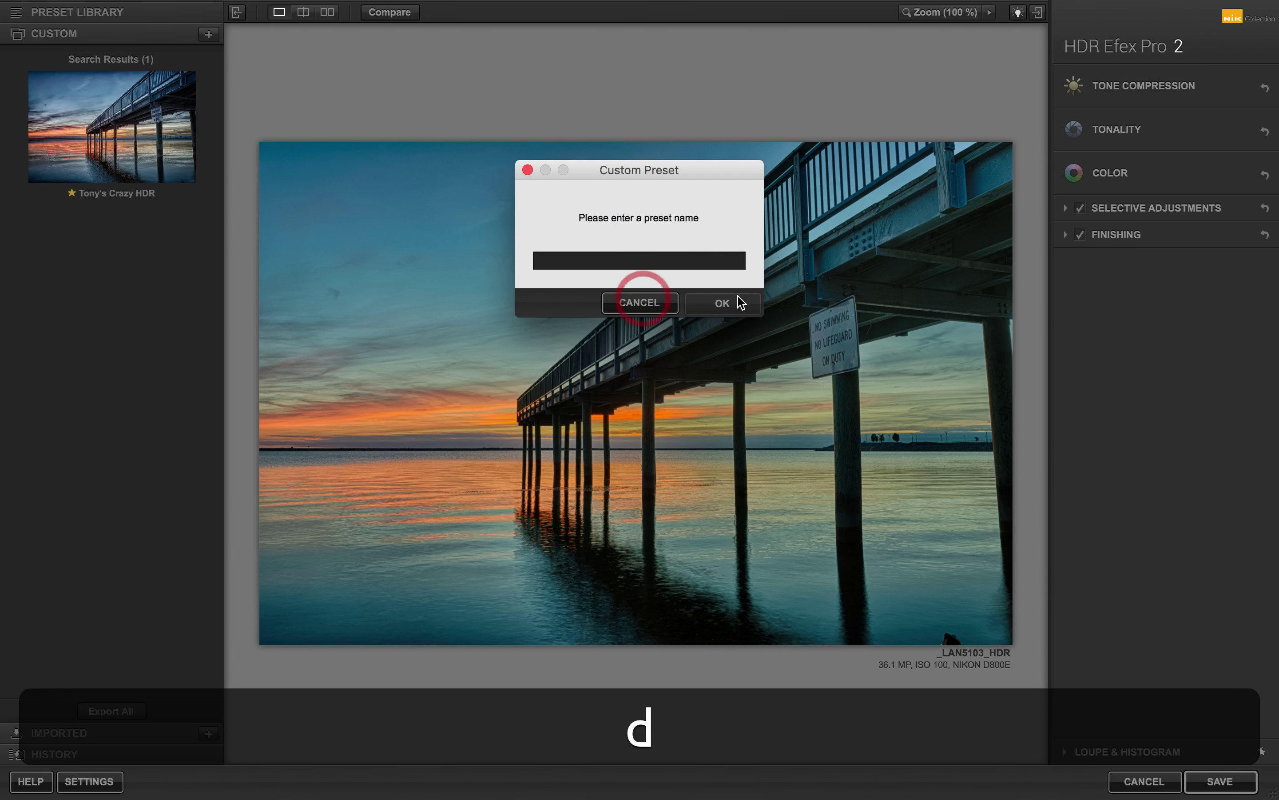
{"action": "left_click", "coordinate": [661, 299]}
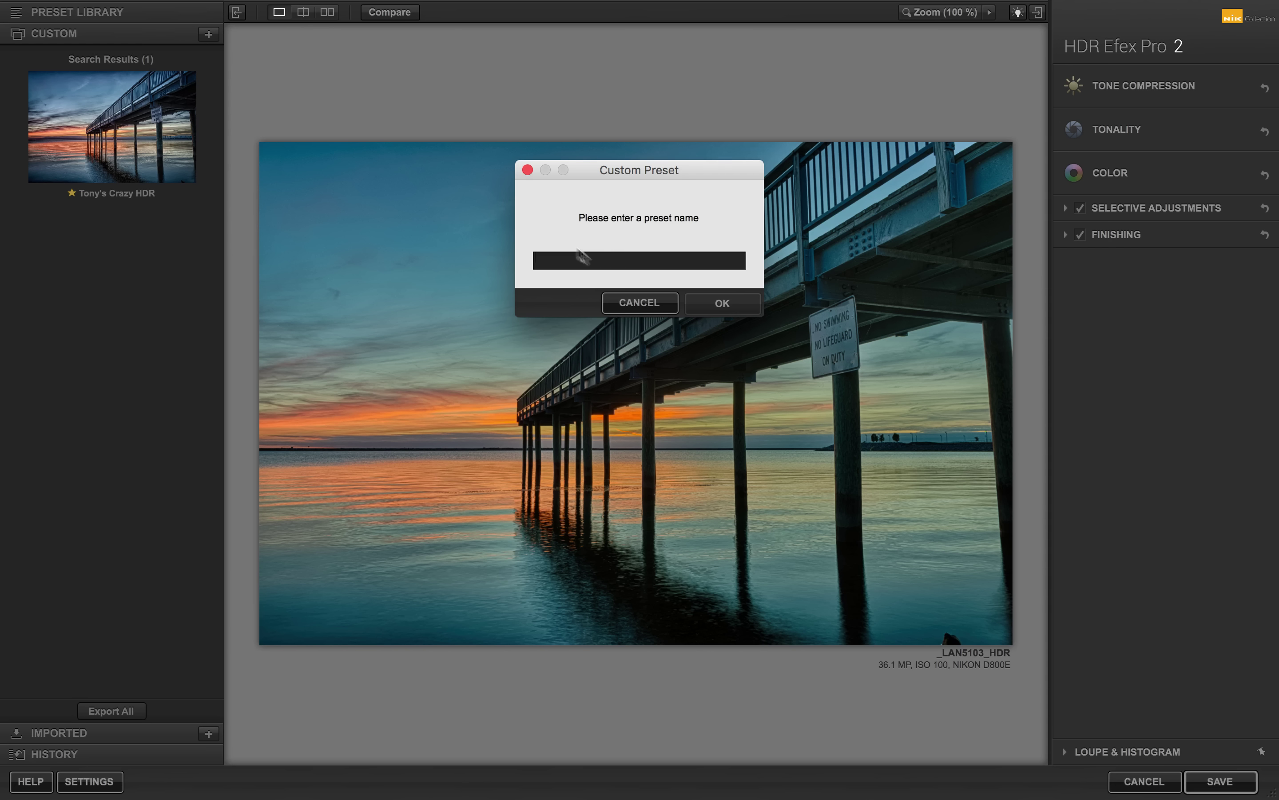
{"action": "left_click", "coordinate": [529, 169]}
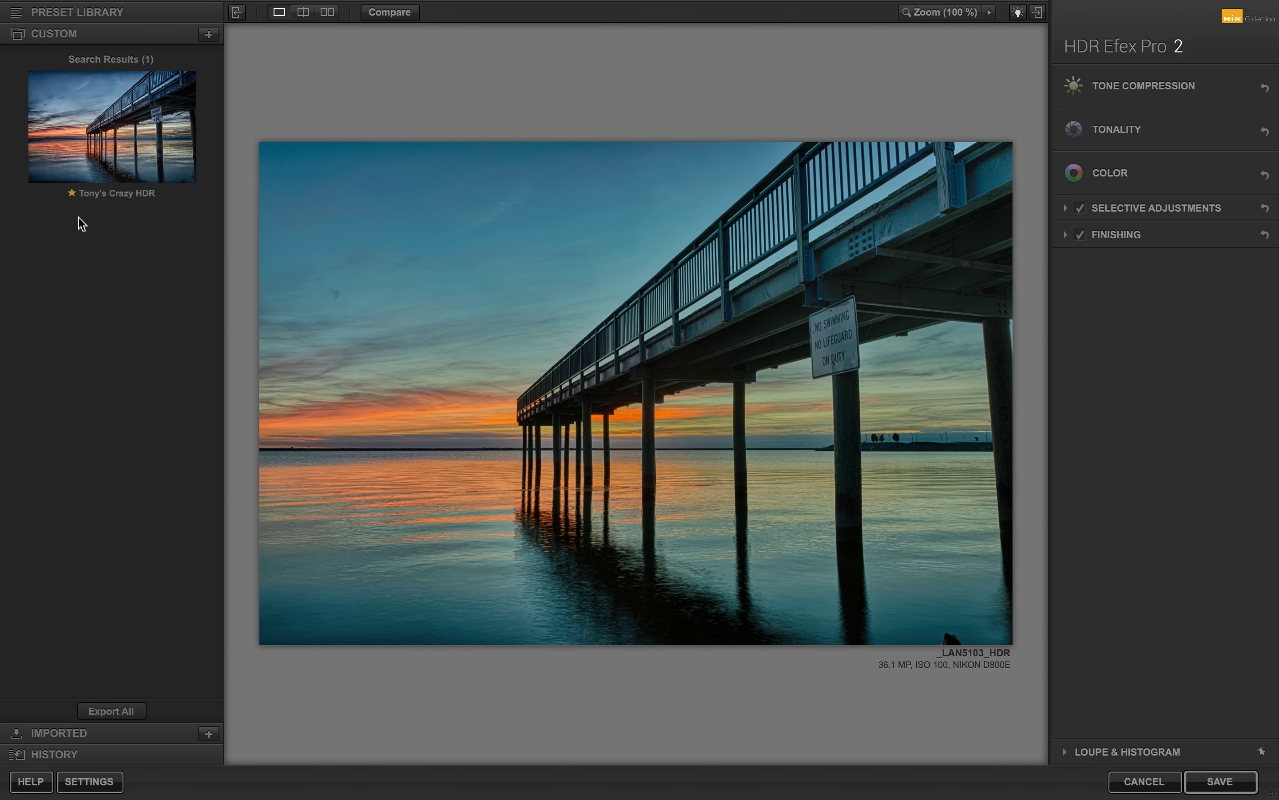
Look through the full preset library and show only the favorite presets
{"action": "mouse_move", "coordinate": [87, 200]}
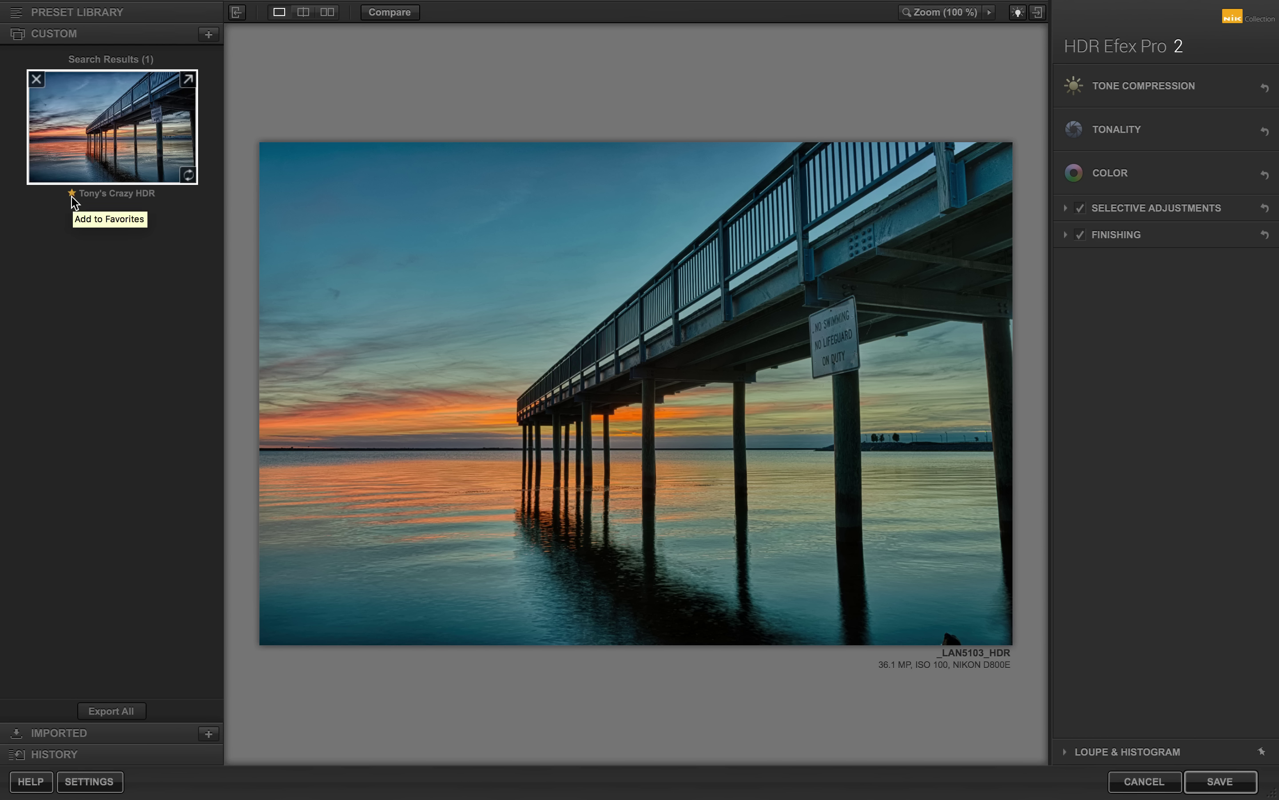
{"action": "left_click", "coordinate": [122, 15]}
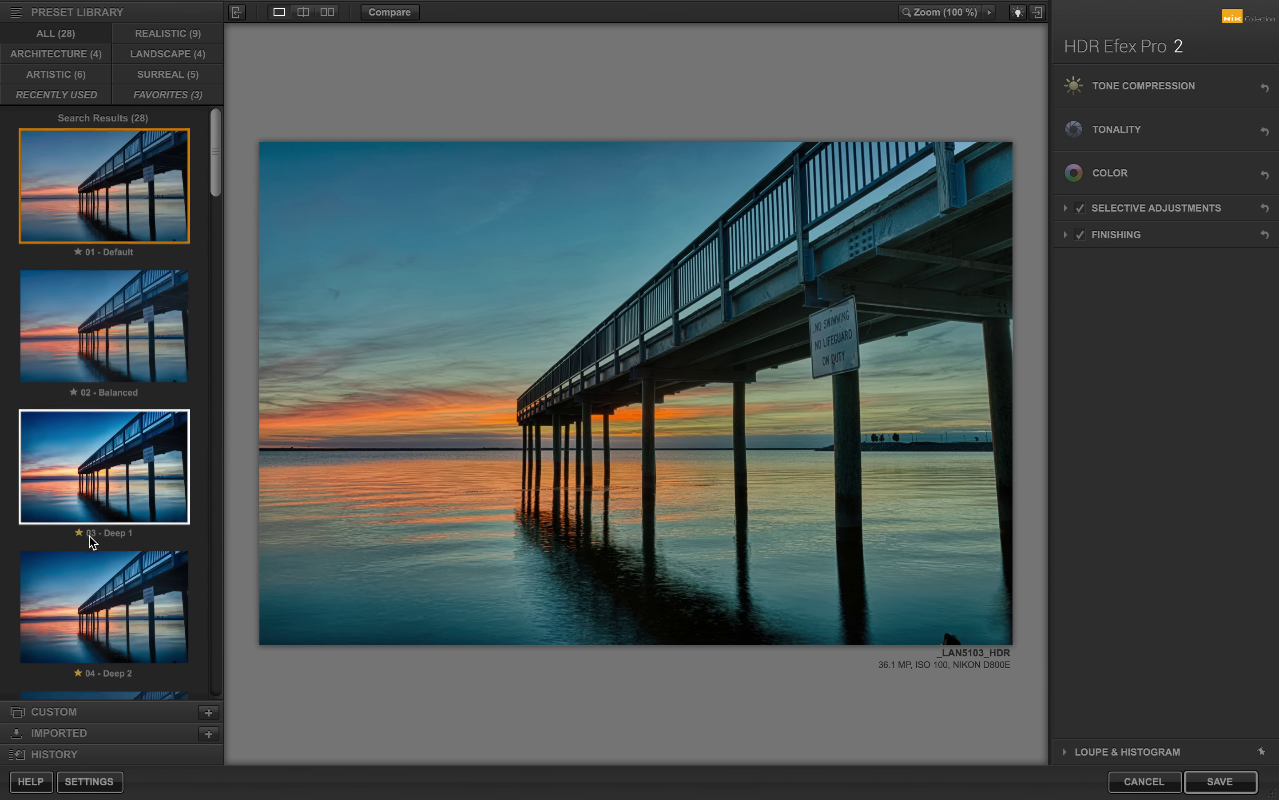
{"action": "scroll", "coordinate": [80, 582], "scroll_direction": "down", "scroll_amount": 8}
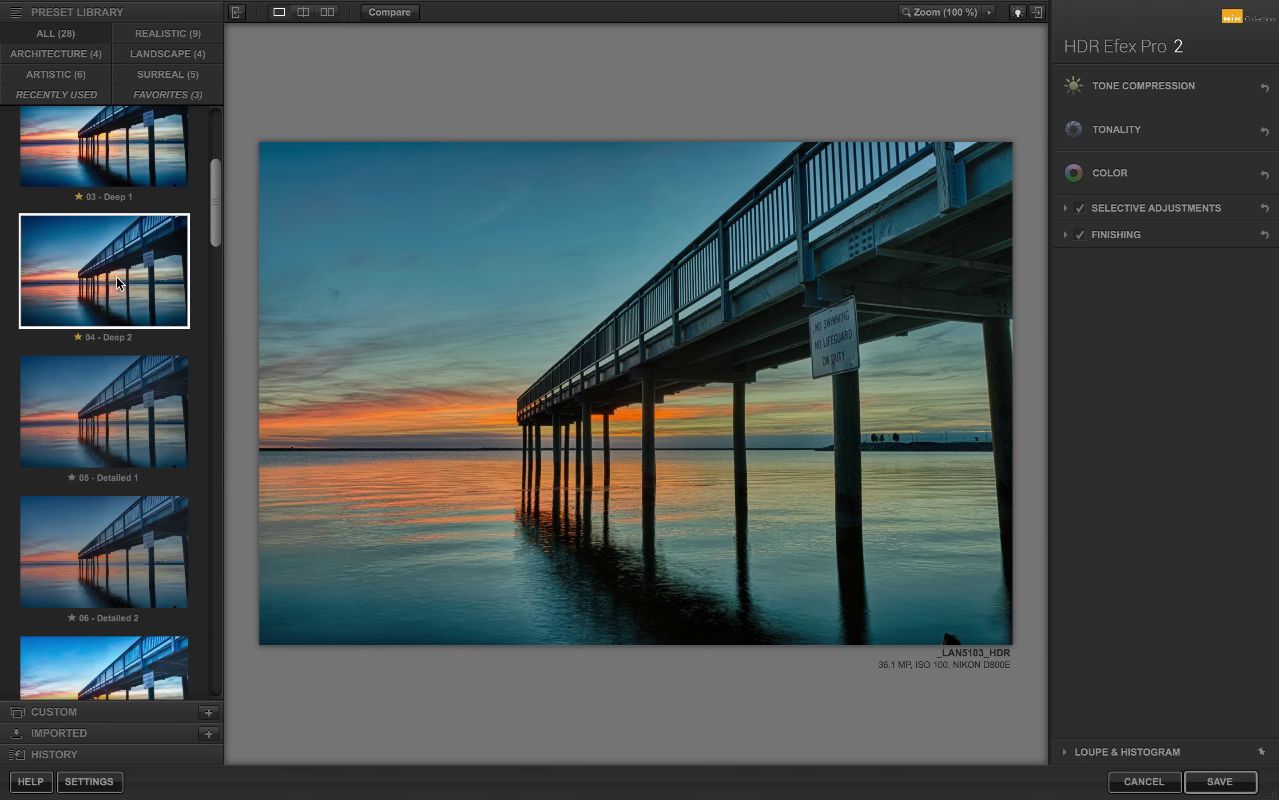
{"action": "scroll", "coordinate": [132, 340], "scroll_direction": "up", "scroll_amount": 8}
{"action": "left_click", "coordinate": [158, 97]}
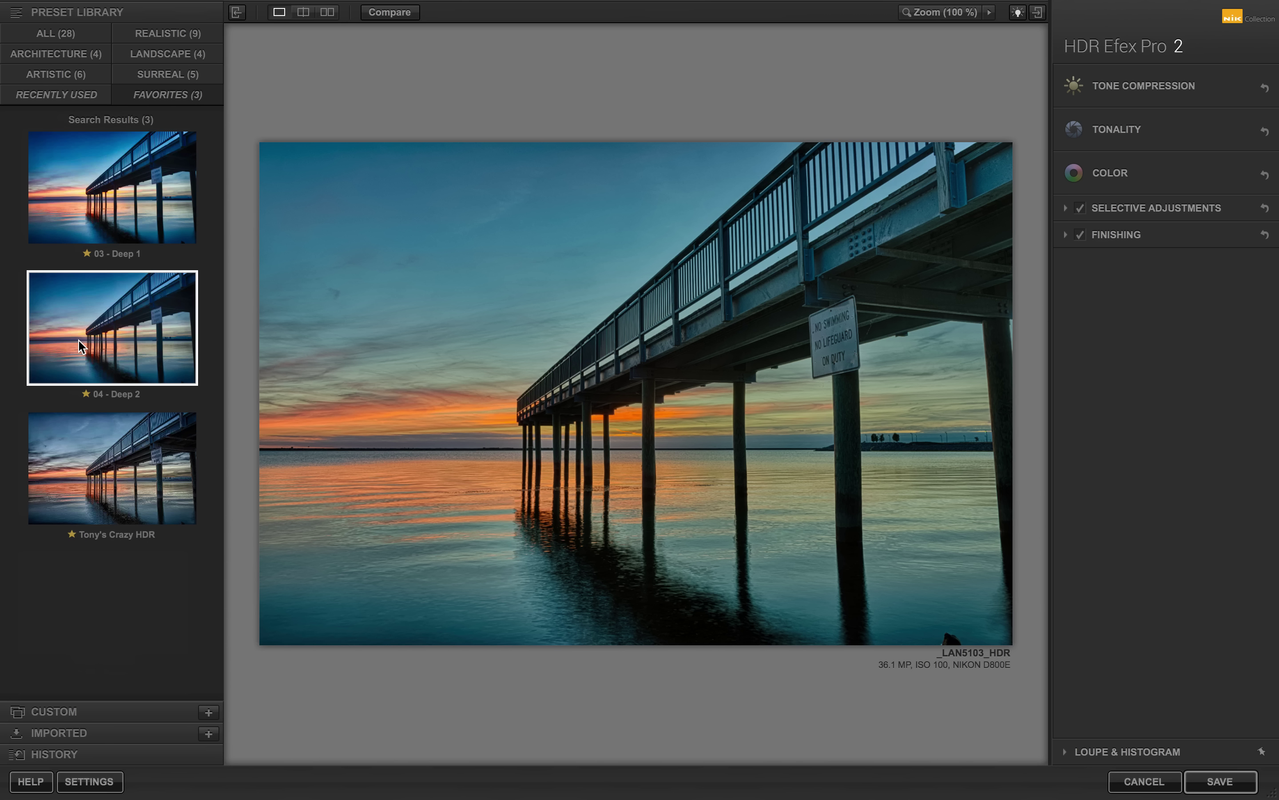
{"action": "mouse_move", "coordinate": [110, 476]}
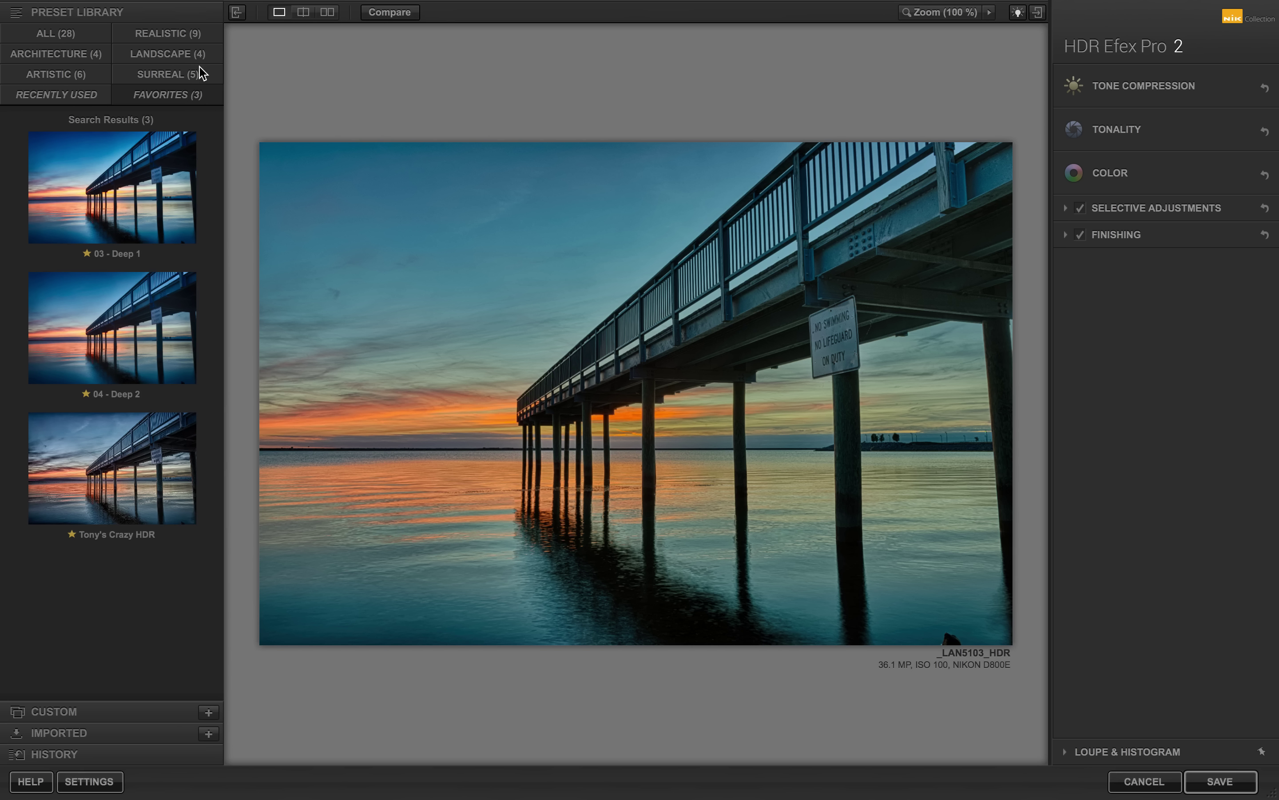
Mark the landscape preset 25 - Soft as a favorite, and check the favorites before listing all presets again
{"action": "left_click", "coordinate": [156, 53]}
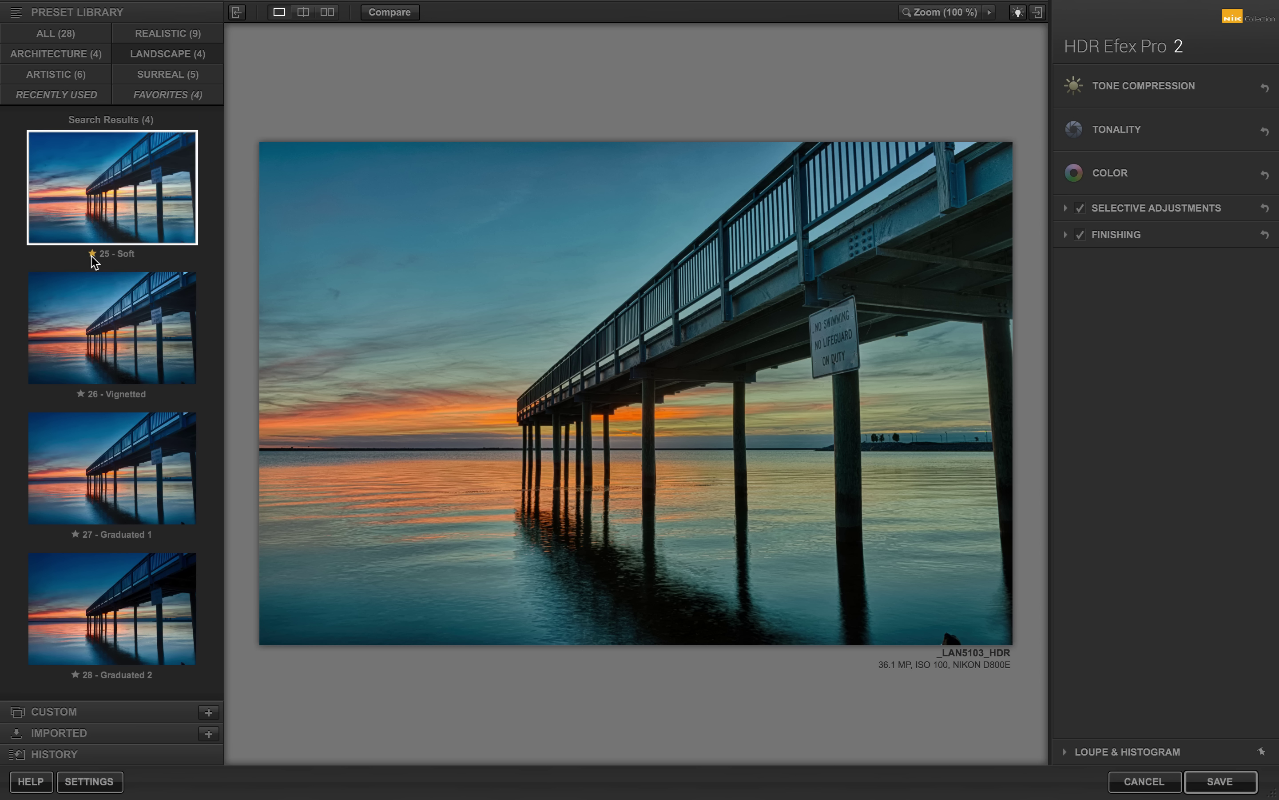
{"action": "left_click", "coordinate": [162, 95]}
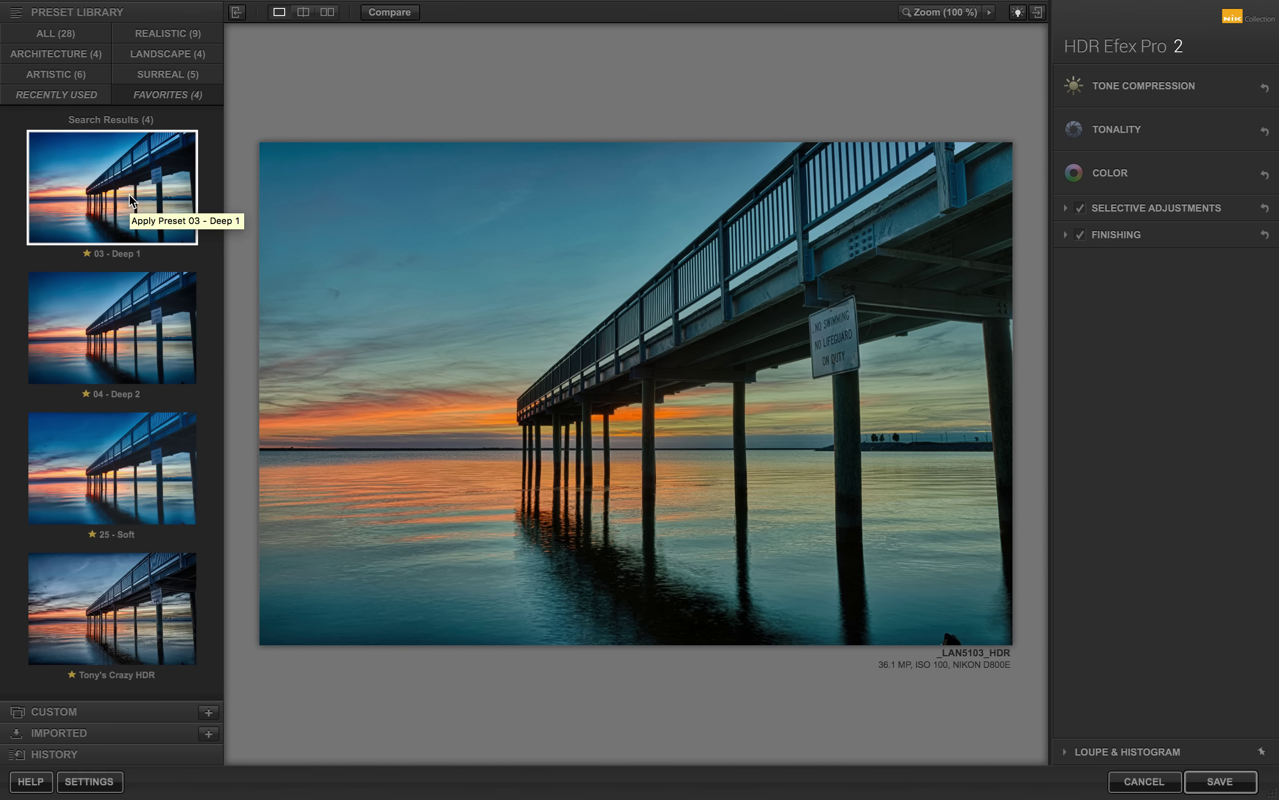
{"action": "left_click", "coordinate": [69, 34]}
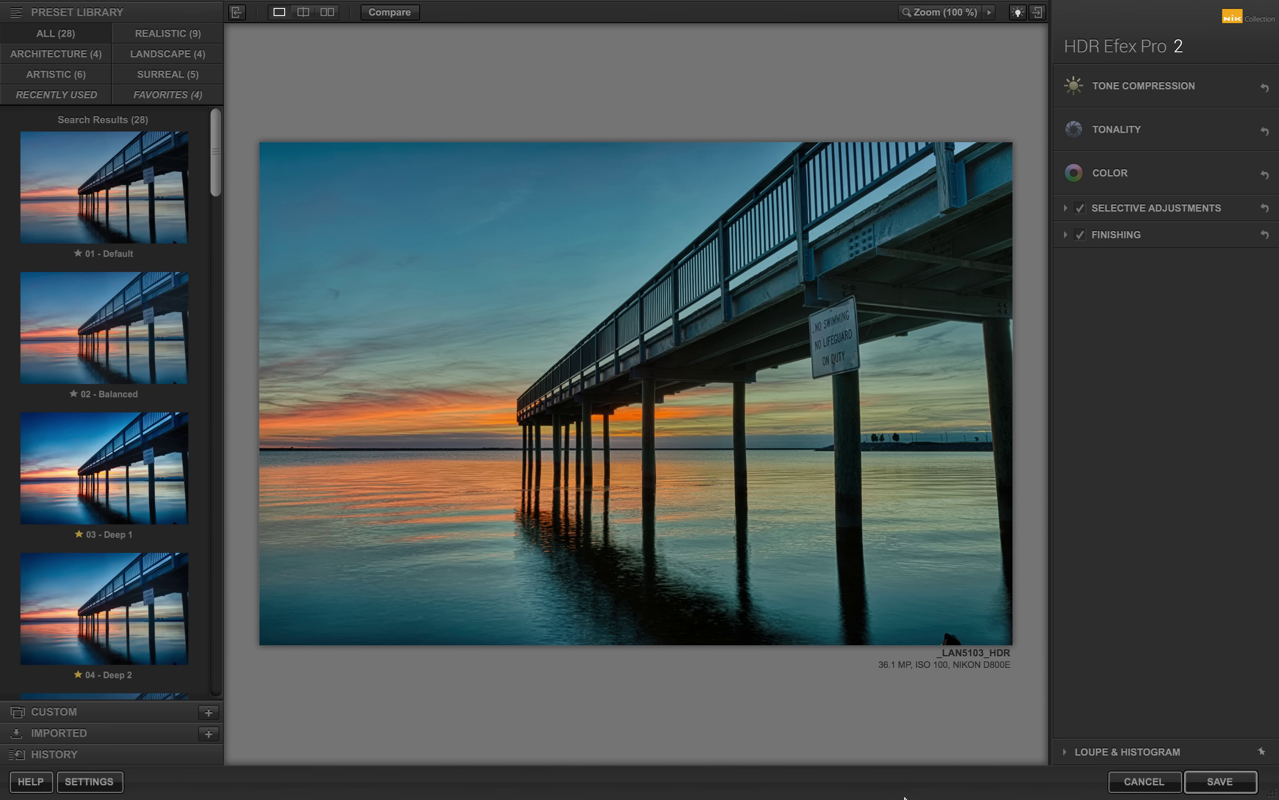
Switch to Lightroom and quit it despite the photo processing task in progress
{"action": "mouse_move", "coordinate": [958, 772]}
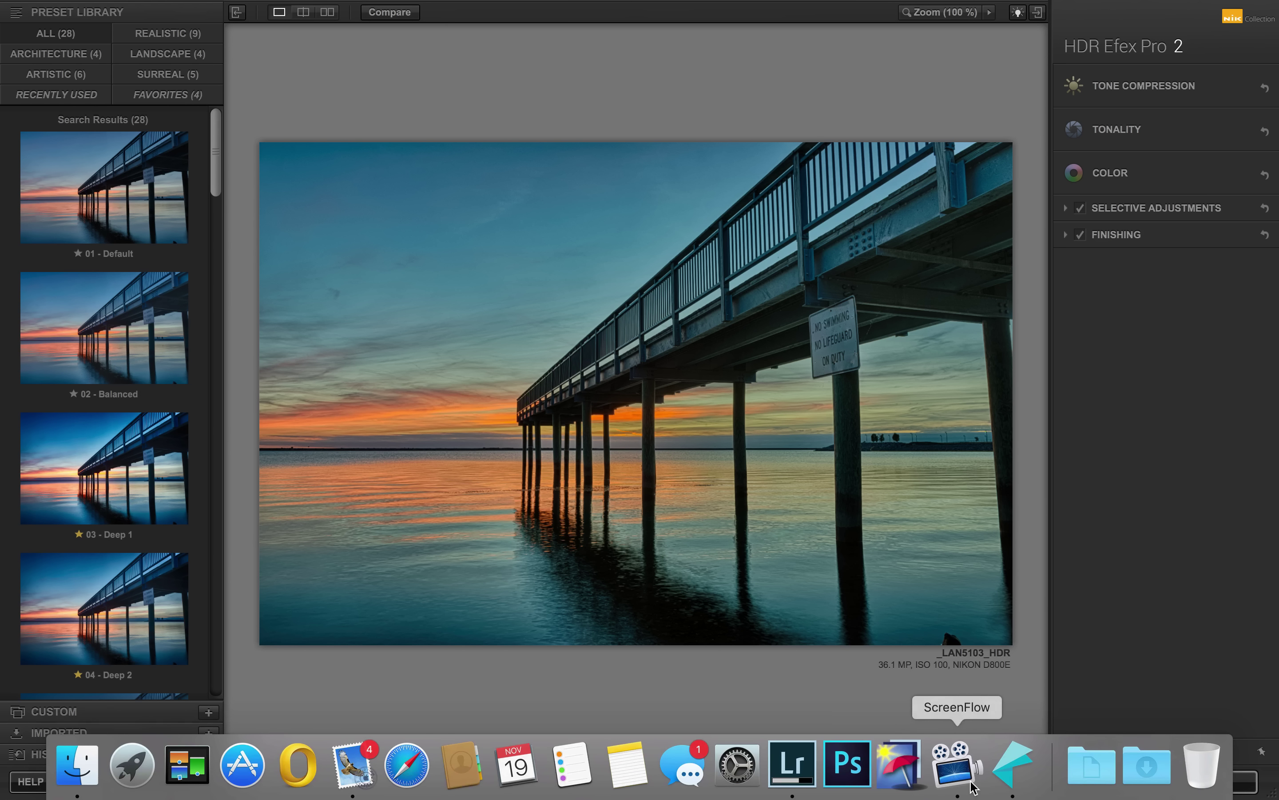
{"action": "left_click", "coordinate": [793, 769]}
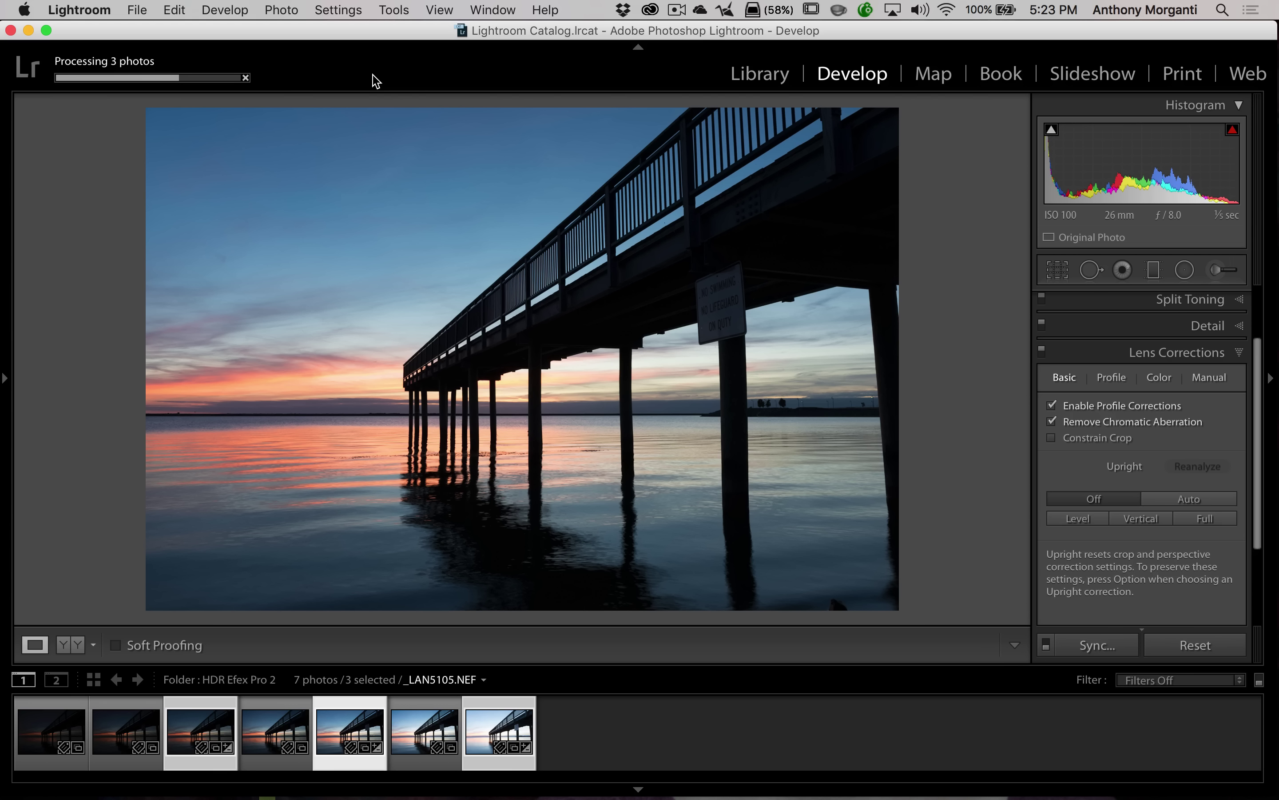
{"action": "left_click", "coordinate": [80, 10]}
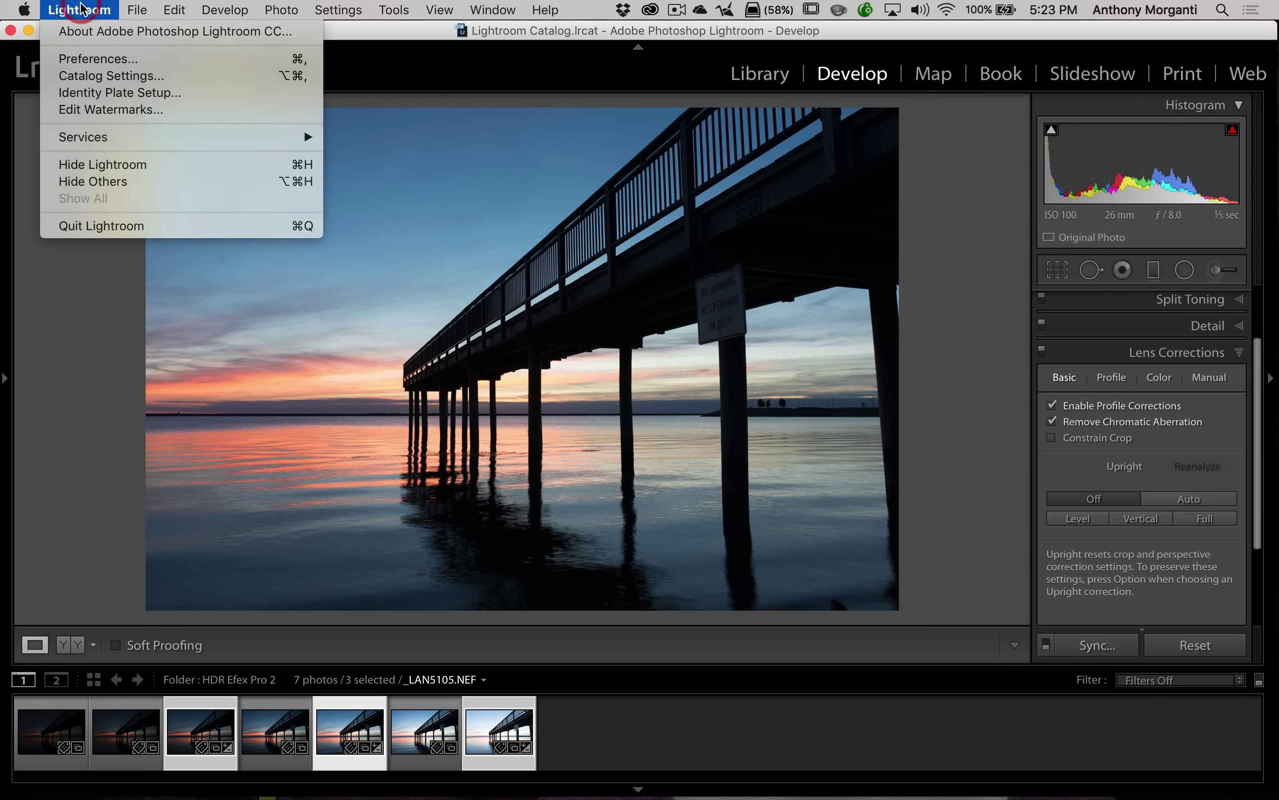
{"action": "left_click", "coordinate": [104, 227]}
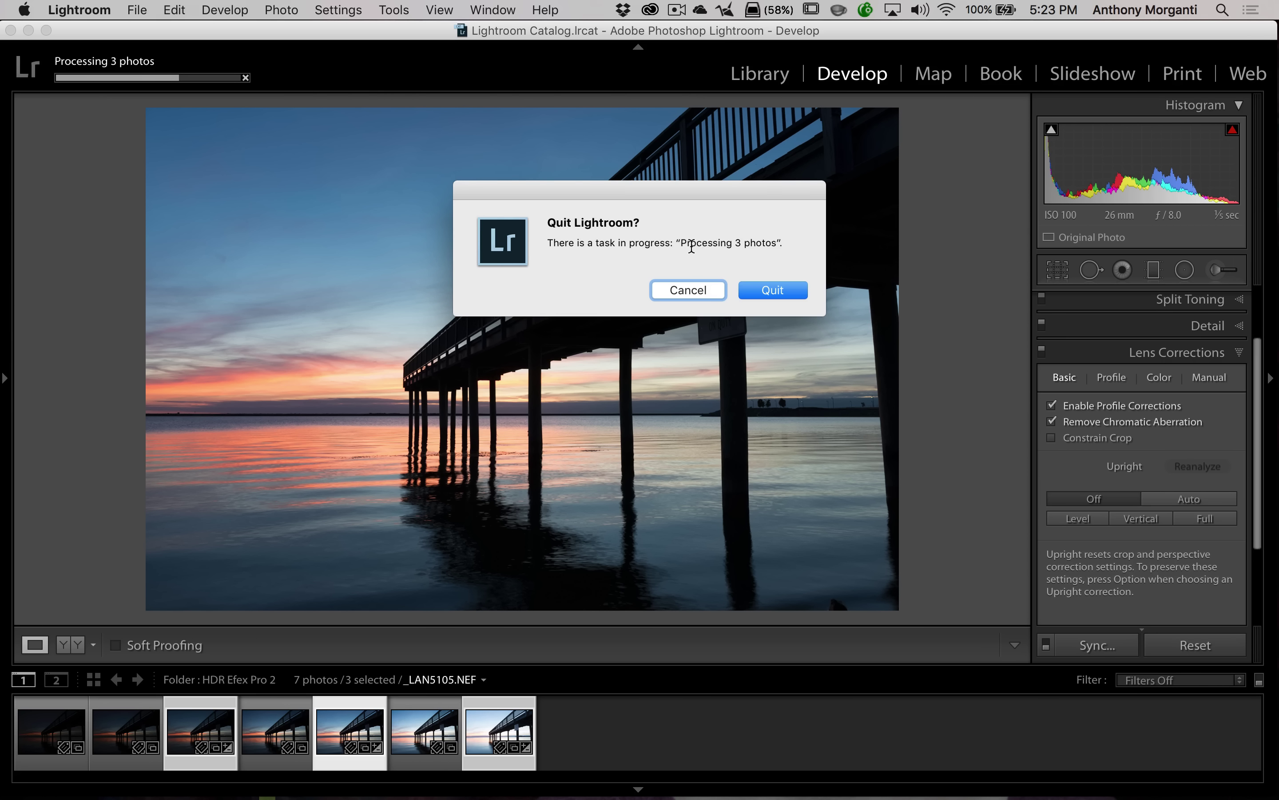
{"action": "left_click", "coordinate": [766, 293]}
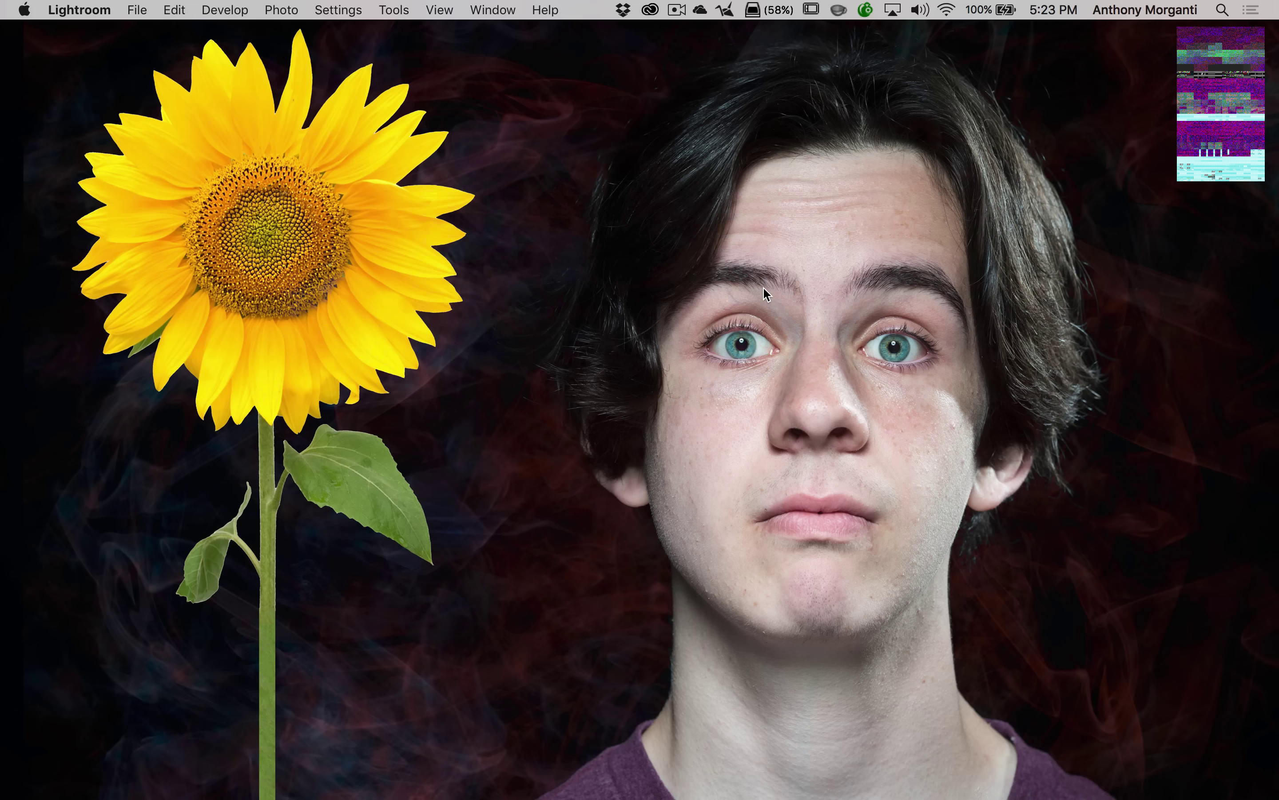
Return to HDR Efex Pro 2 and save the finished HDR image
{"action": "mouse_move", "coordinate": [956, 775]}
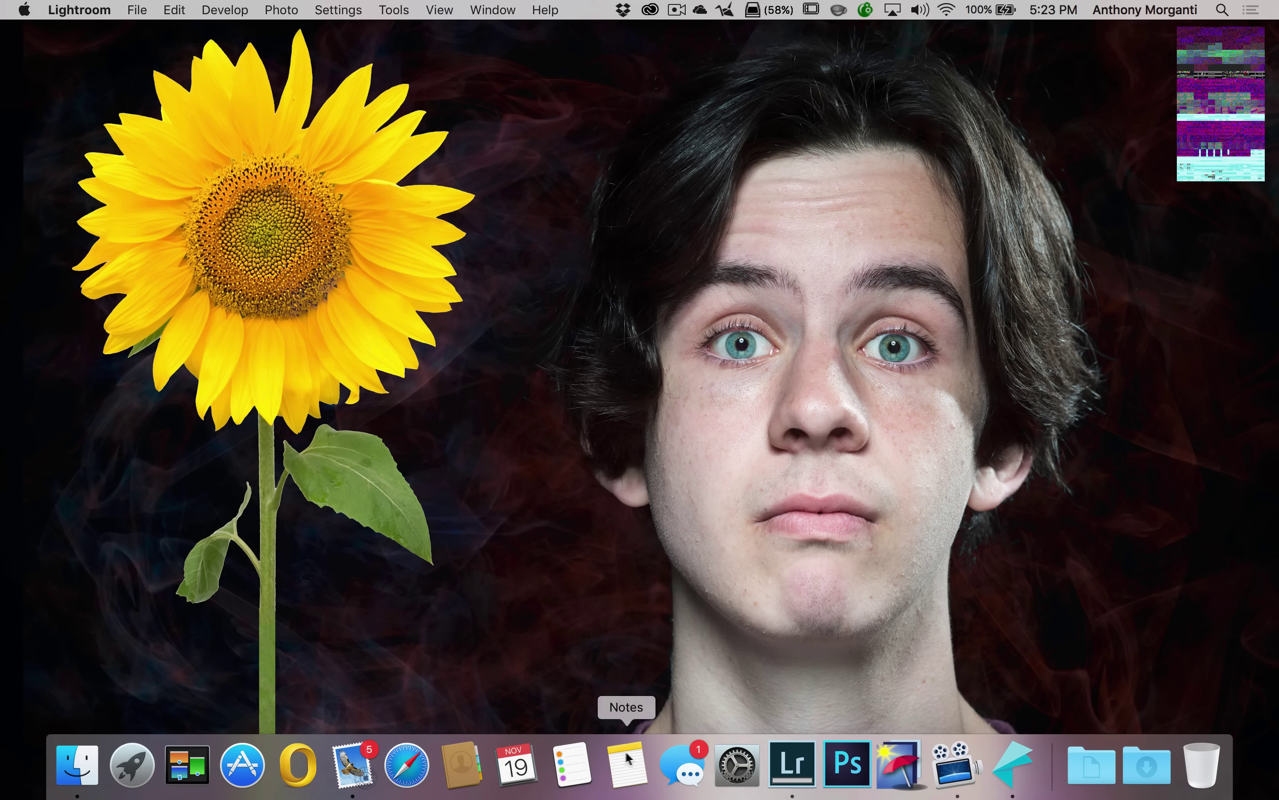
{"action": "left_click", "coordinate": [1013, 766]}
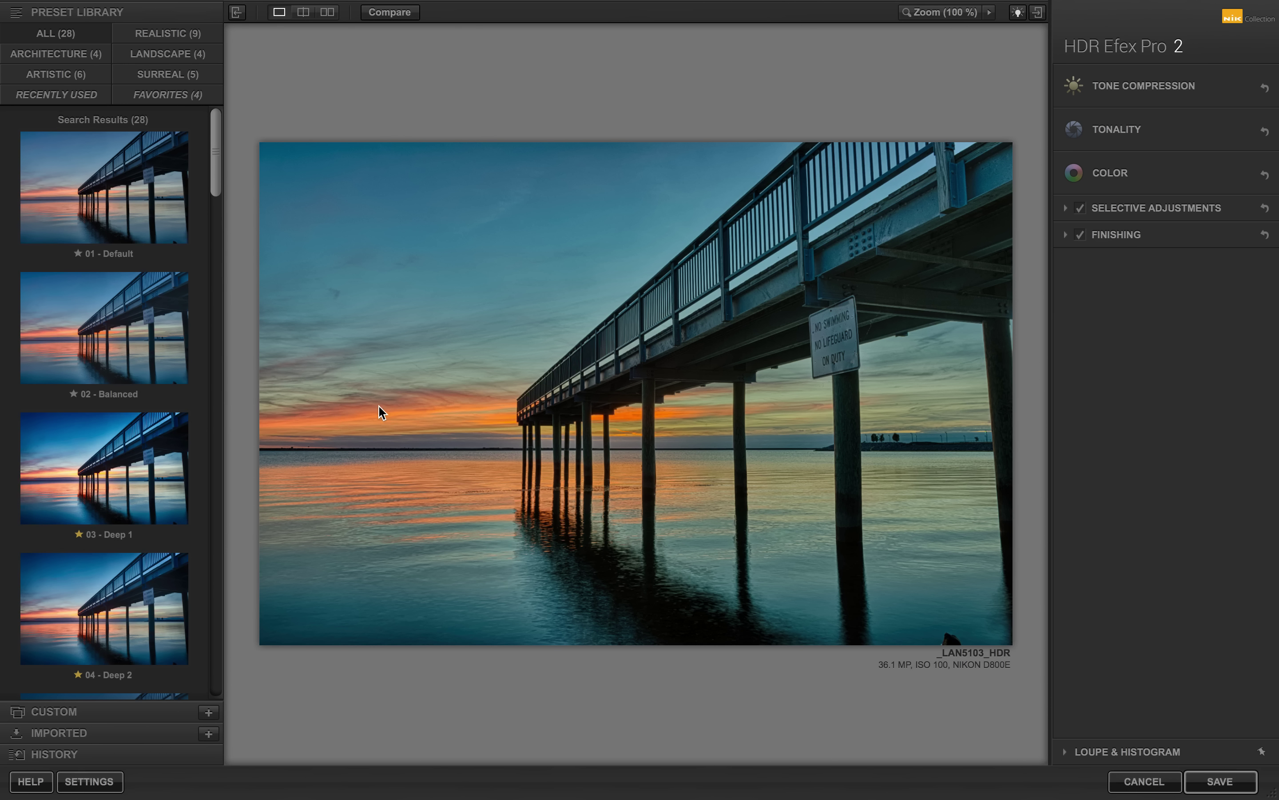
{"action": "left_click", "coordinate": [1221, 782]}
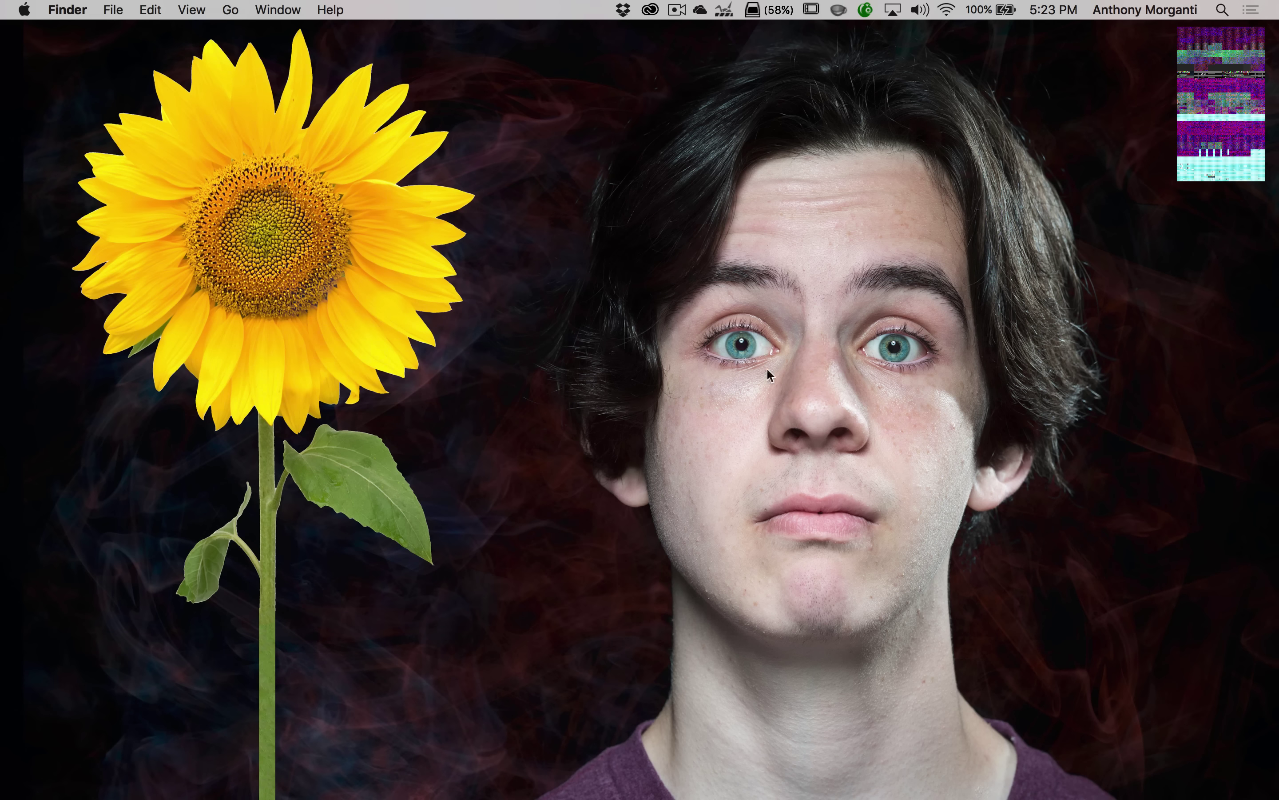
Relaunch Lightroom and show the bracketed pier photos in the Library module
{"action": "left_click", "coordinate": [1205, 51]}
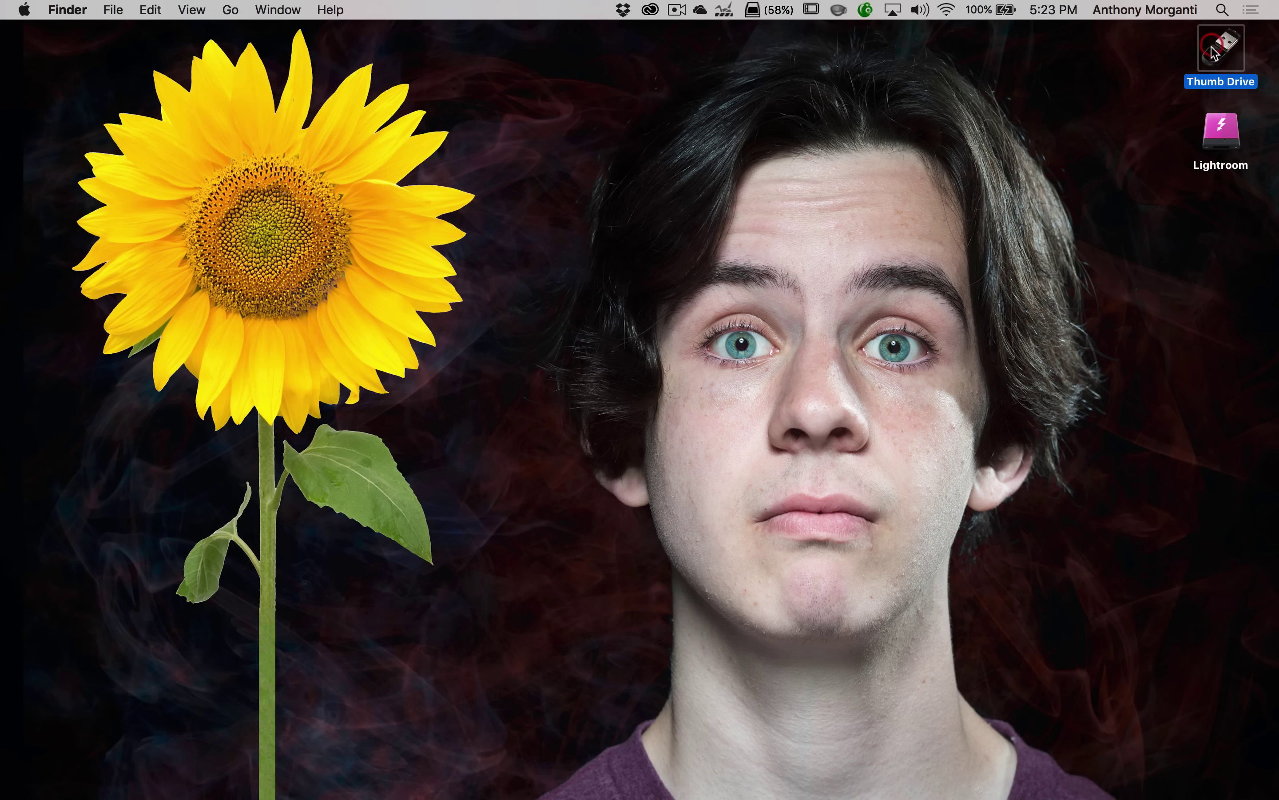
{"action": "mouse_move", "coordinate": [1083, 767]}
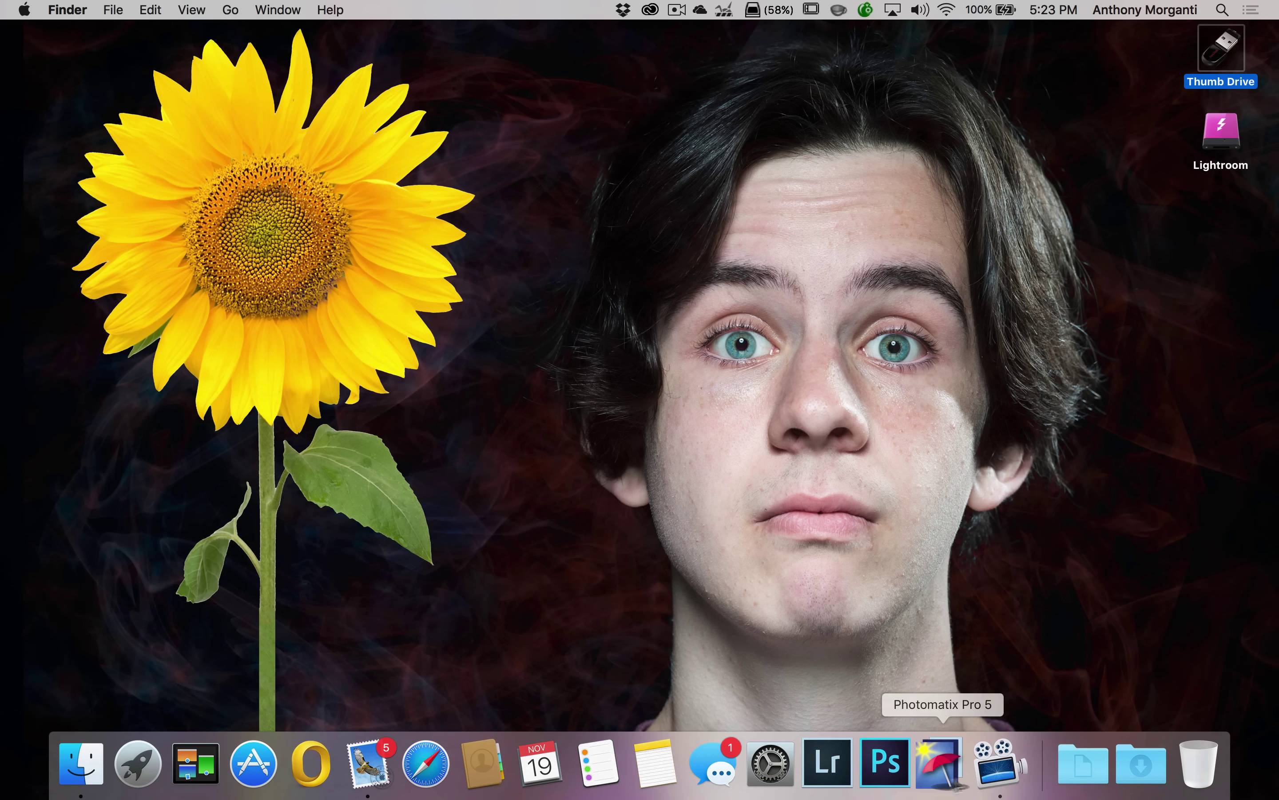
{"action": "left_click", "coordinate": [825, 759]}
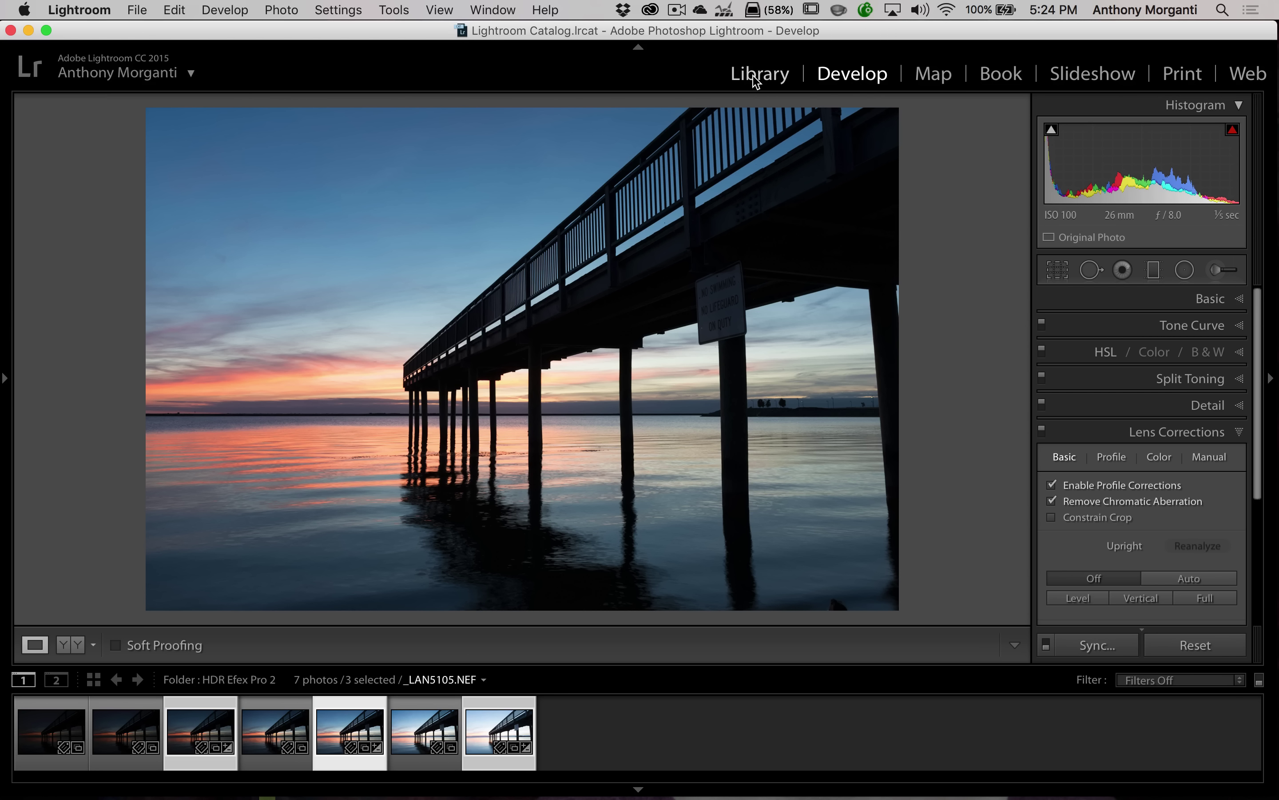
{"action": "left_click", "coordinate": [767, 74]}
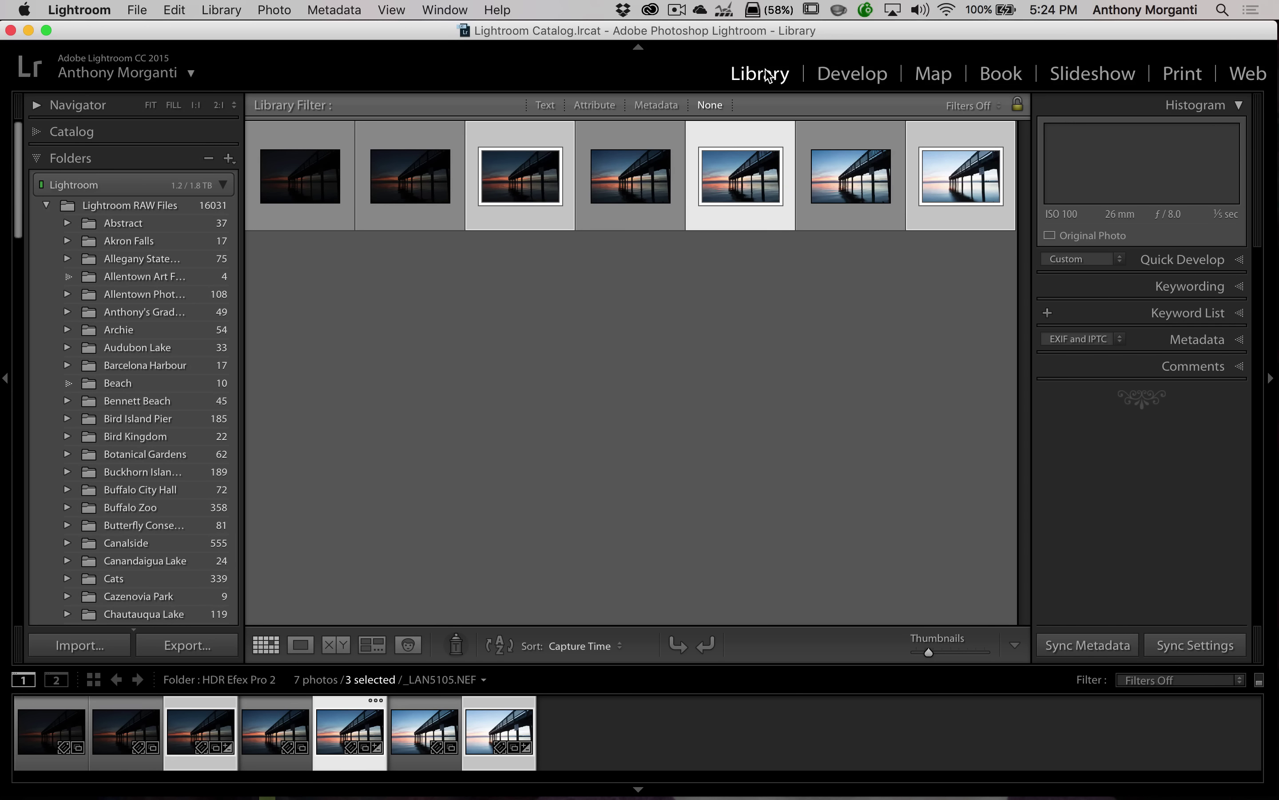
Synchronize the HDR Efex Pro 2 folder to import the new photo, and display the _LAN5103_HDR.tif image enlarged
{"action": "left_click", "coordinate": [206, 9]}
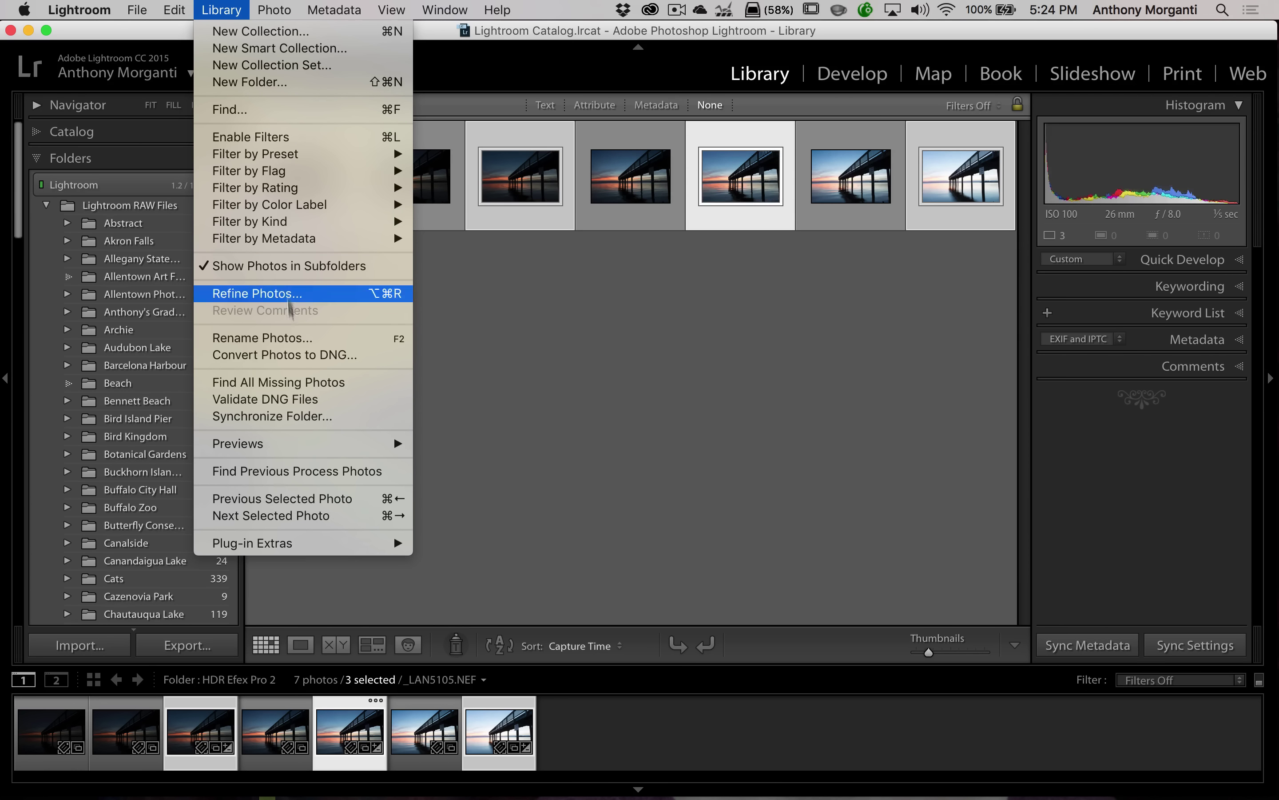
{"action": "left_click", "coordinate": [298, 416]}
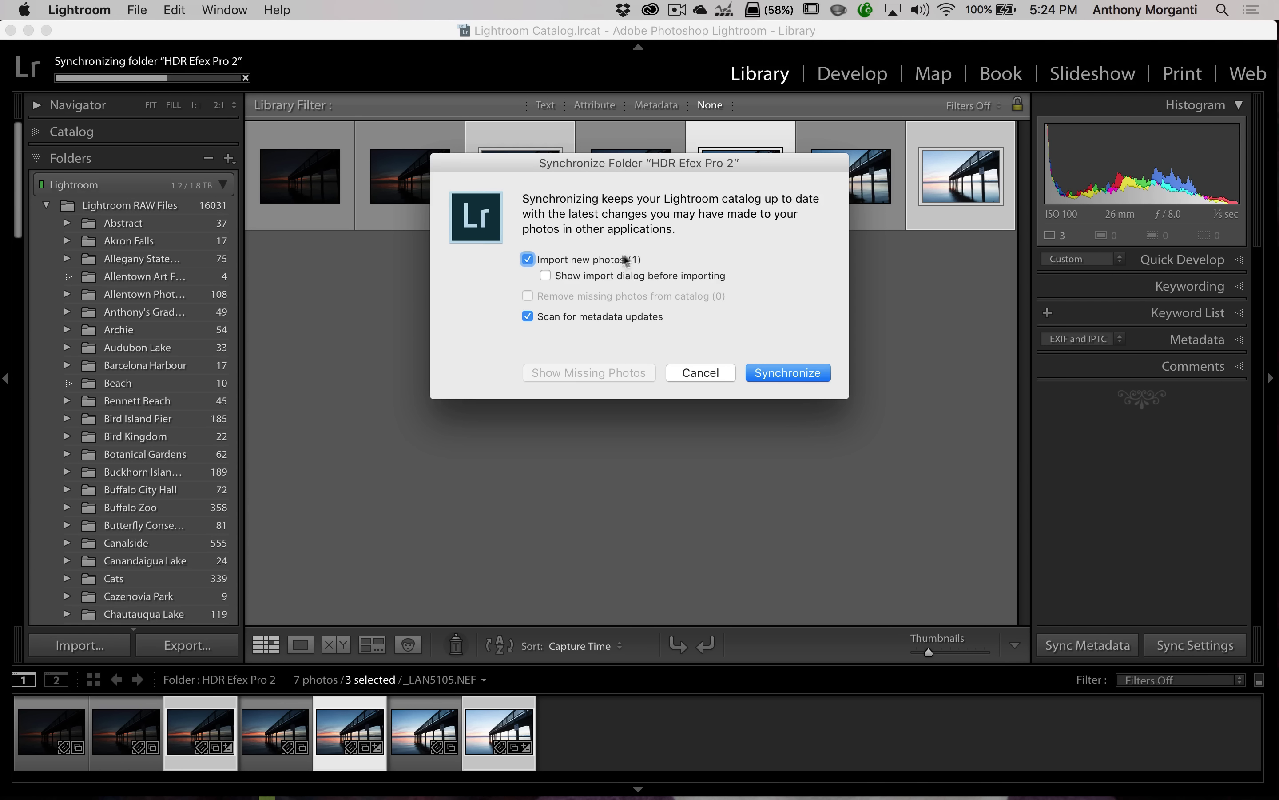
{"action": "left_click", "coordinate": [763, 372]}
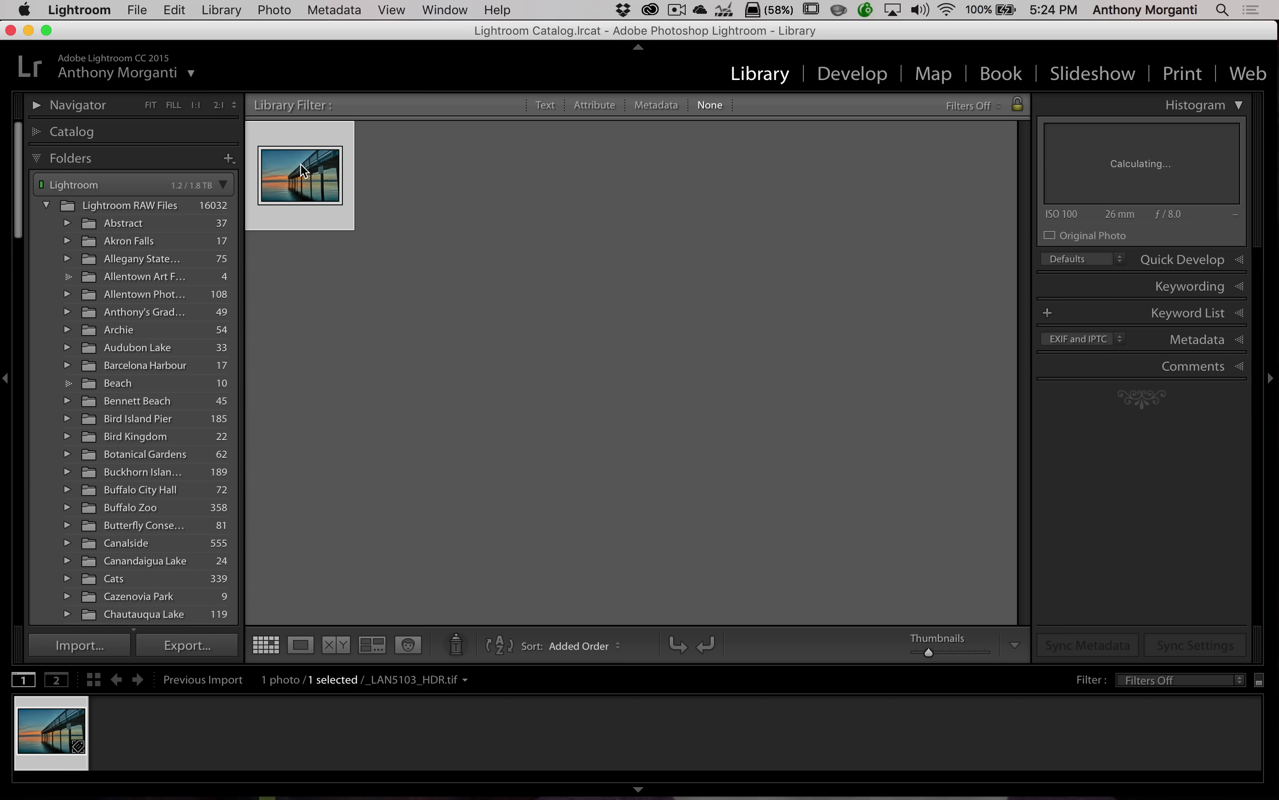
{"action": "double_click", "coordinate": [297, 178]}
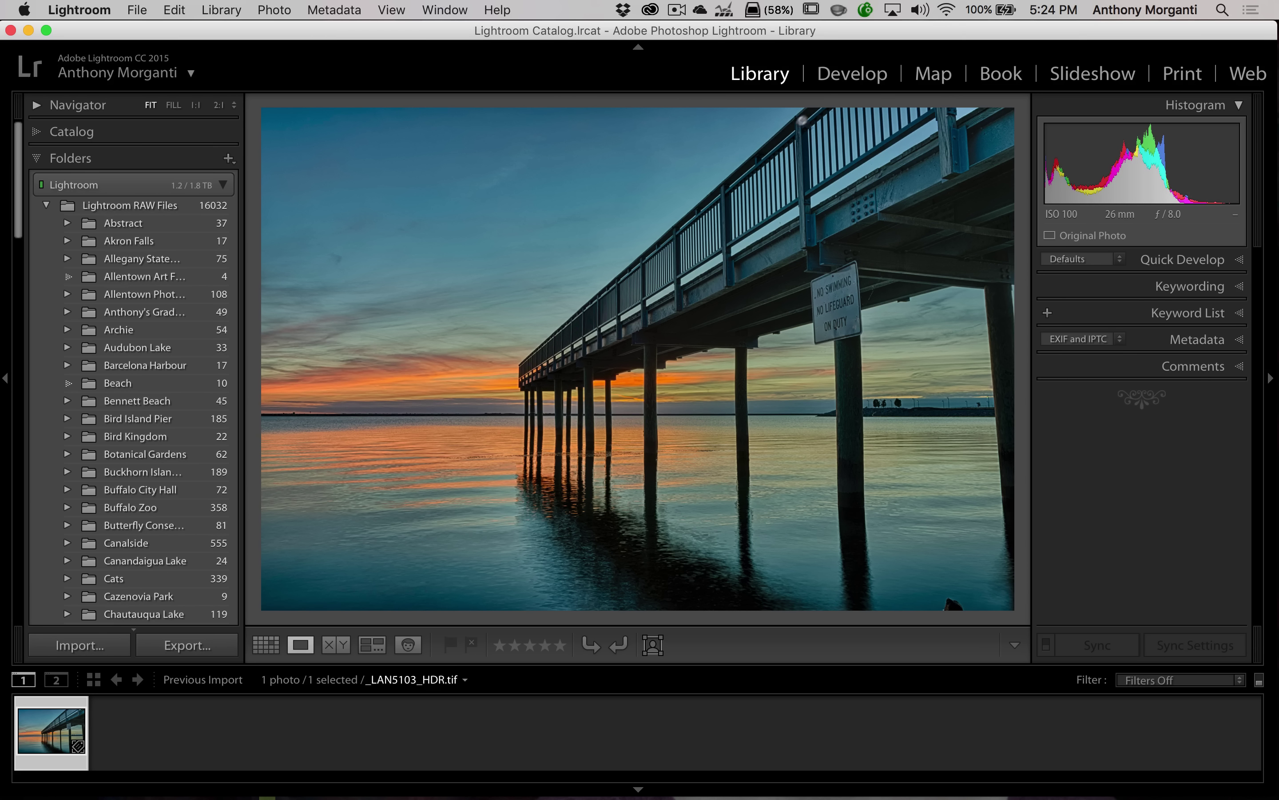
Open the HDR photo in the Develop module and raise its Clarity slightly in the Basic adjustments, keeping Highlights at 0
{"action": "left_click", "coordinate": [844, 79]}
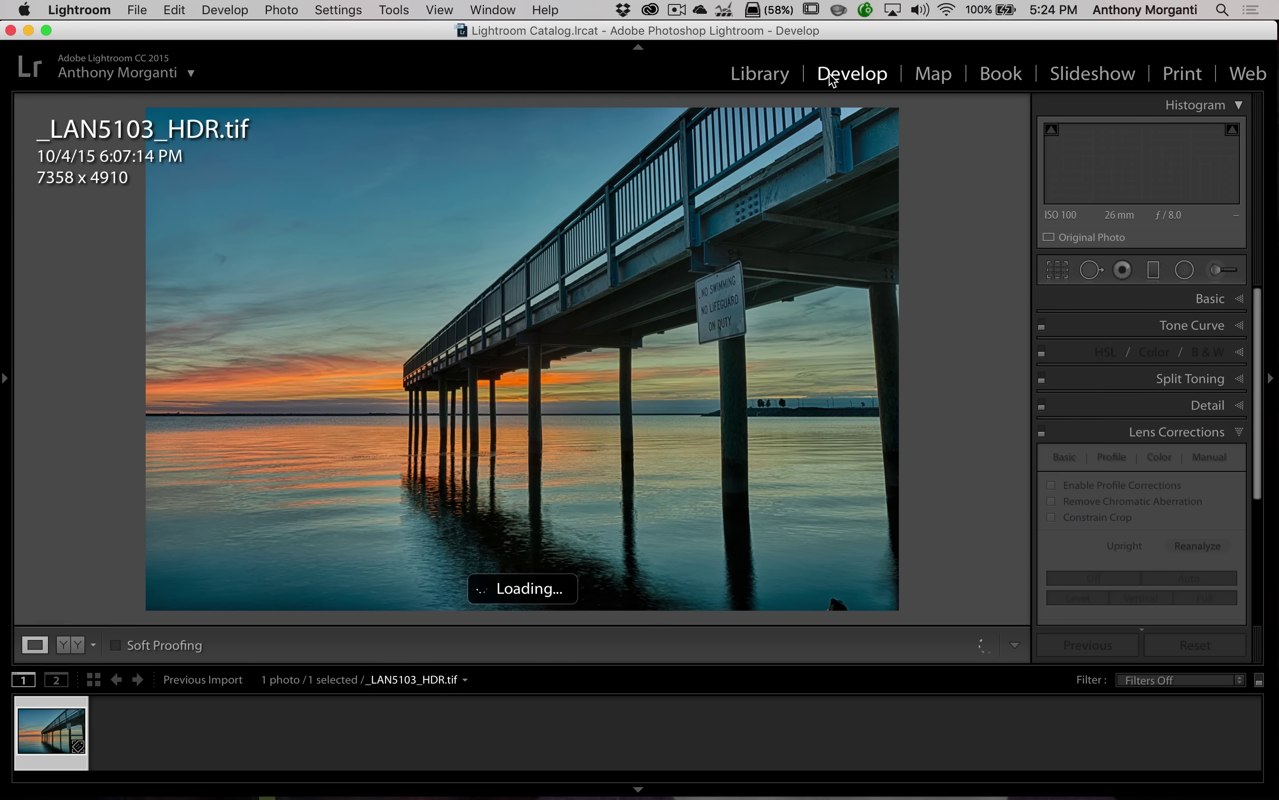
{"action": "left_click", "coordinate": [1203, 300]}
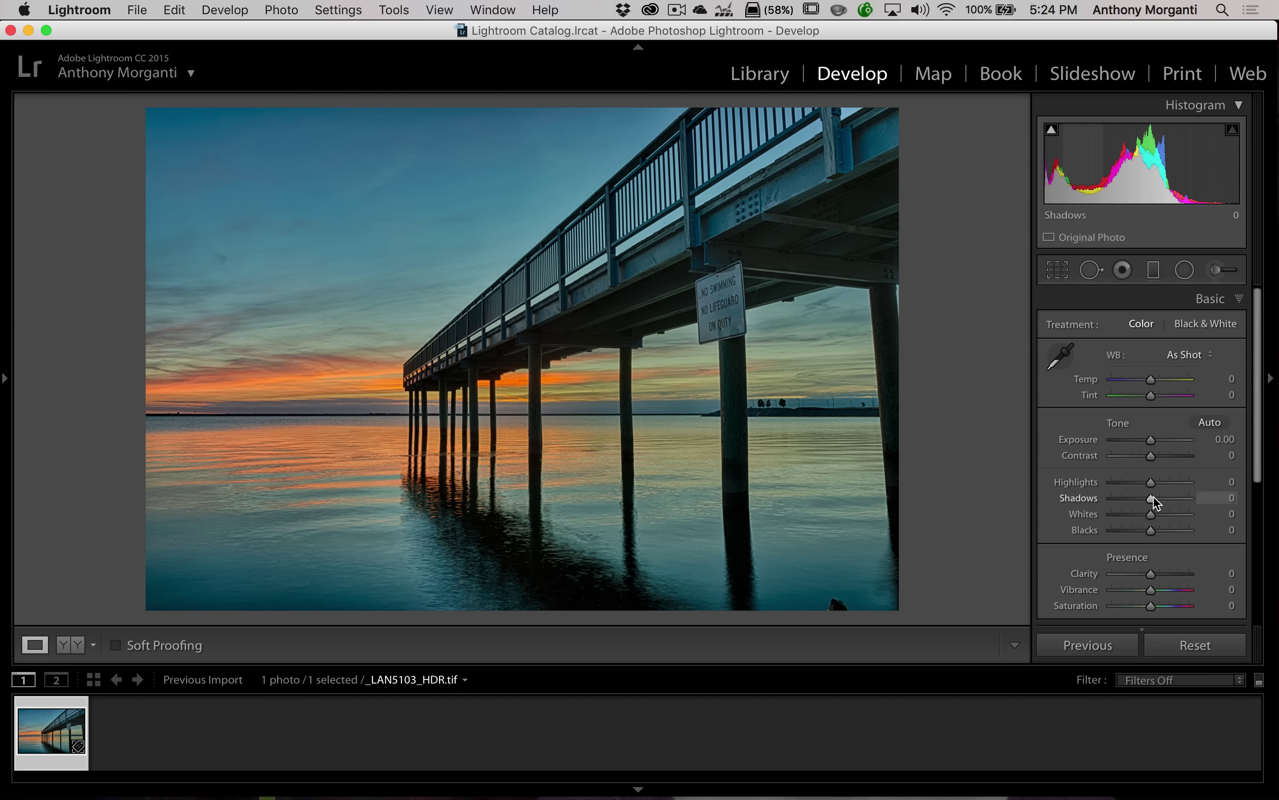
{"action": "mouse_move", "coordinate": [1151, 486]}
{"action": "left_mouse_down"}
{"action": "mouse_move", "coordinate": [1129, 485]}
{"action": "mouse_move", "coordinate": [1146, 486]}
{"action": "left_mouse_up"}
{"action": "double_click", "coordinate": [1146, 486]}
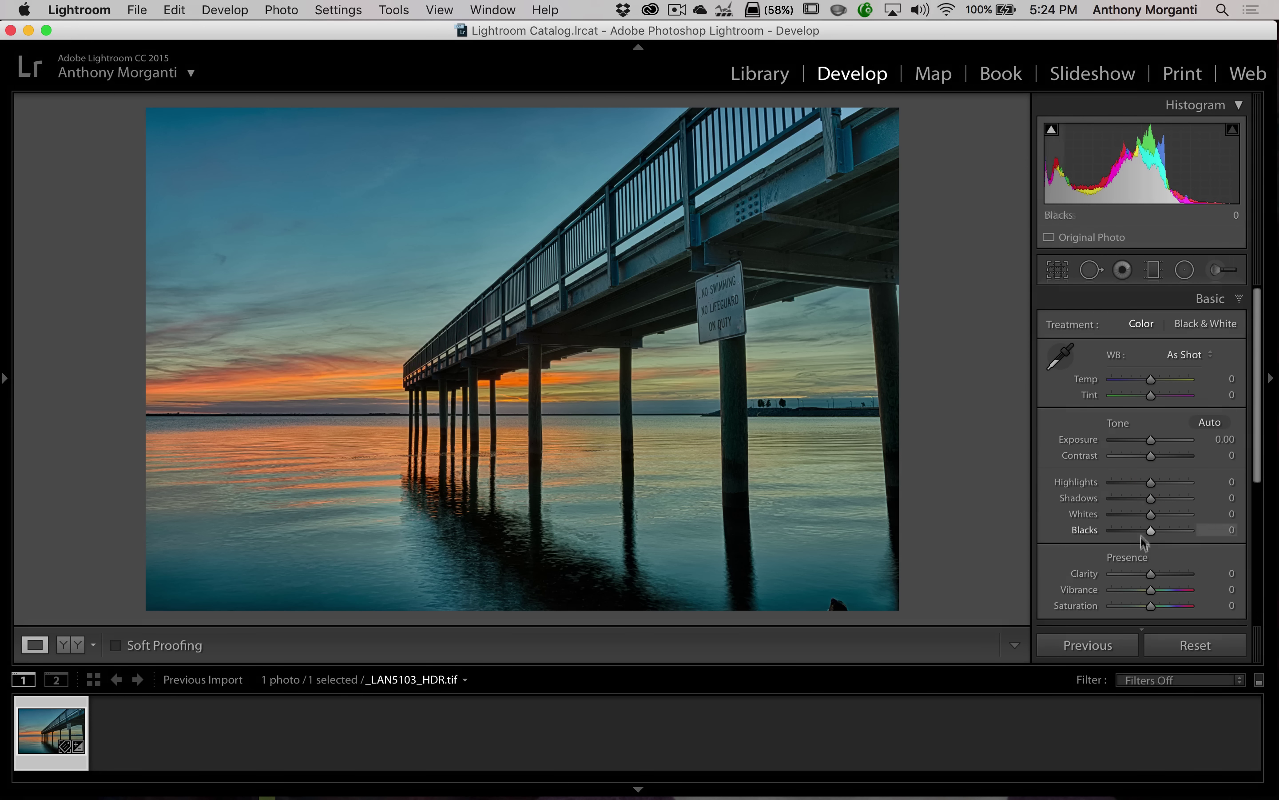
{"action": "left_click_drag", "start_coordinate": [1151, 575], "coordinate": [1161, 577]}
{"action": "left_click", "coordinate": [1199, 305]}
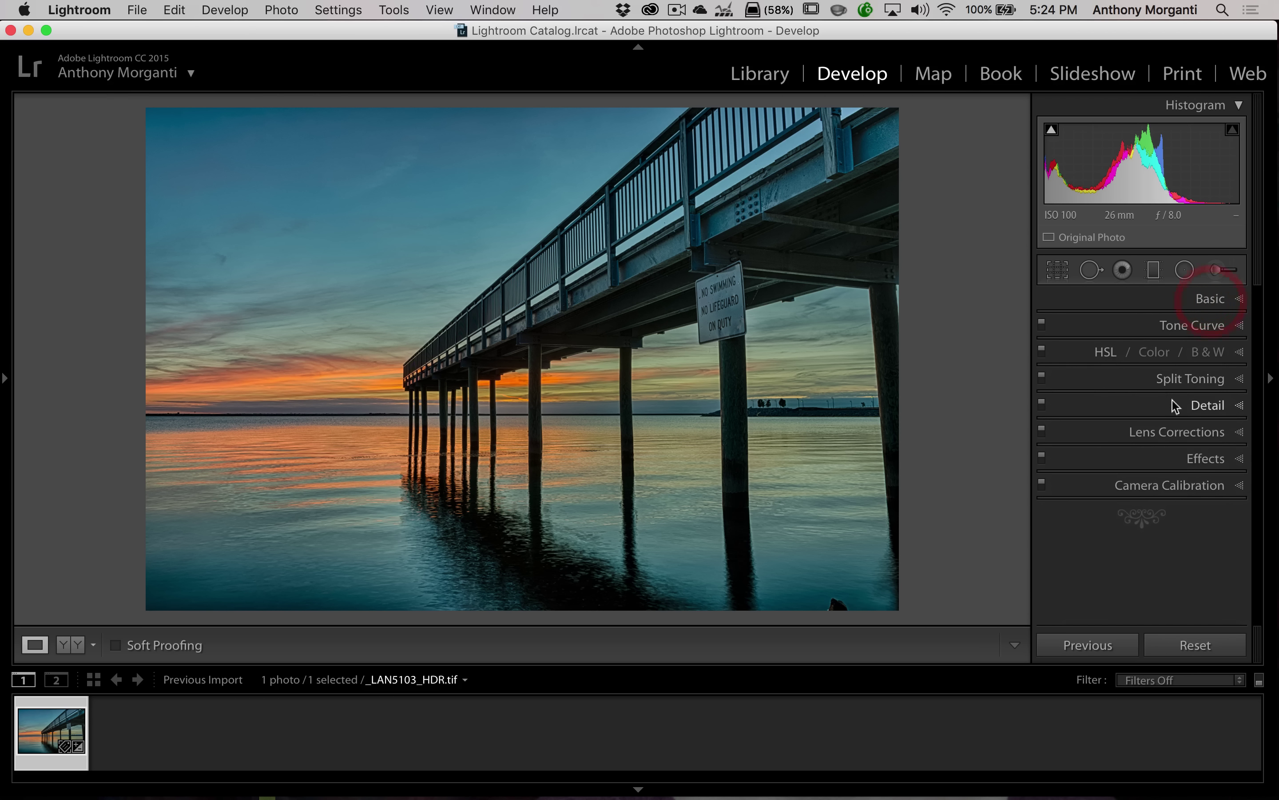
Darken the photo's edges with a Highlight Priority post-crop vignette, setting its Amount to -15
{"action": "left_click", "coordinate": [1200, 458]}
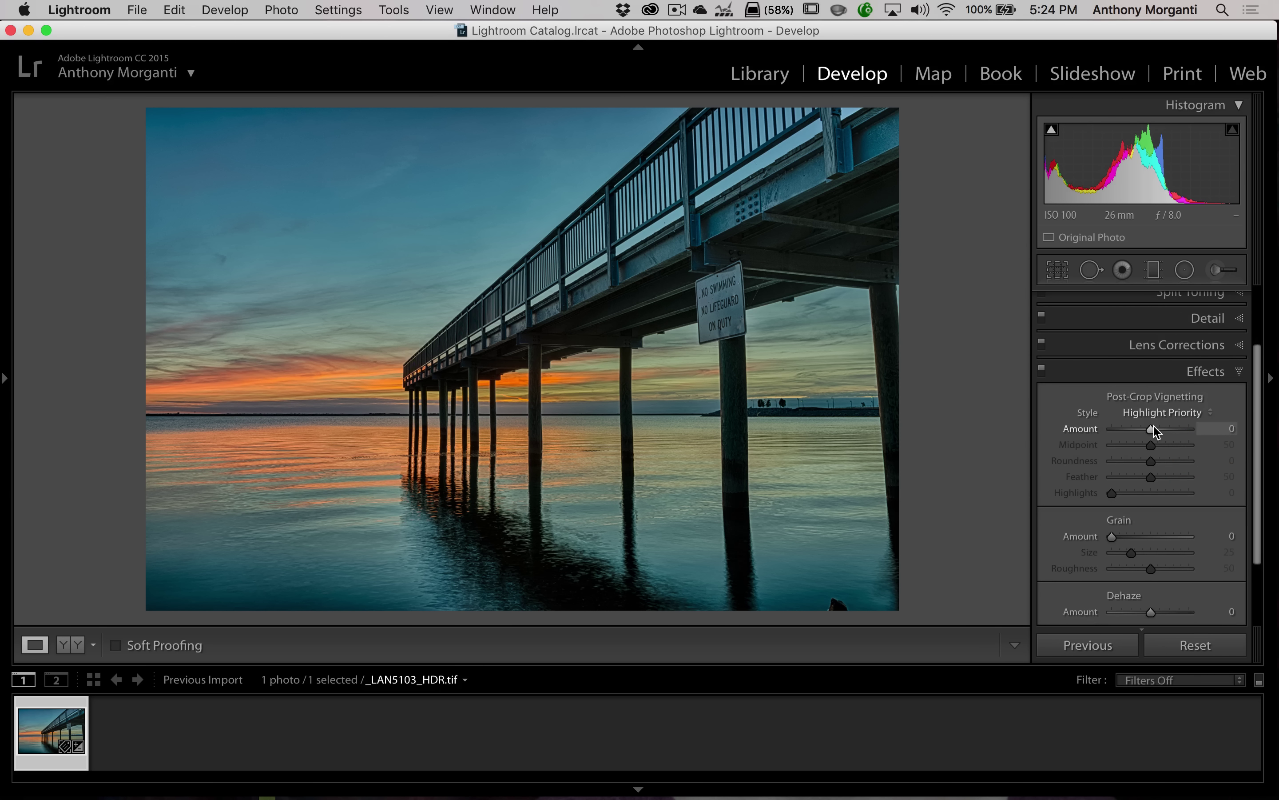
{"action": "left_click_drag", "start_coordinate": [1151, 428], "coordinate": [1146, 431]}
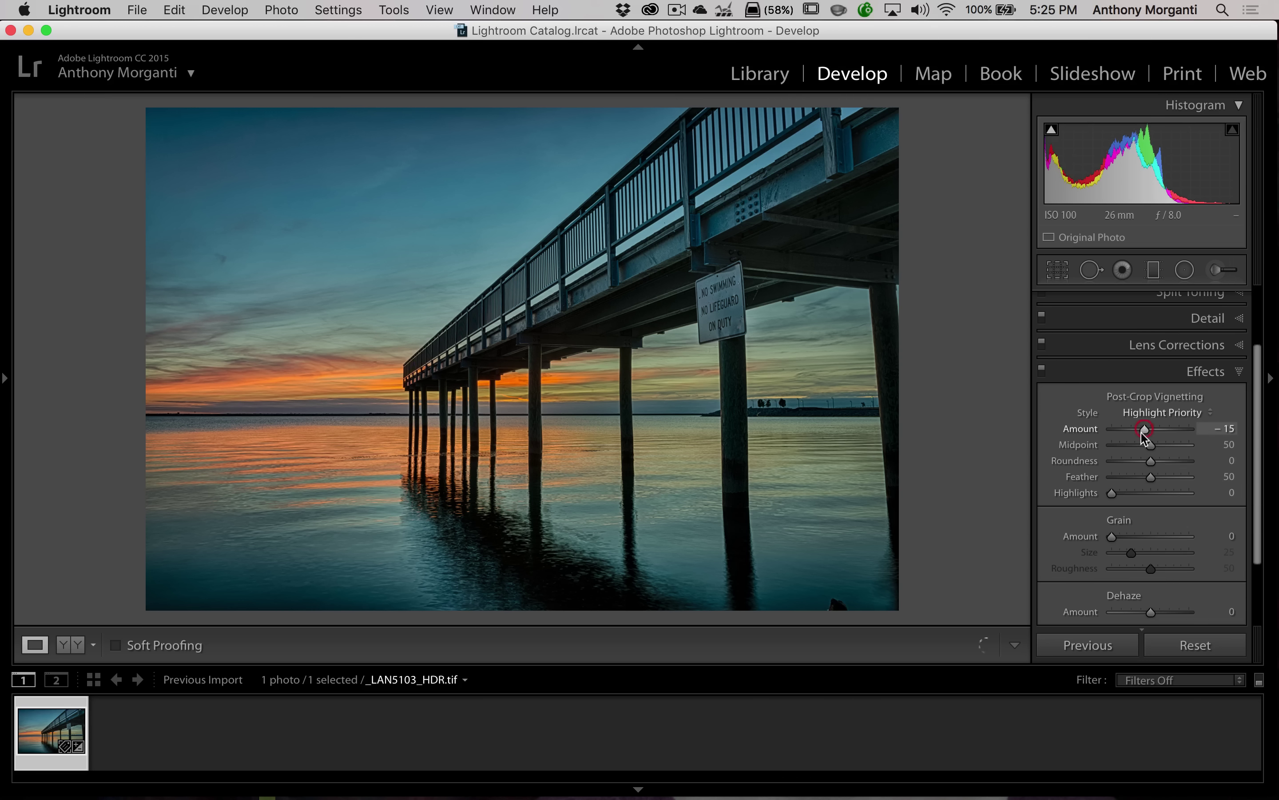
{"action": "left_click", "coordinate": [1196, 371]}
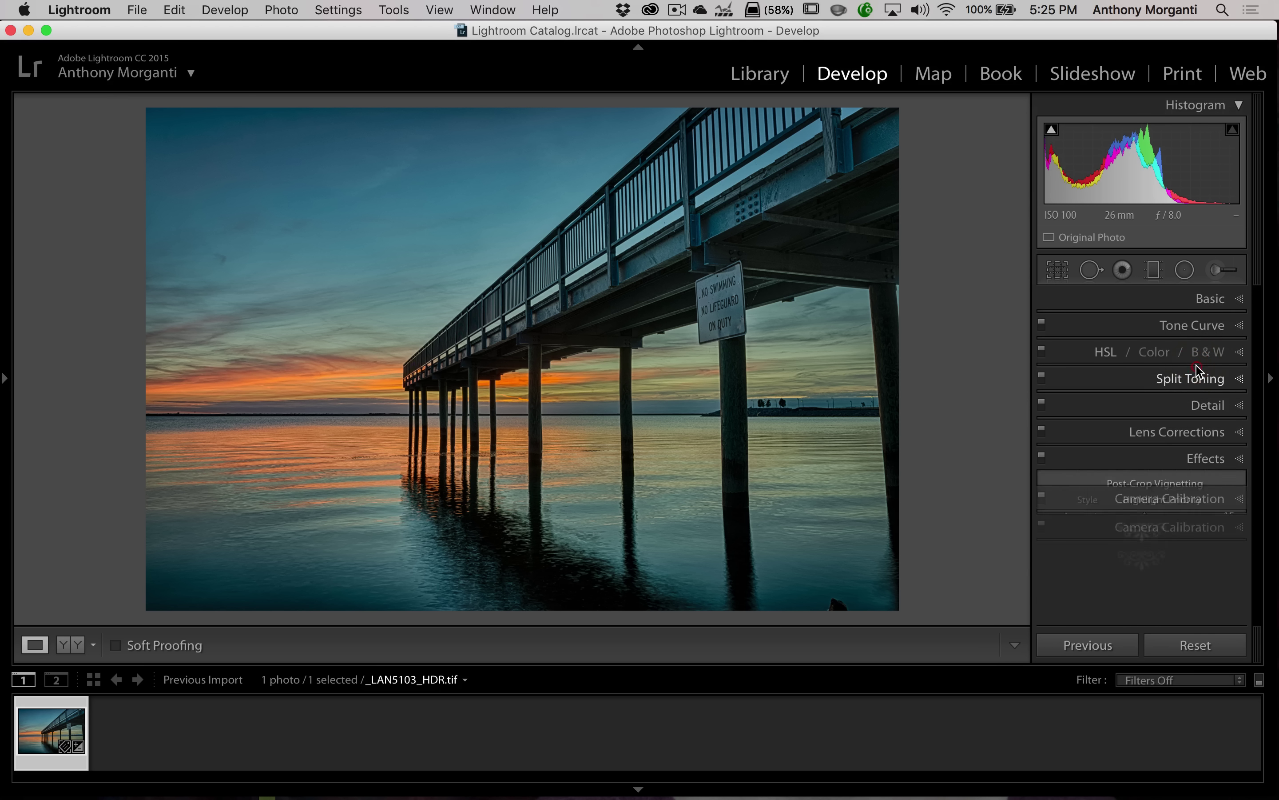
{"action": "left_click", "coordinate": [1208, 405]}
{"action": "left_click", "coordinate": [1206, 392]}
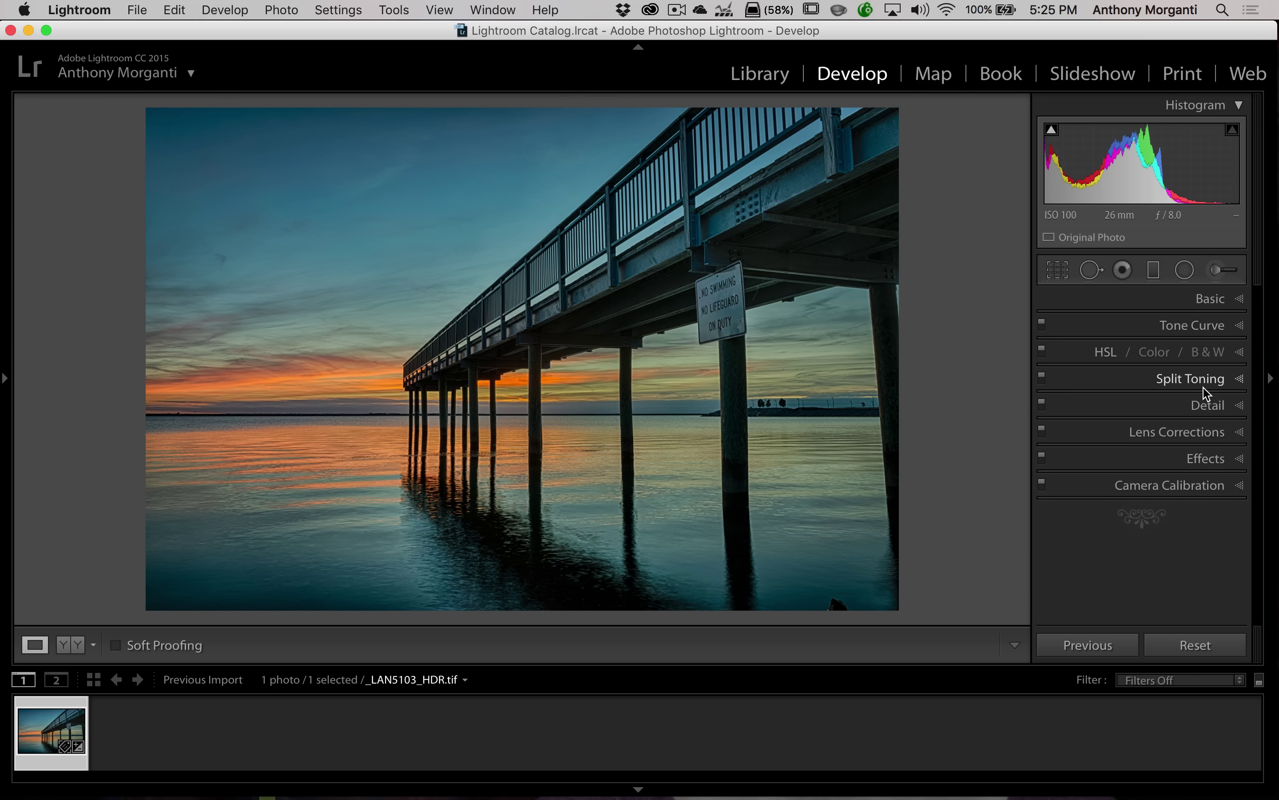